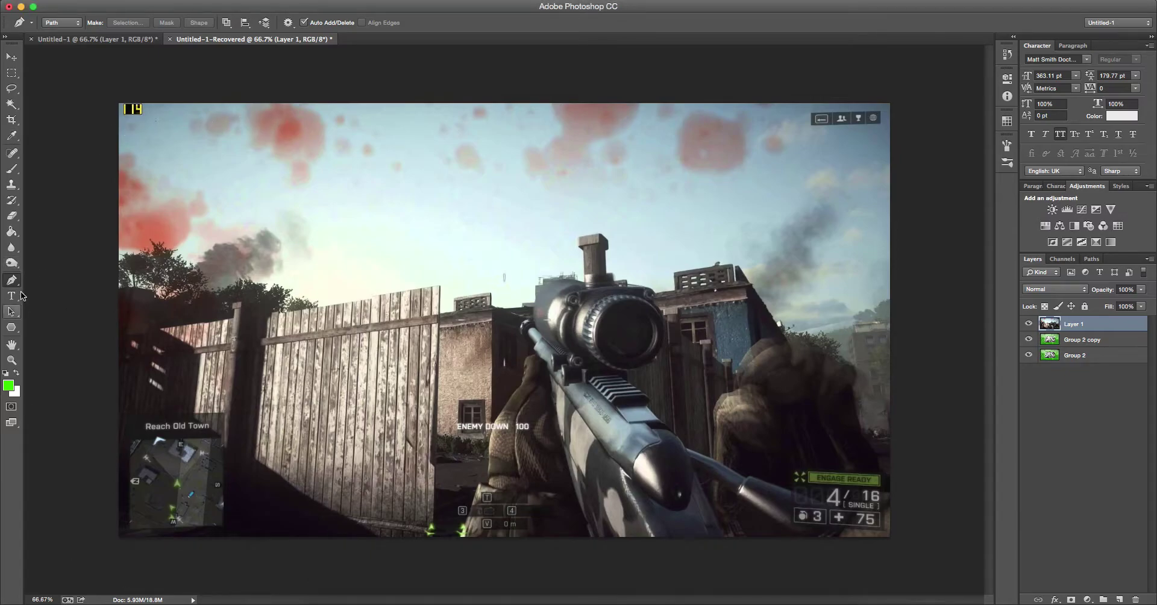
Step: Draw a thin, bent, tapering closed path across the upper sky with the Pen tool and convert it to a selection
click(311, 127)
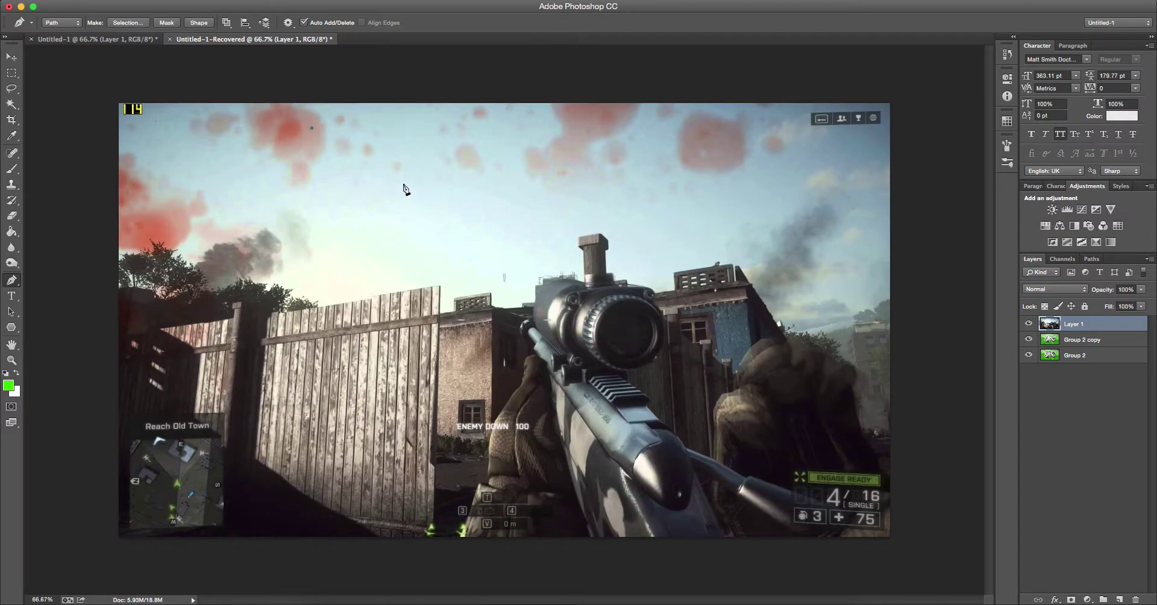
click(572, 164)
click(360, 160)
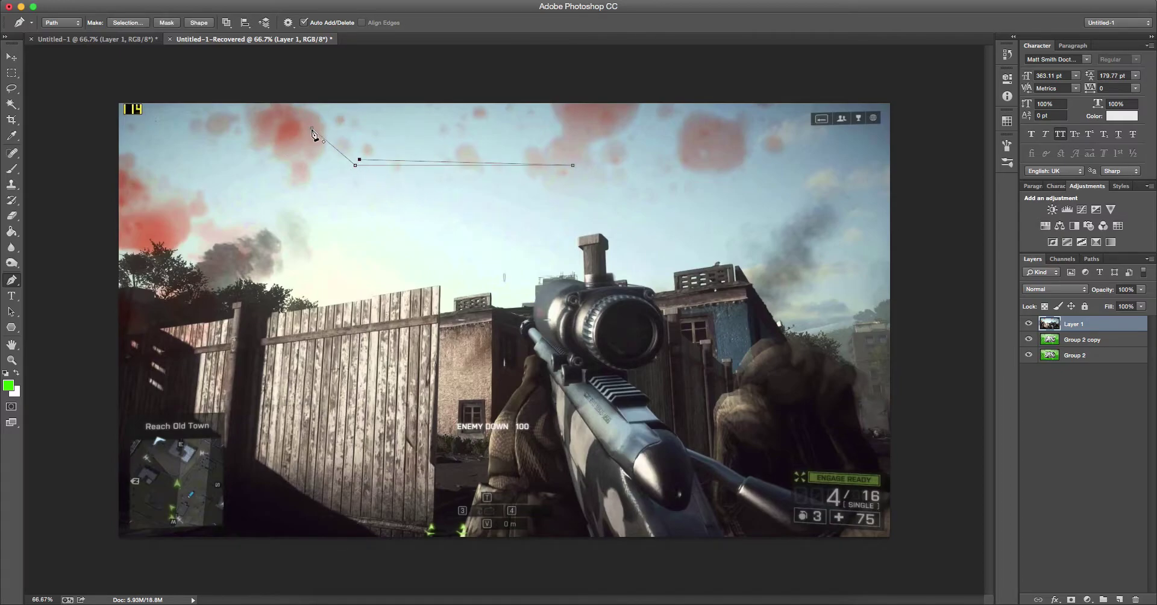
right_click(369, 163)
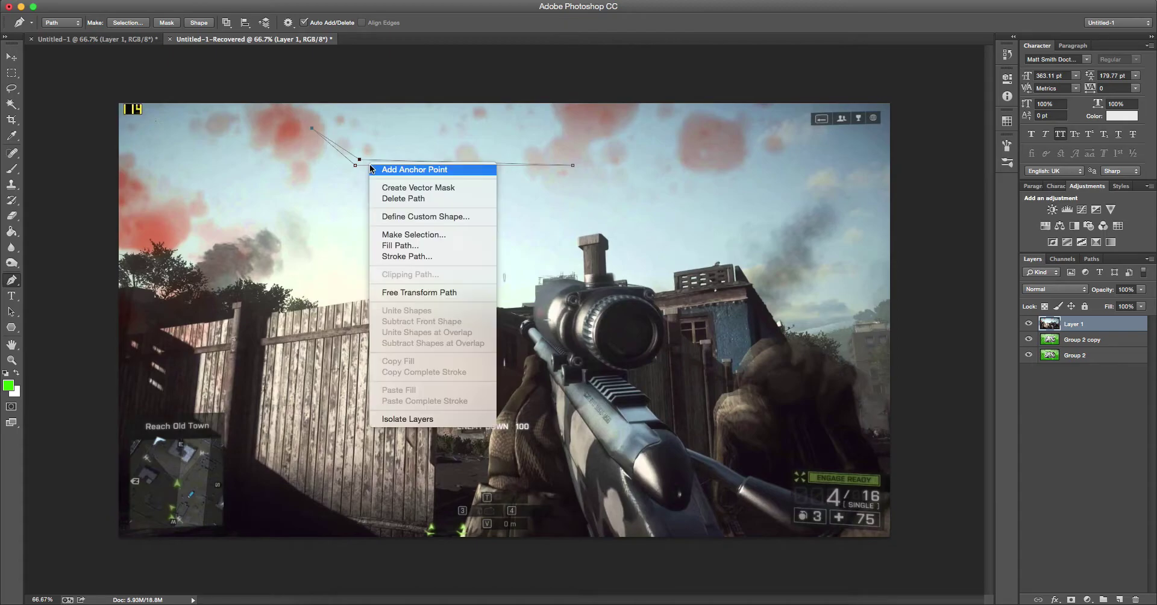
click(421, 235)
click(643, 228)
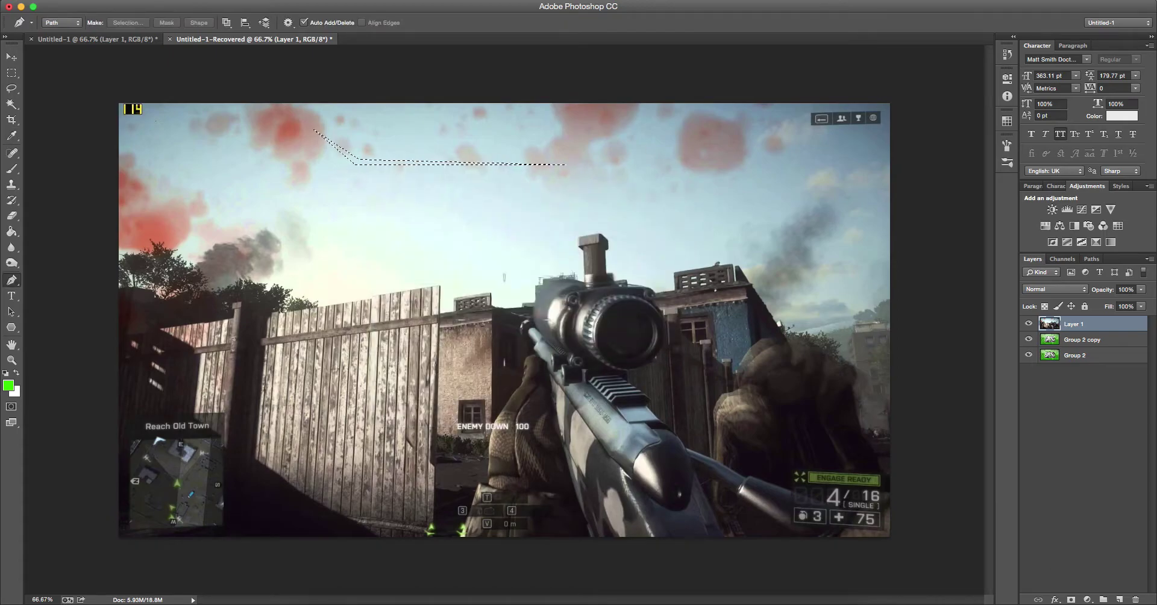
Step: Fill the selection with green 2aa300 on a new layer and deselect it
click(1119, 600)
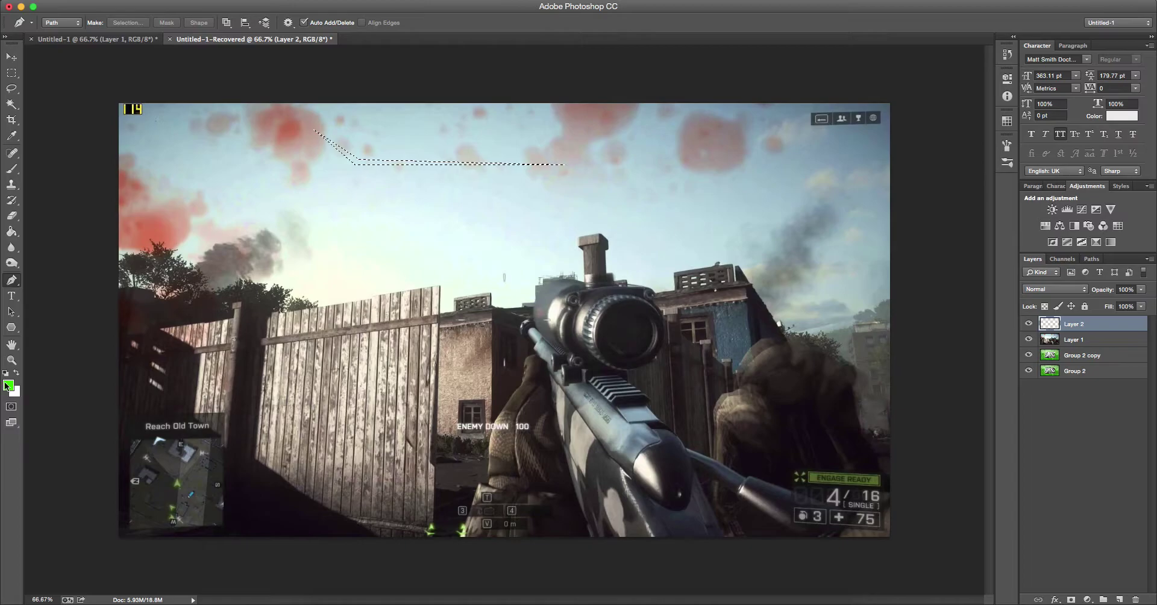
click(8, 385)
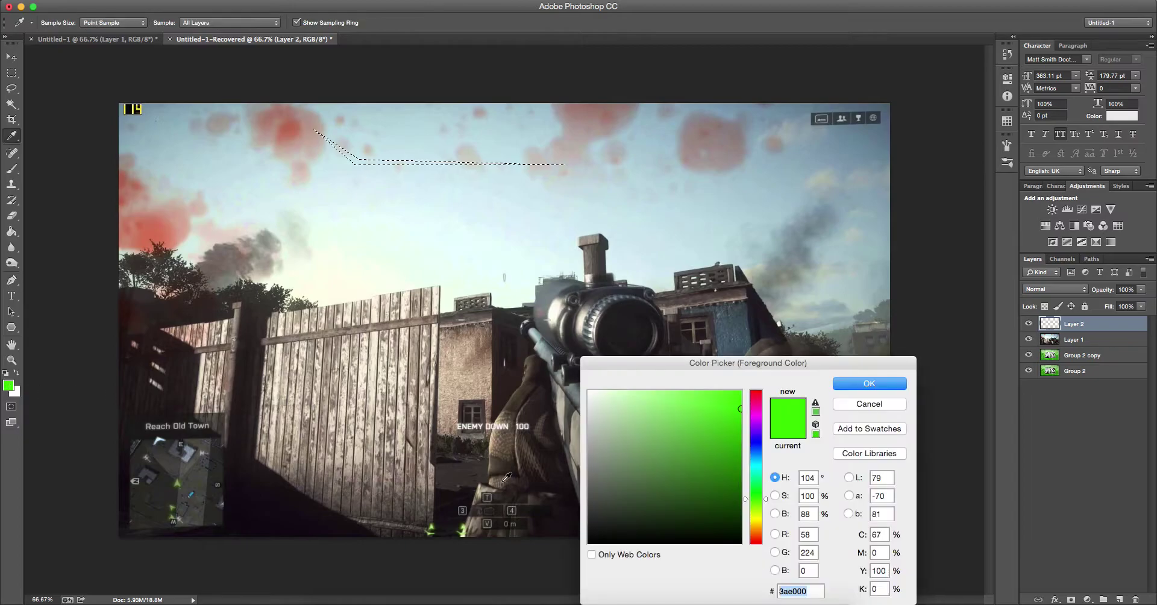
click(868, 383)
click(11, 231)
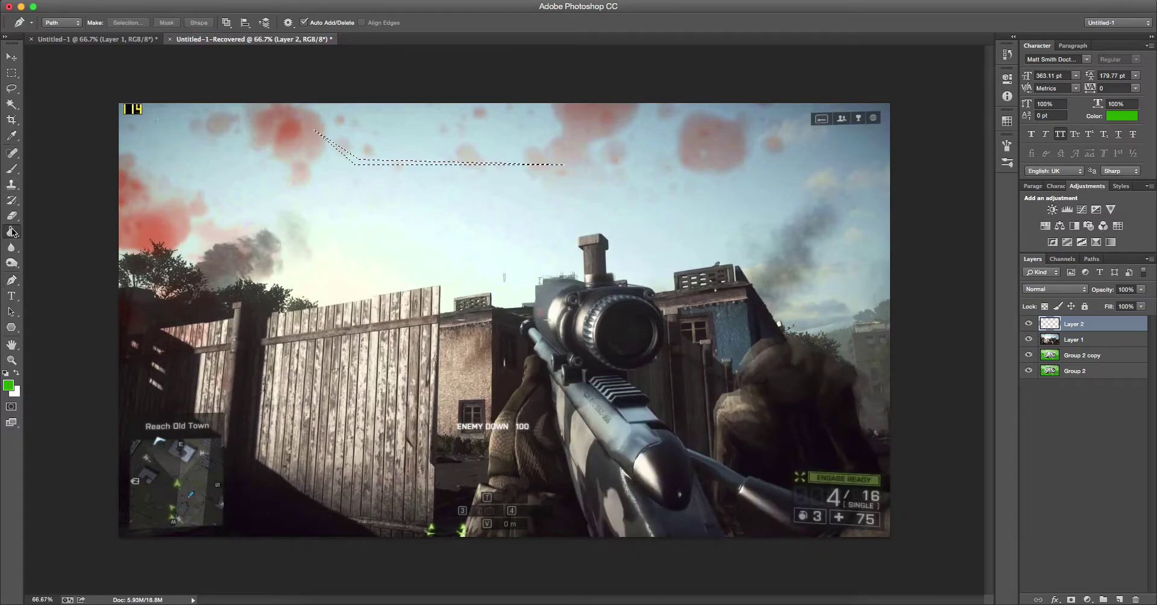
click(374, 164)
key(super+d)
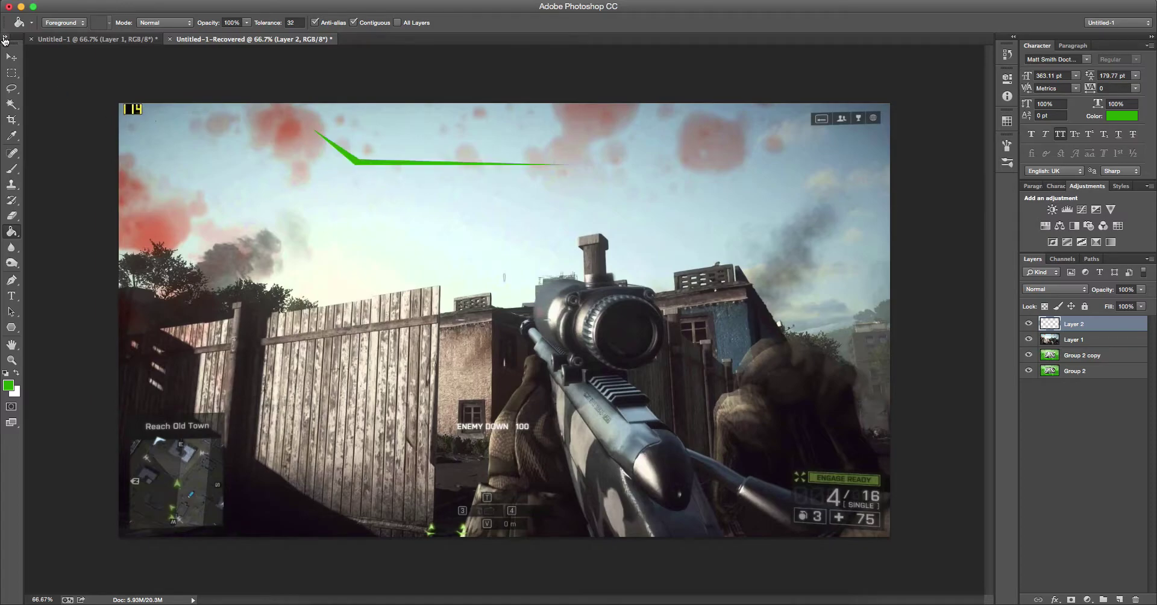
Step: Move the green line up and left against the canvas's upper edge and duplicate its layer
drag(6, 41, 5, 43)
click(12, 58)
mouse_move(451, 343)
mouse_down()
mouse_move(392, 247)
mouse_move(408, 308)
mouse_up()
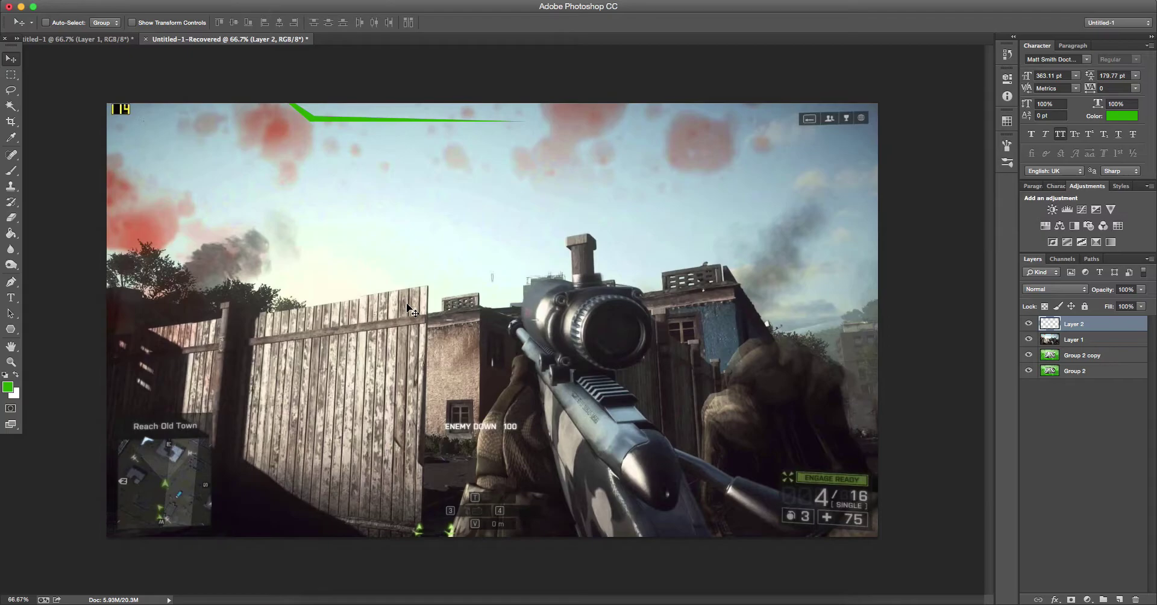
key(super+j)
Step: Add vertical and horizontal guides at position 50, through the middle of the canvas
click(313, 1)
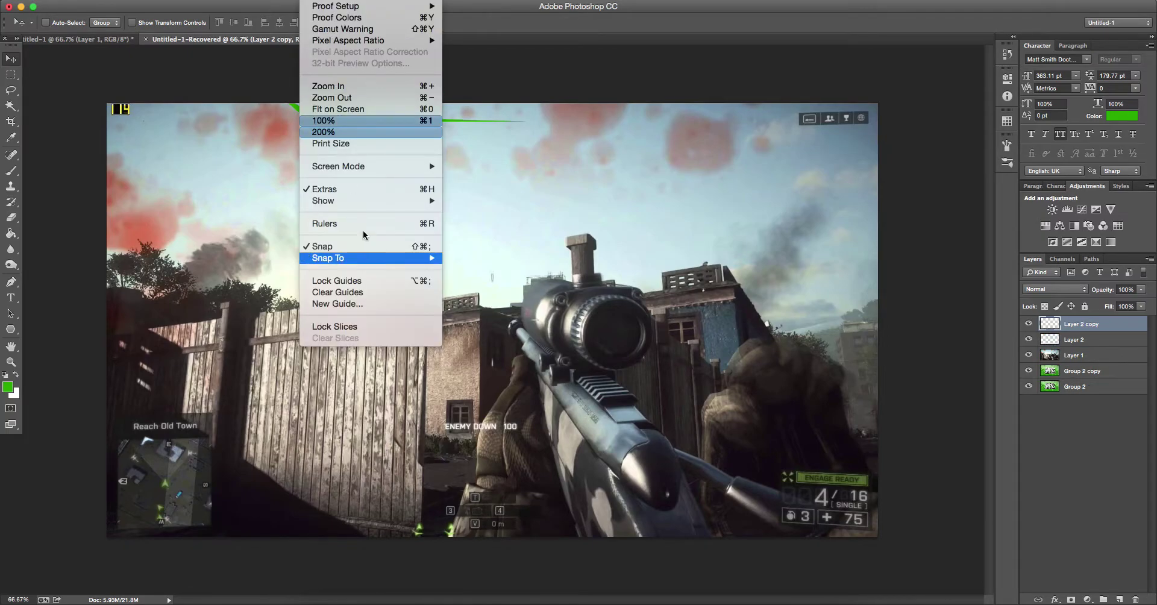
click(375, 304)
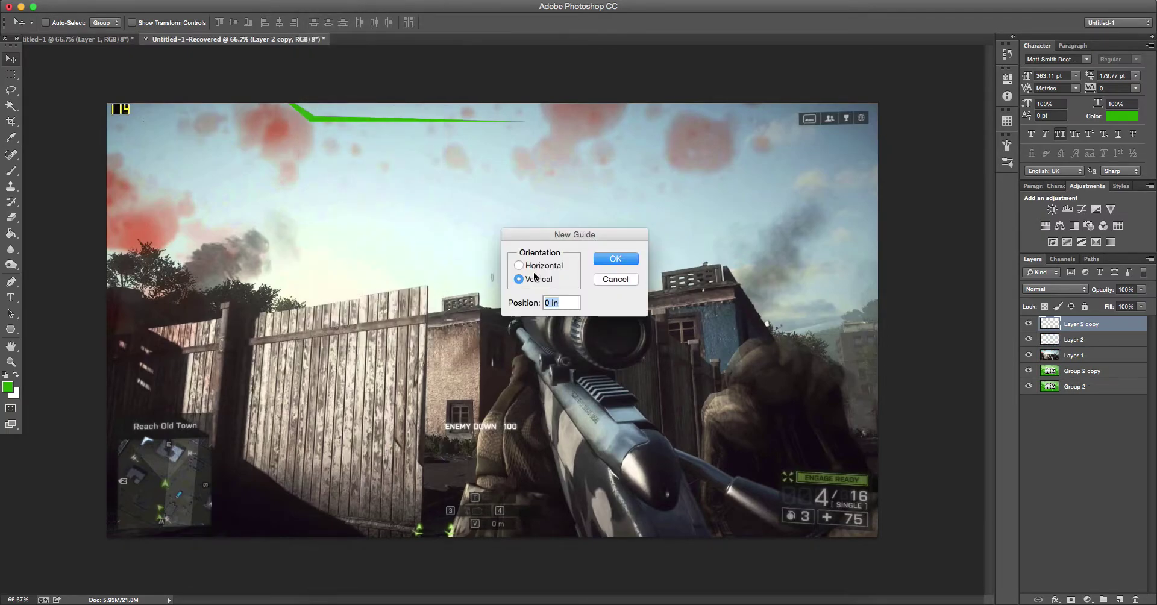
text(50)
key(Return)
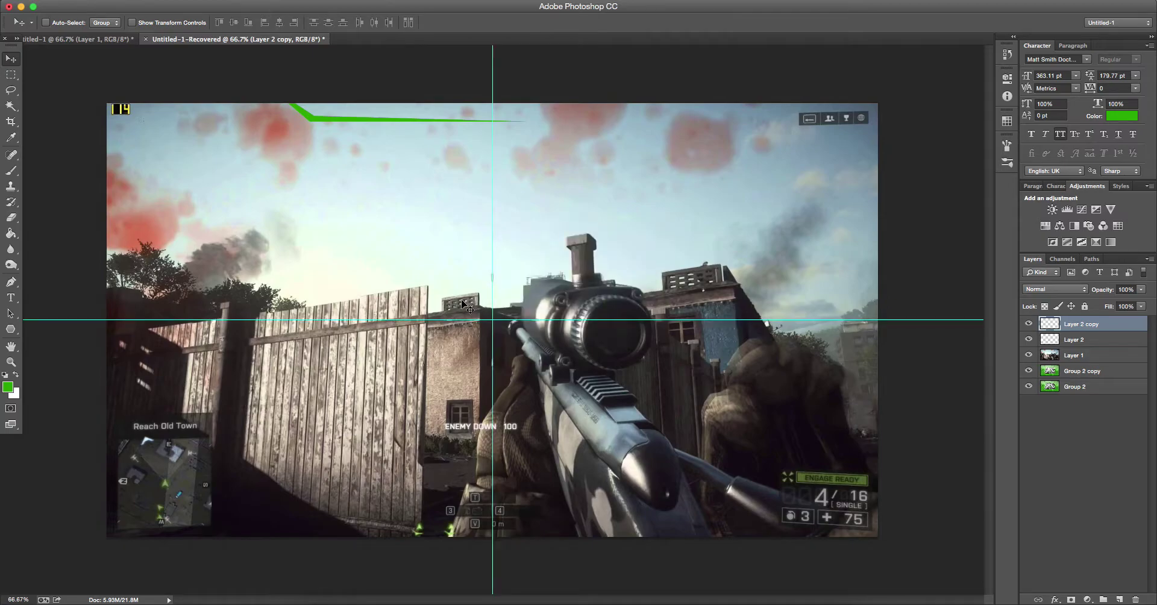
click(312, 0)
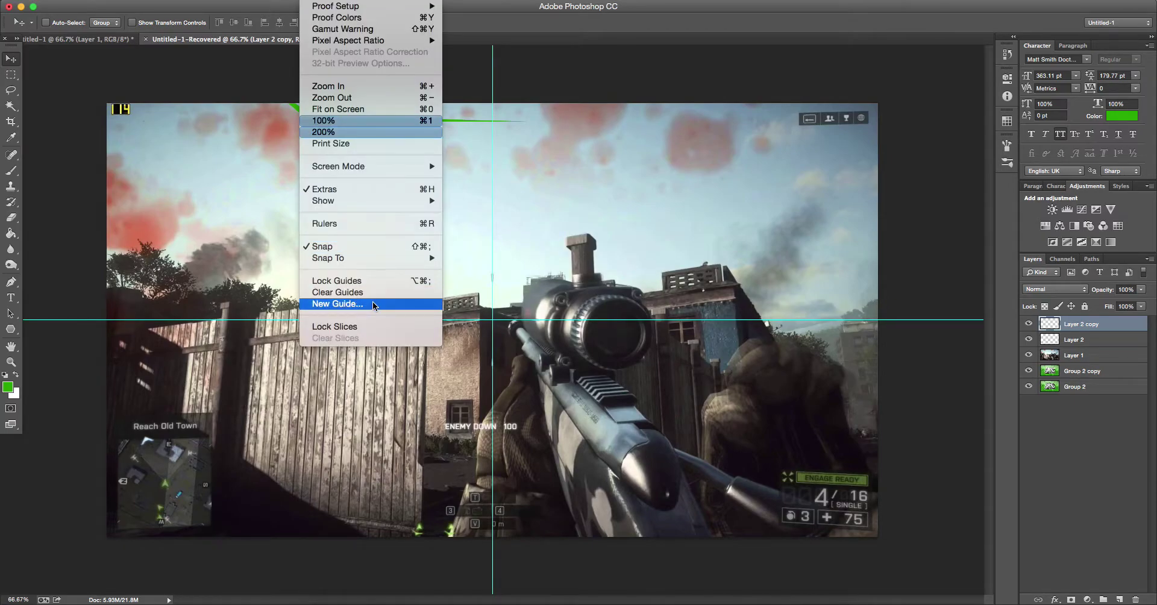
click(563, 199)
drag(377, 121, 565, 158)
key(super+z)
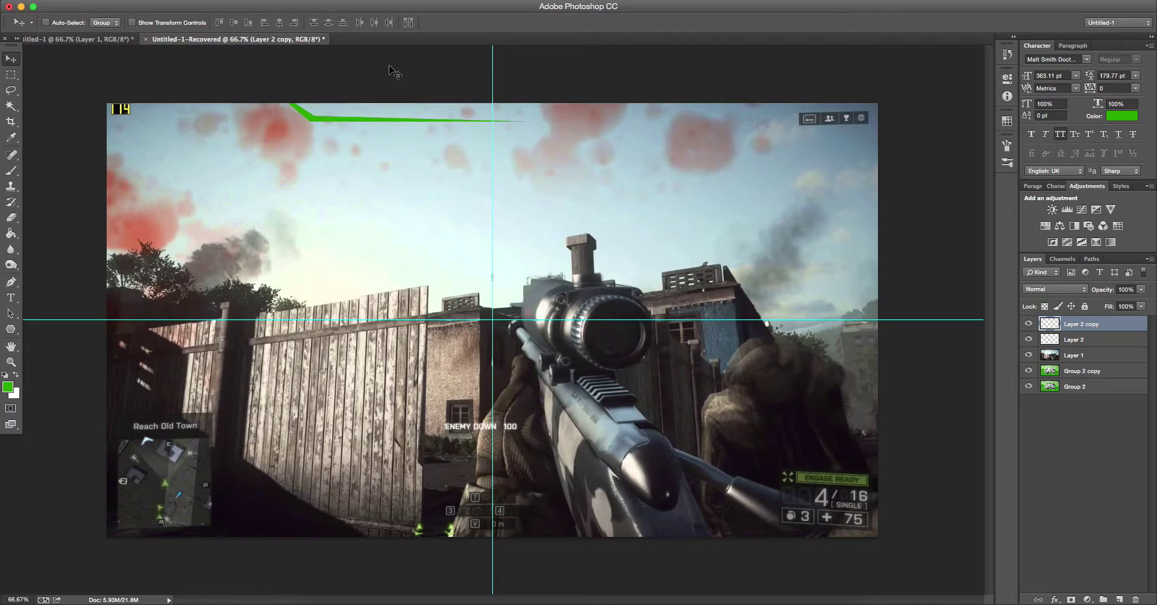
Step: Flip the duplicated green line horizontally and shift it right to form the mirrored half of the bar
click(120, 0)
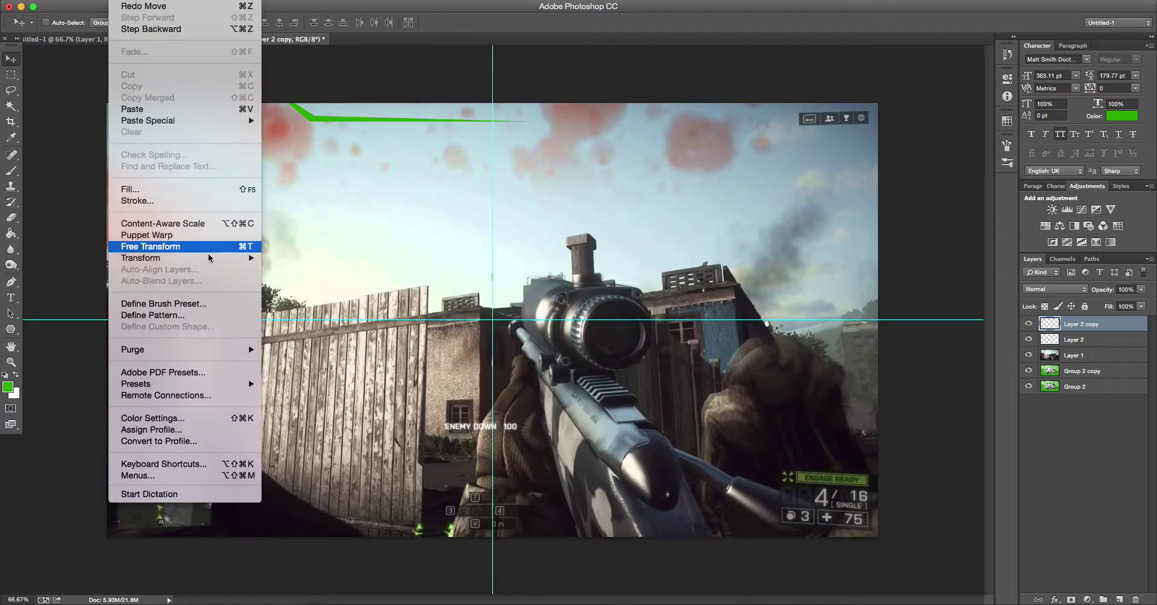
mouse_move(211, 259)
click(308, 405)
drag(347, 162, 443, 139)
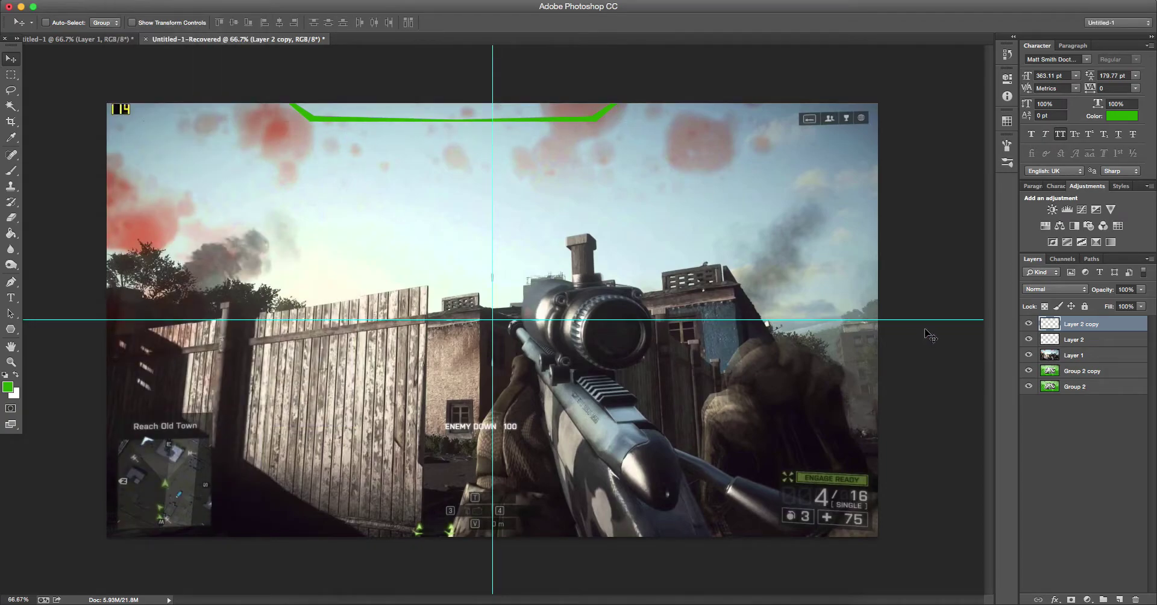
Step: Transform both green line layers together and centre them on the vertical guide at X 960 px
shift+click(1090, 340)
key(ctrl+t)
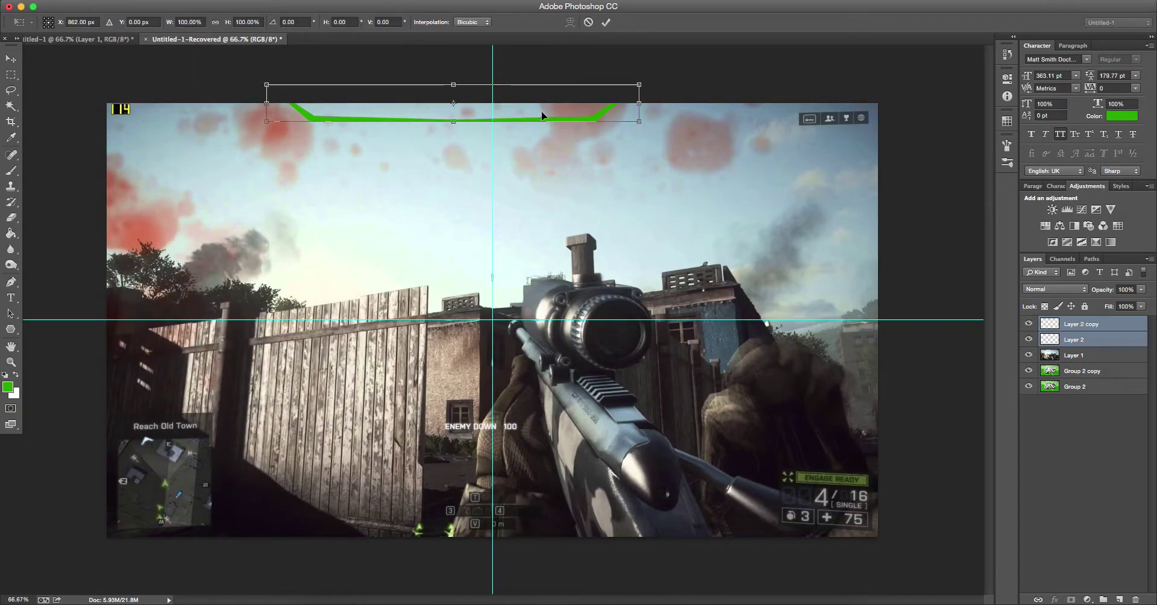
drag(541, 111, 580, 114)
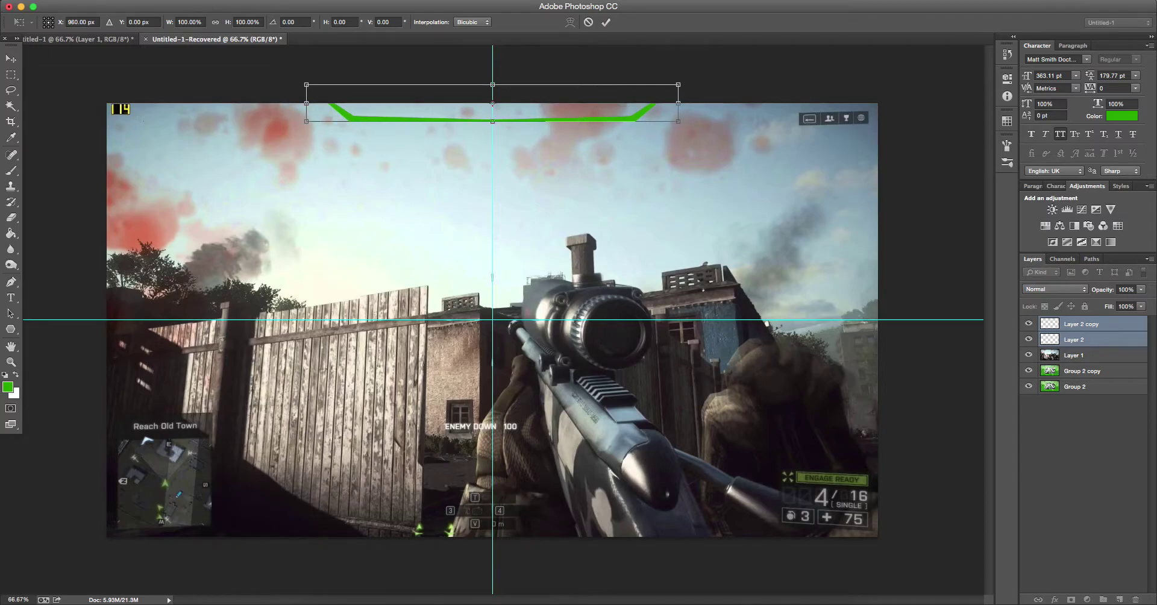
click(605, 23)
Step: Duplicate Layer 2 and move the copy slightly down and right as a second, lower green line
click(1072, 341)
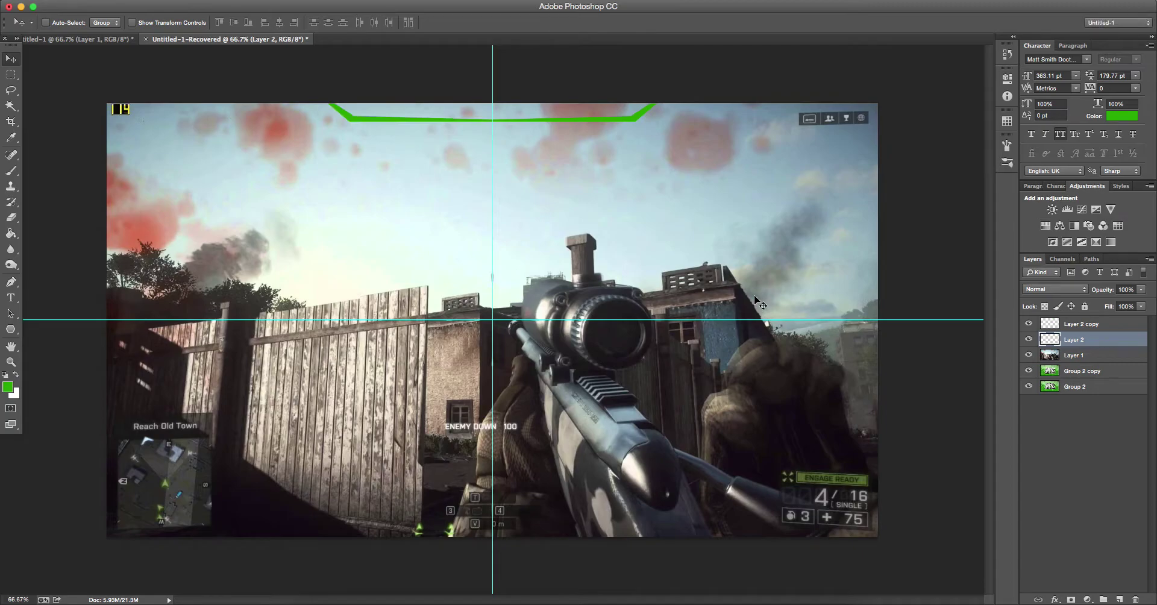
key(super+j)
drag(306, 80, 351, 90)
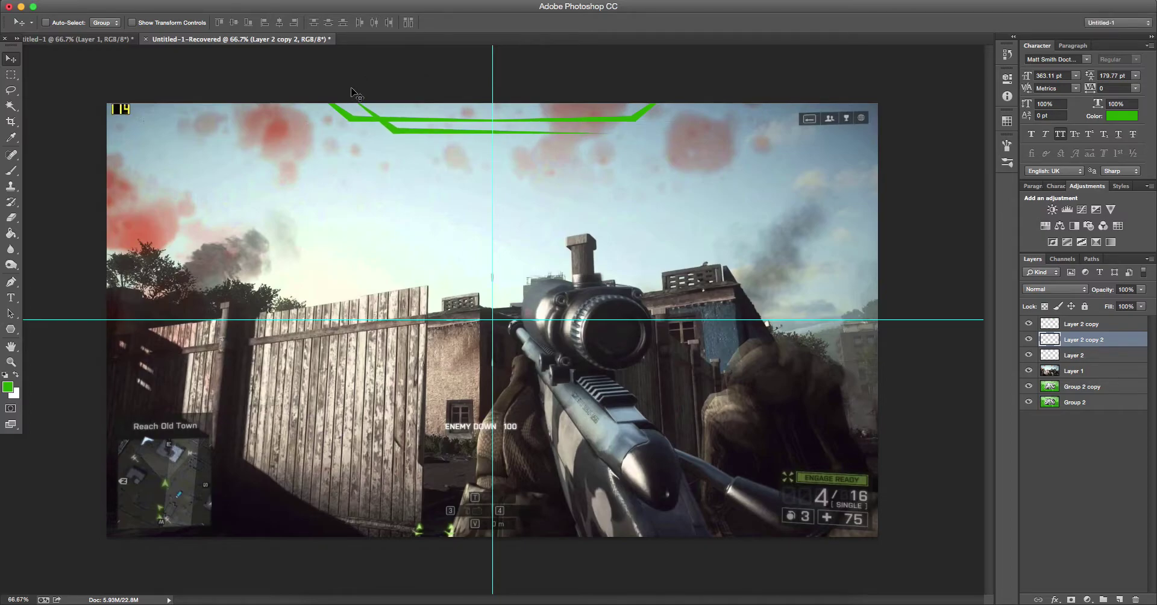
Step: Delete the slanted end of the lower green line that extends above the upper bar, using a rectangular selection
click(11, 74)
key(super+plus)
key(super+plus)
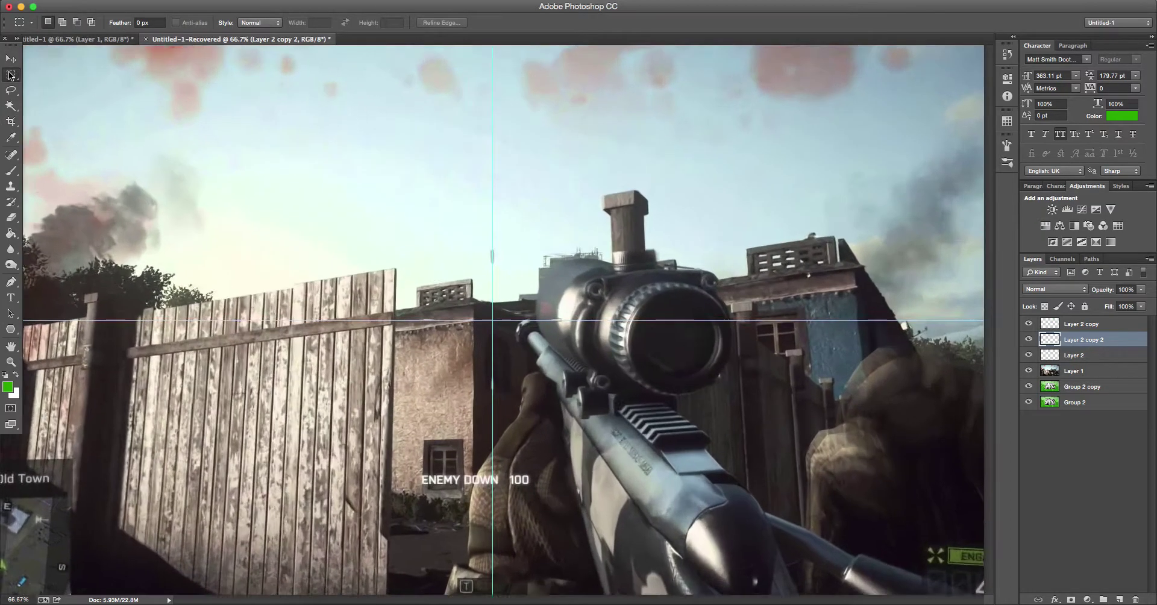
scroll(93, 170, up, 10)
scroll(94, 175, left, 5)
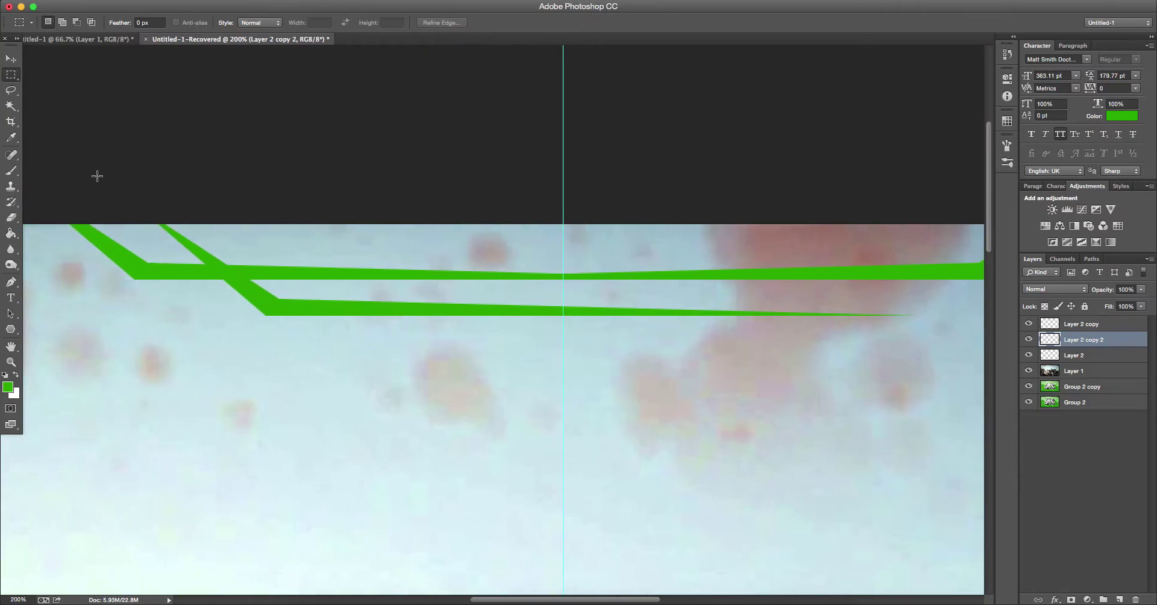
drag(96, 176, 327, 270)
key(Delete)
key(super+d)
Step: Delete the part of the lower green line to the right of the vertical centre guide and deselect
scroll(330, 271, right, 5)
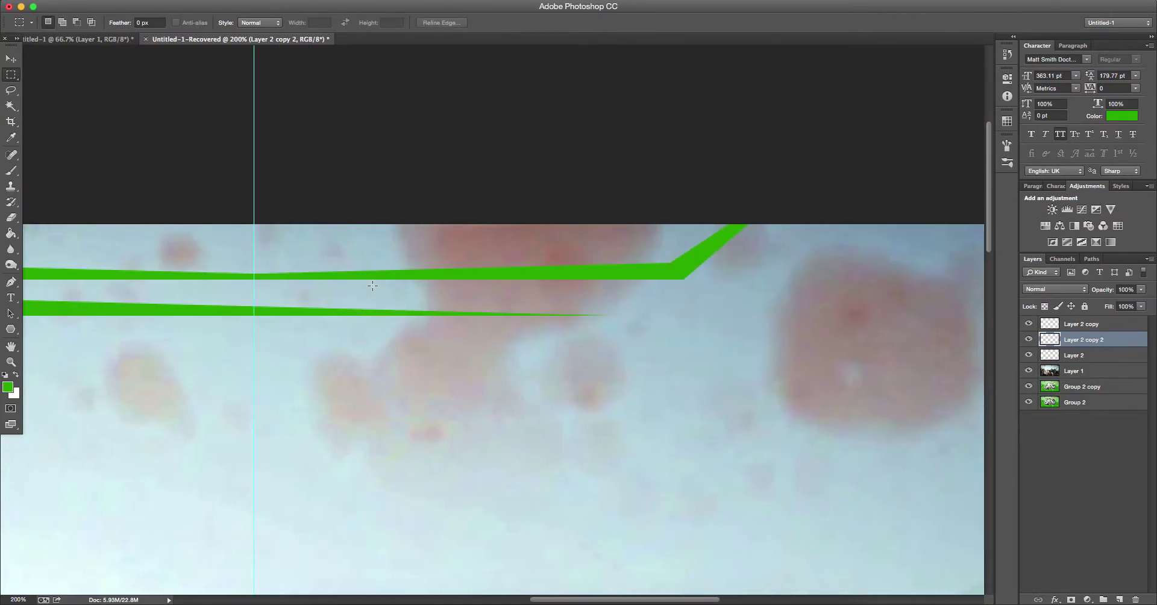
scroll(372, 287, left, 5)
scroll(753, 396, right, 7)
scroll(752, 396, down, 2)
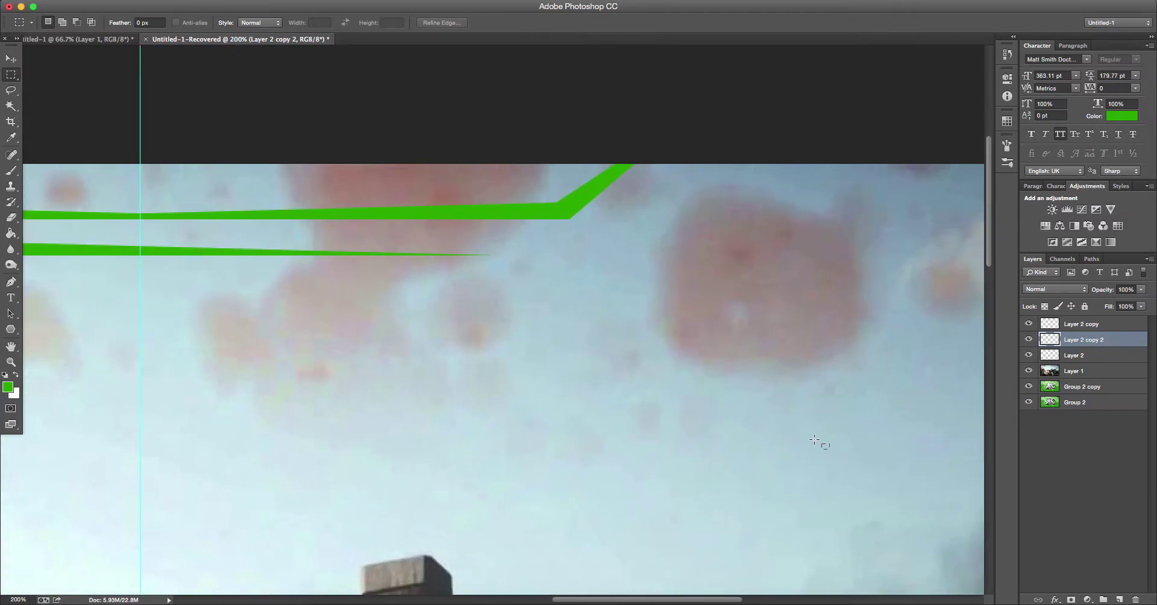
mouse_move(829, 449)
mouse_down()
mouse_move(125, 138)
mouse_move(139, 131)
mouse_up()
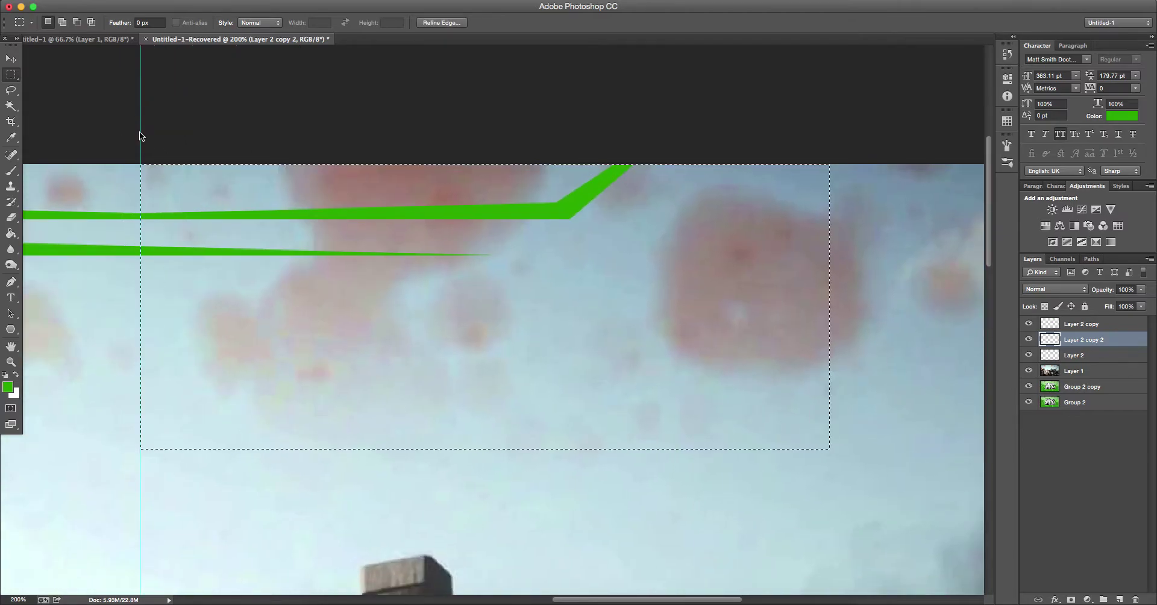
key(Delete)
scroll(161, 139, left, 5)
key(super+d)
scroll(161, 139, left, 5)
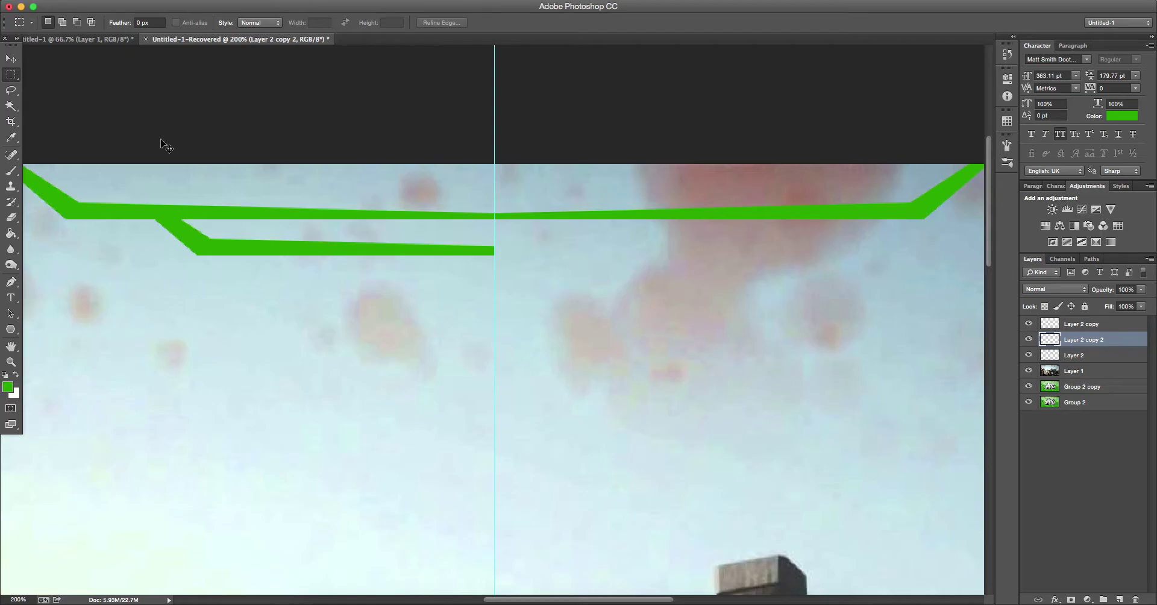
Step: Duplicate the trimmed lower line, flip the copy horizontally and move it right to meet the original half
key(super+j)
click(122, 0)
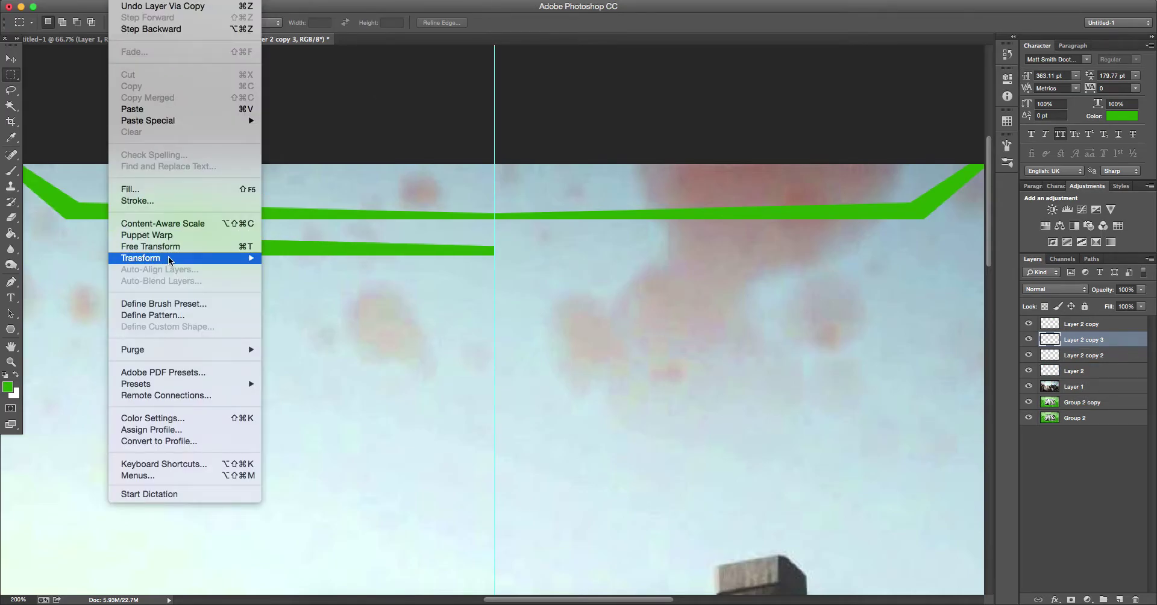
mouse_move(181, 258)
click(315, 407)
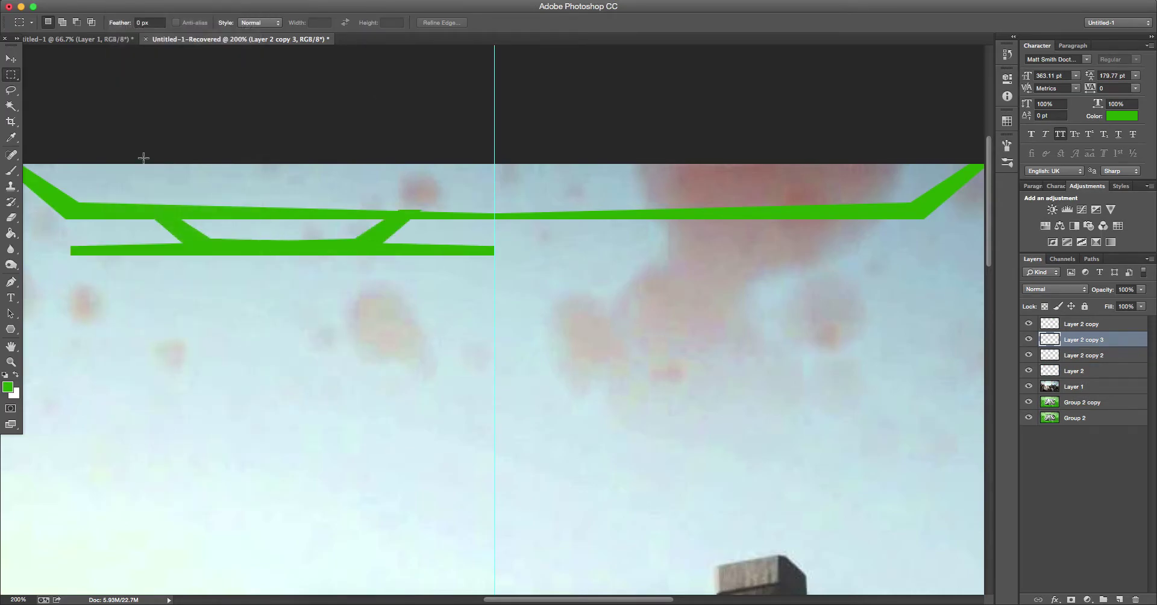
click(10, 59)
drag(241, 218, 610, 230)
shift+click(1087, 355)
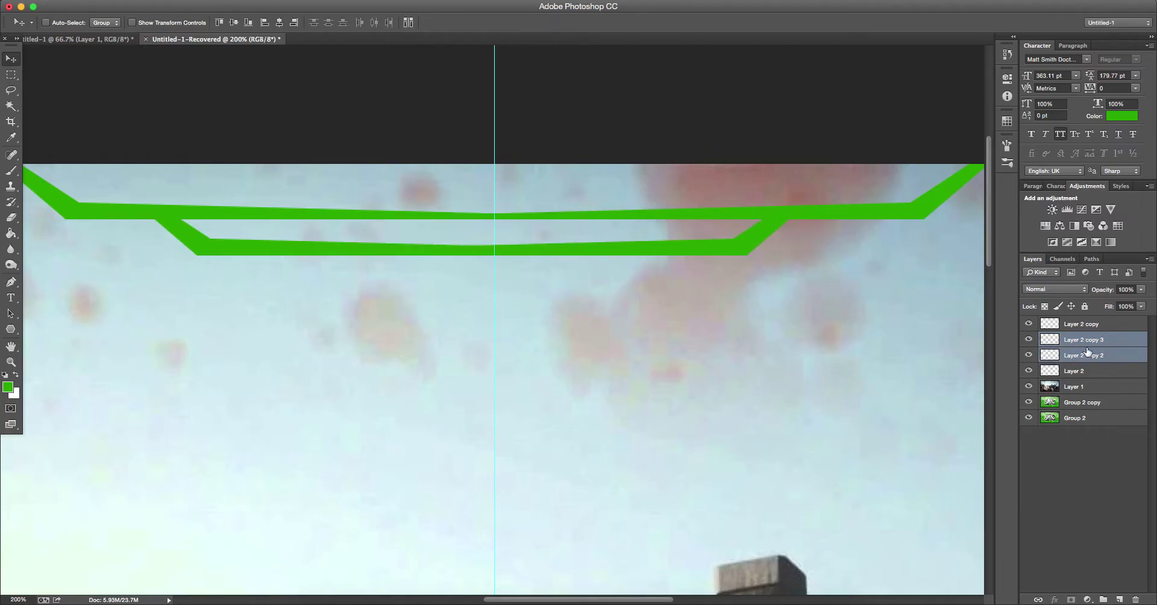
click(1097, 345)
shift+click(1081, 324)
key(ctrl+t)
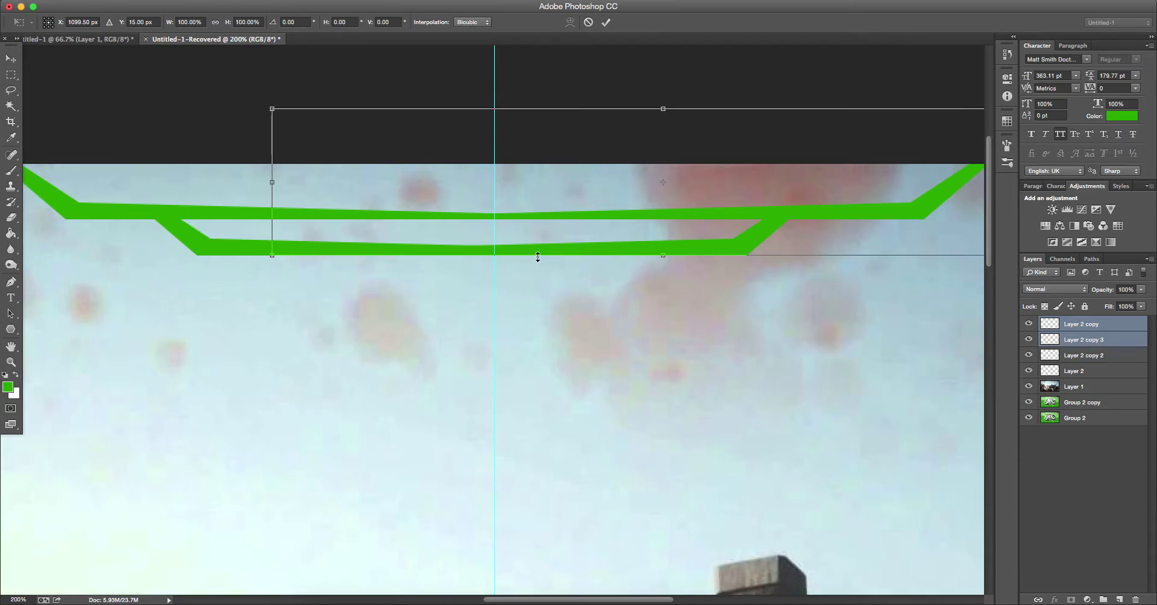
click(609, 23)
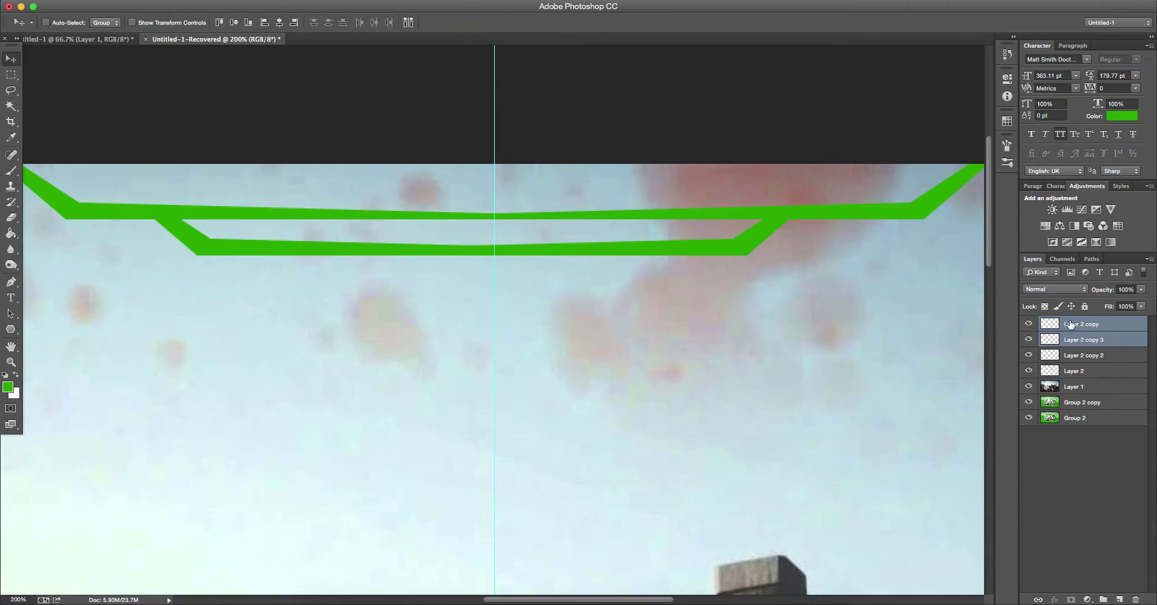
Step: Transform Layer 2 copy 2 and Layer 2 copy 3 together and centre them at X 960 px
click(1083, 340)
shift+click(1083, 355)
key(ctrl+t)
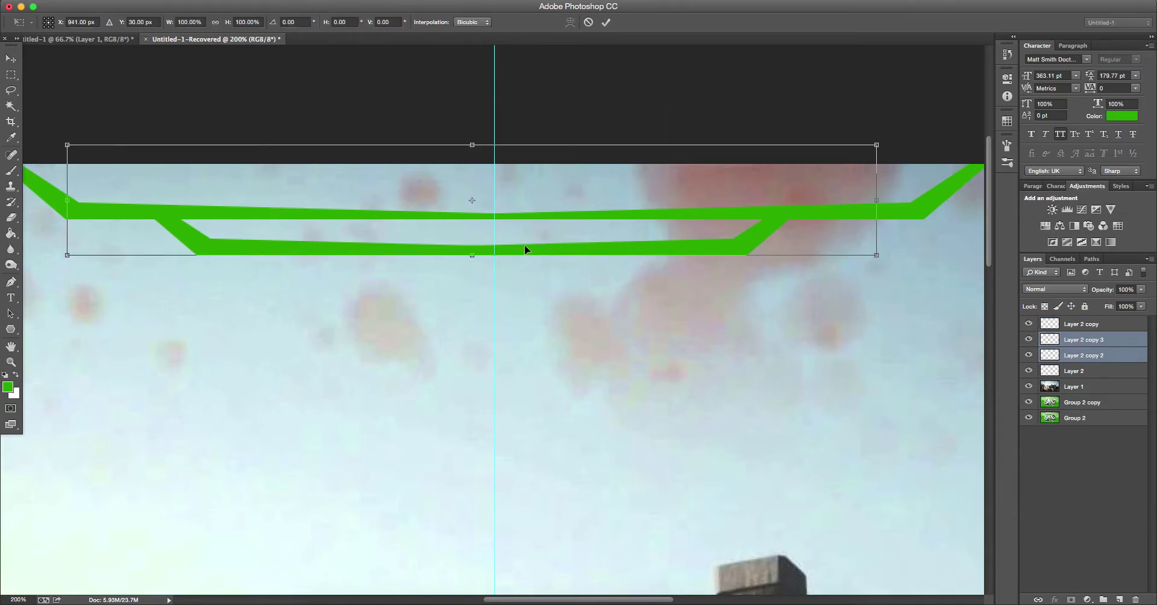
drag(525, 246, 544, 243)
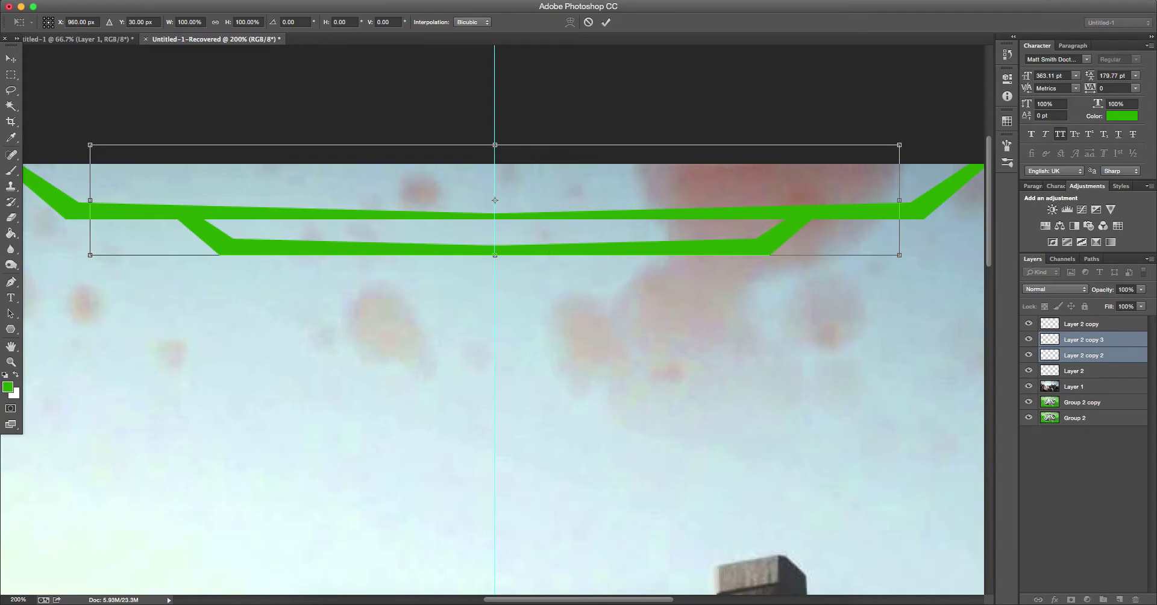
click(612, 23)
key(super+minus)
key(super+minus)
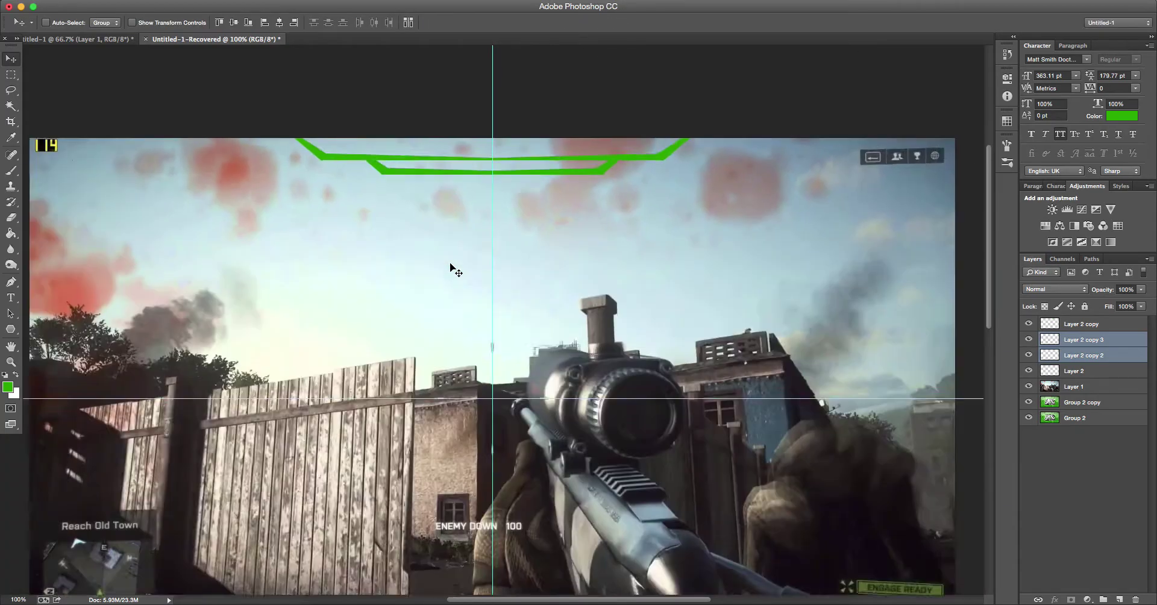
key(super+plus)
scroll(348, 287, up, 5)
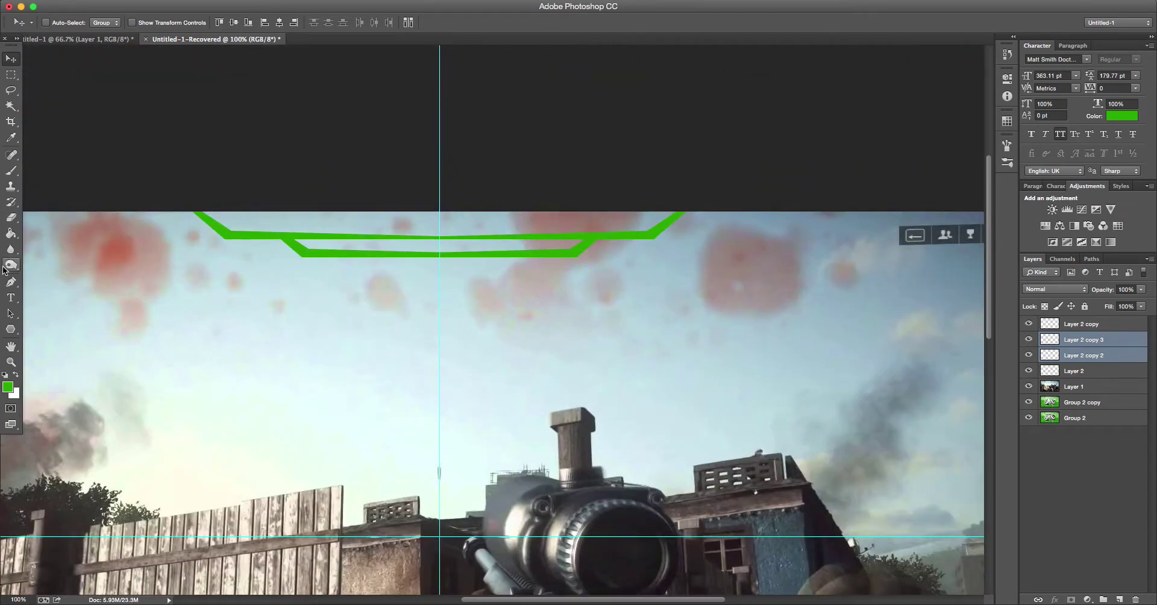
Step: Draw a narrow angled vertical shape across both green bars with the Pen tool, select it with 0 px feather, fill it green on a new layer and deselect
click(14, 285)
click(349, 194)
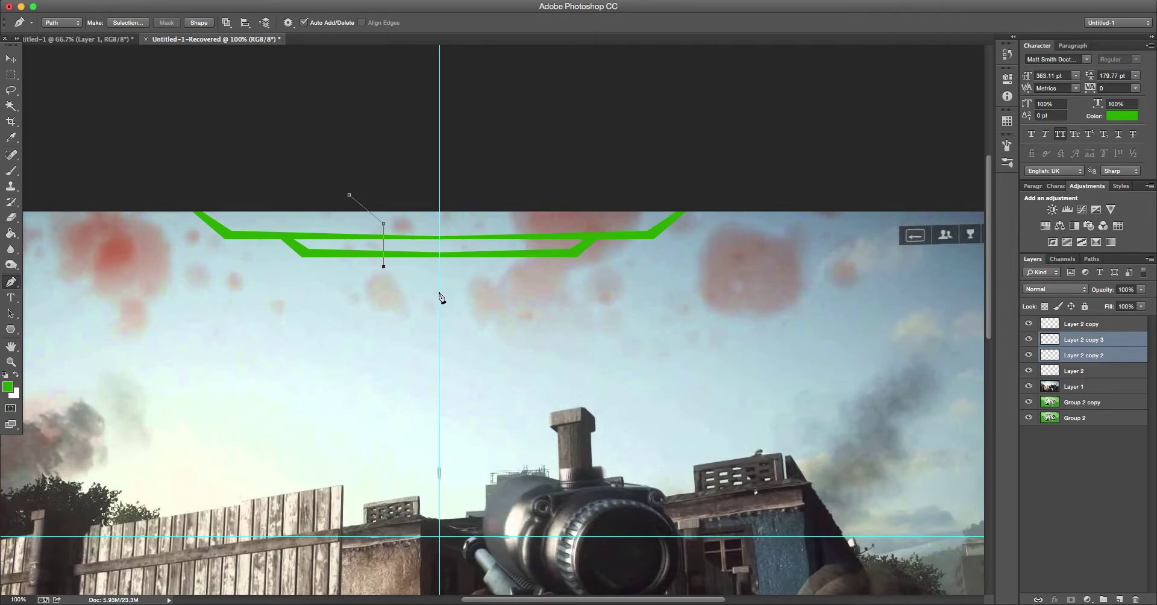
click(390, 219)
click(349, 196)
right_click(387, 233)
click(416, 295)
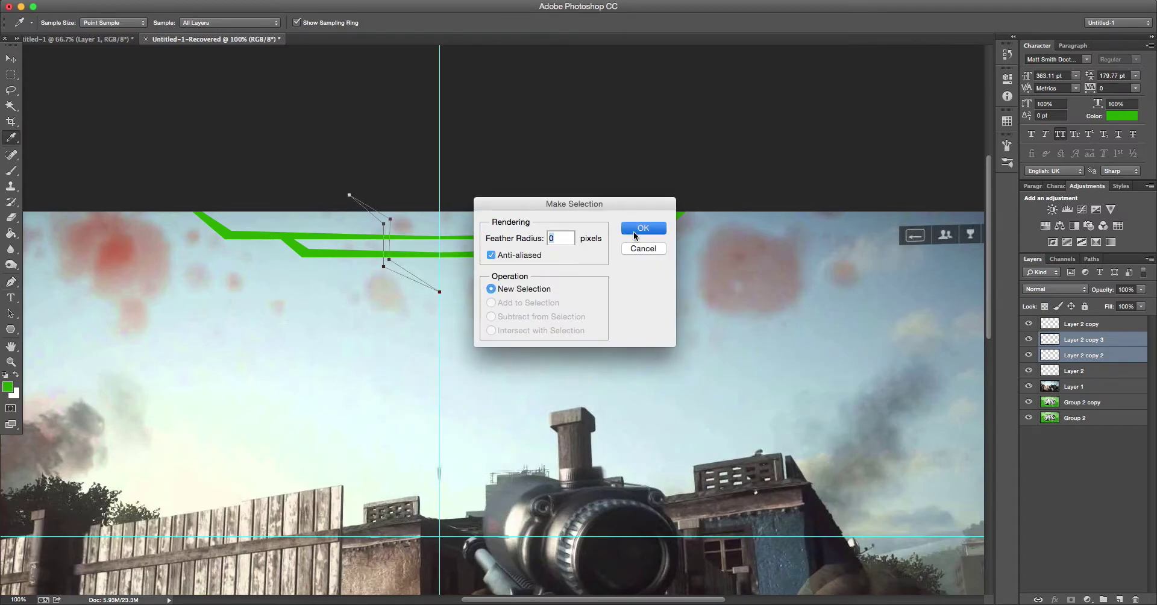
click(634, 235)
click(1120, 599)
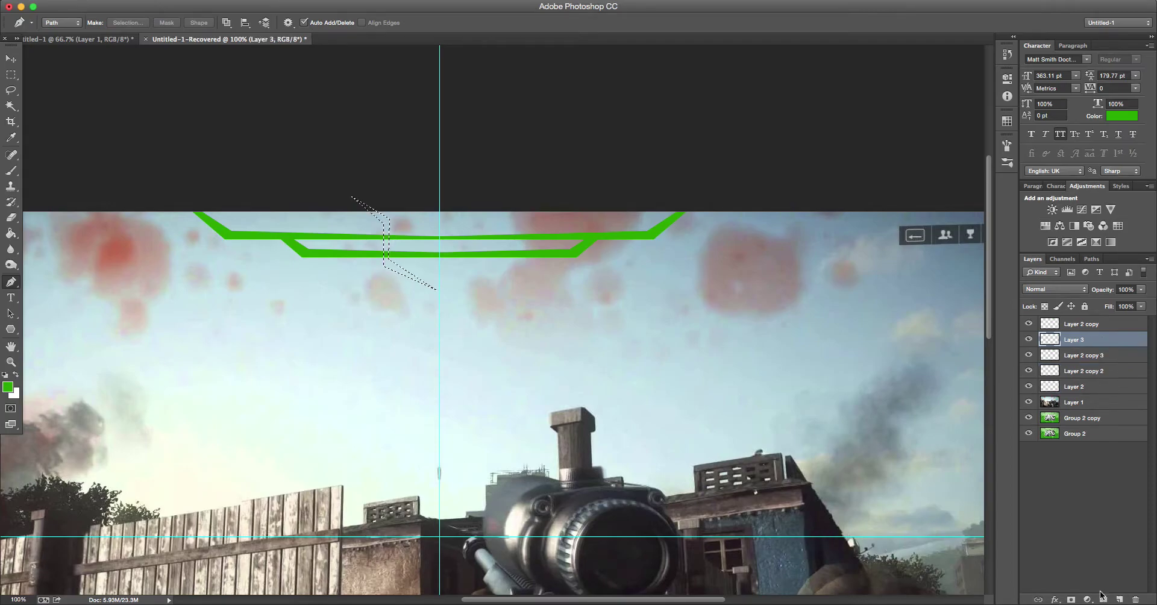
click(11, 233)
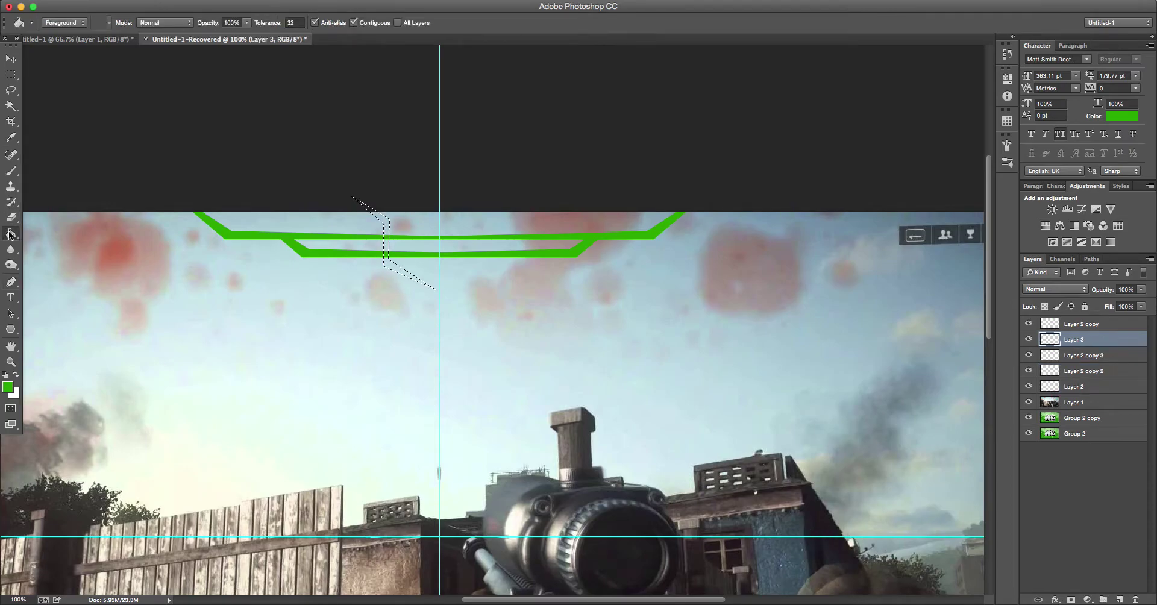
click(386, 239)
key(ctrl+d)
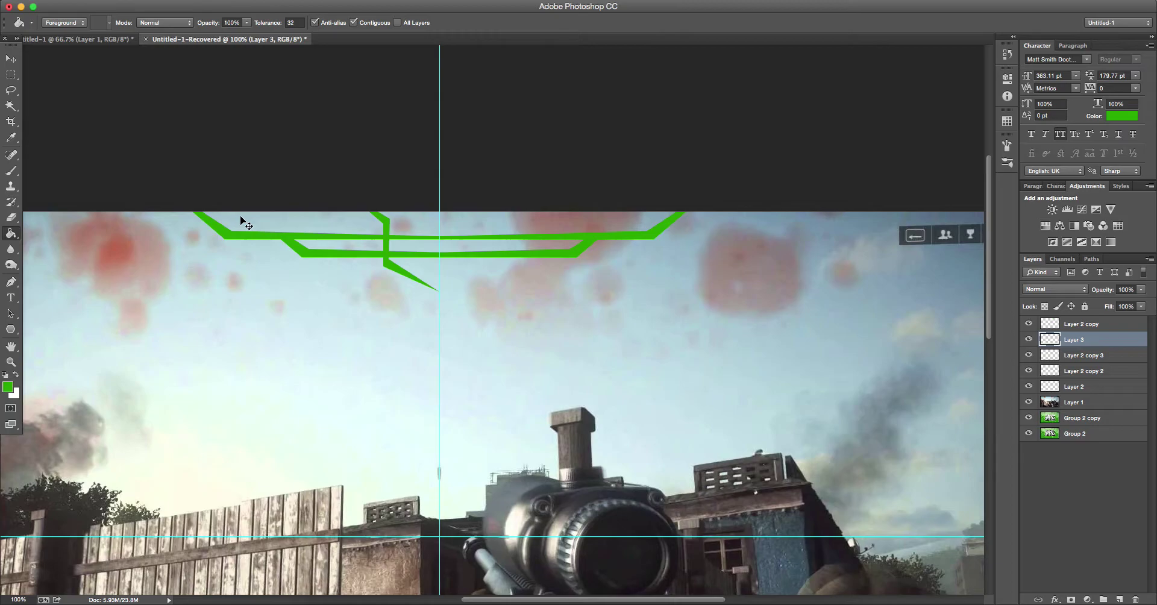
Step: Duplicate Layer 3 with the angled vertical line and flip the copy horizontally
key(ctrl+j)
click(118, 1)
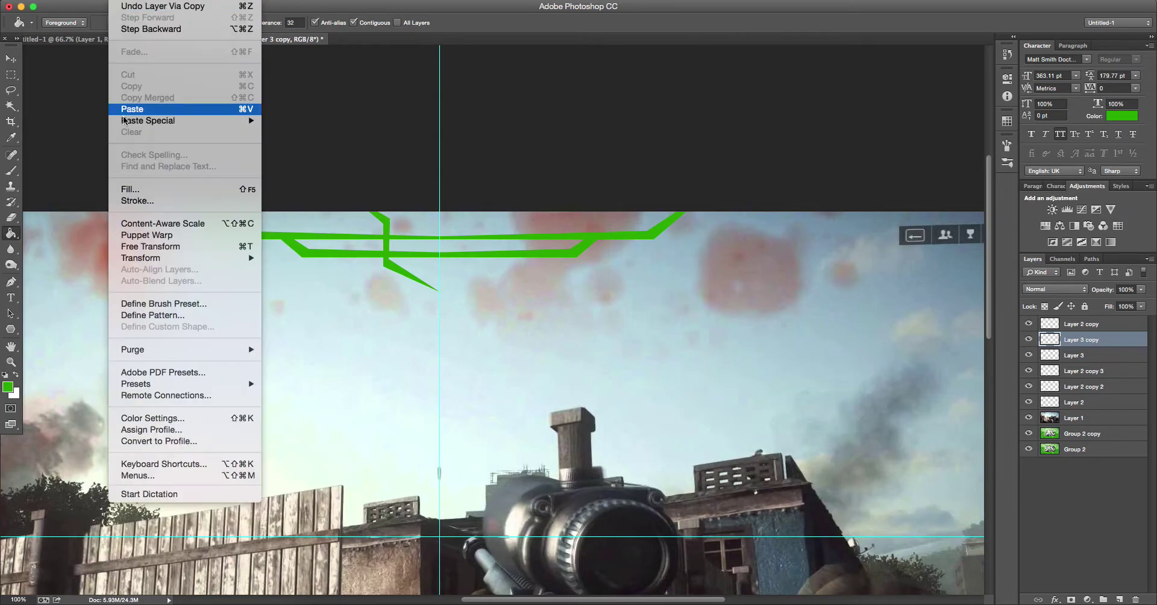
mouse_move(151, 262)
click(326, 407)
click(327, 408)
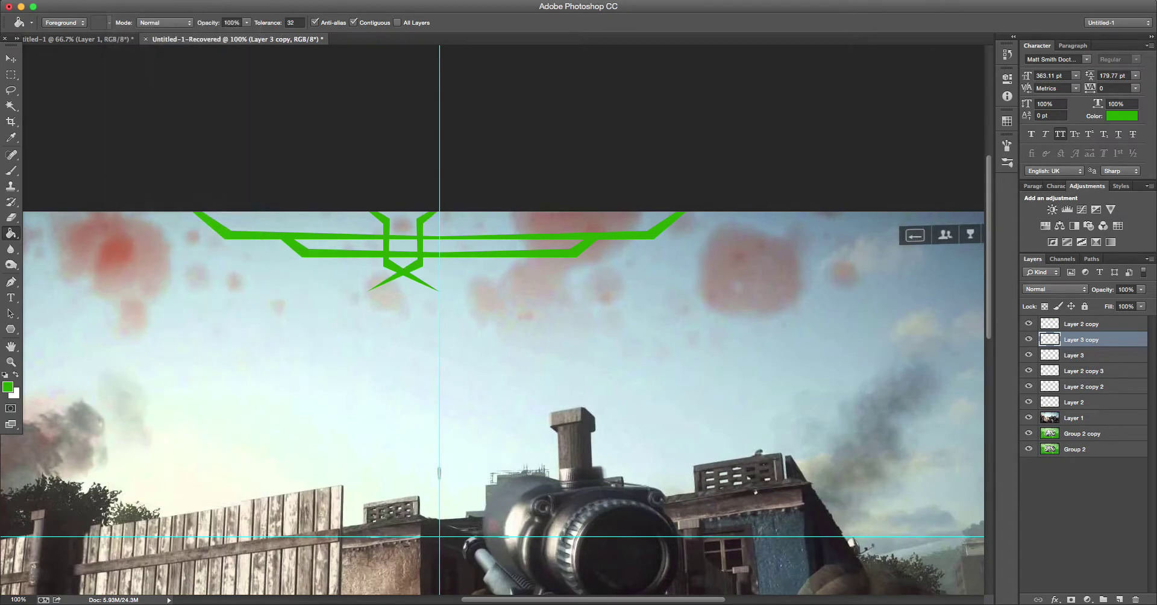
Step: Move Layer 3 copy right so the two vertical lines stand apart and their lower tips cross below the bars
click(11, 59)
mouse_move(193, 134)
mouse_down()
mouse_move(279, 134)
mouse_move(266, 134)
mouse_up()
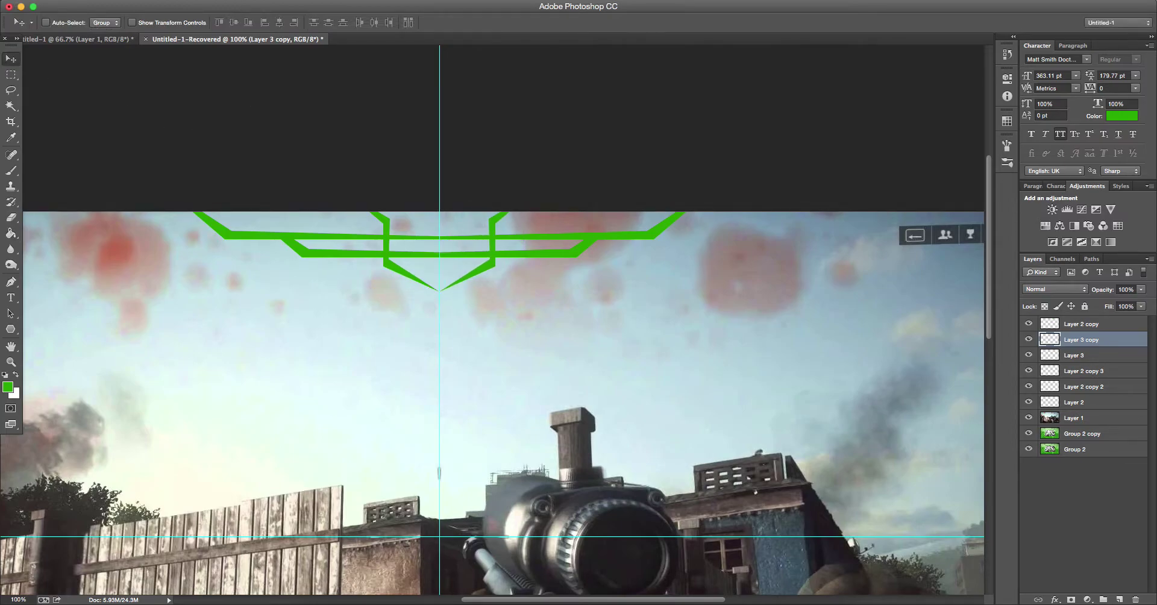
click(317, 3)
click(355, 247)
drag(487, 241, 440, 243)
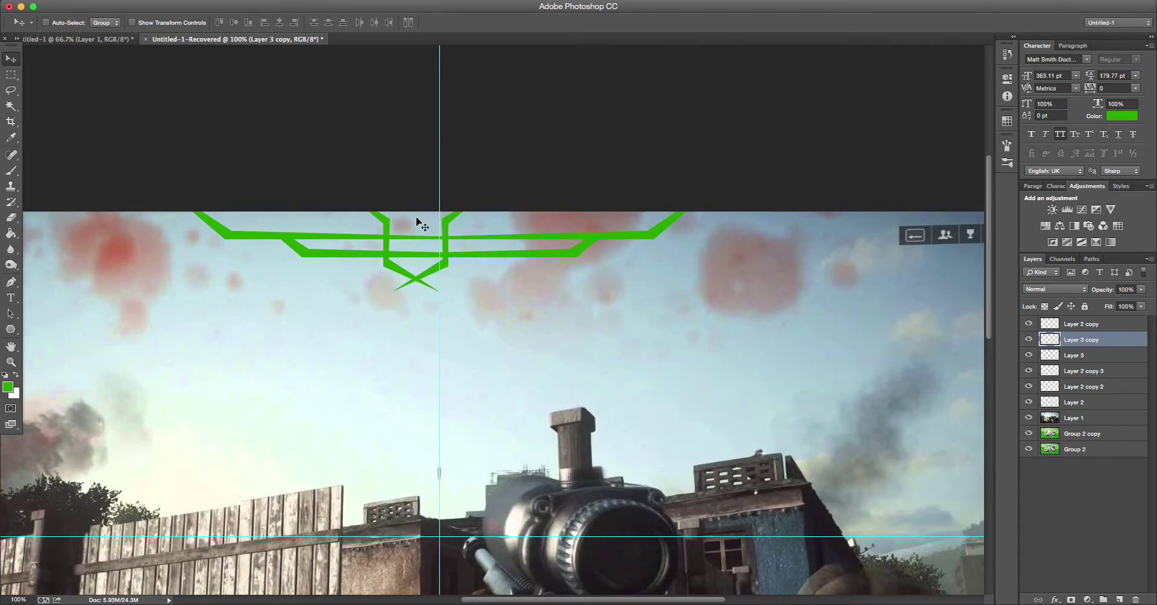
Step: Transform Layer 3 and Layer 3 copy together and centre them at X 960 px
shift+click(1095, 357)
key(super+t)
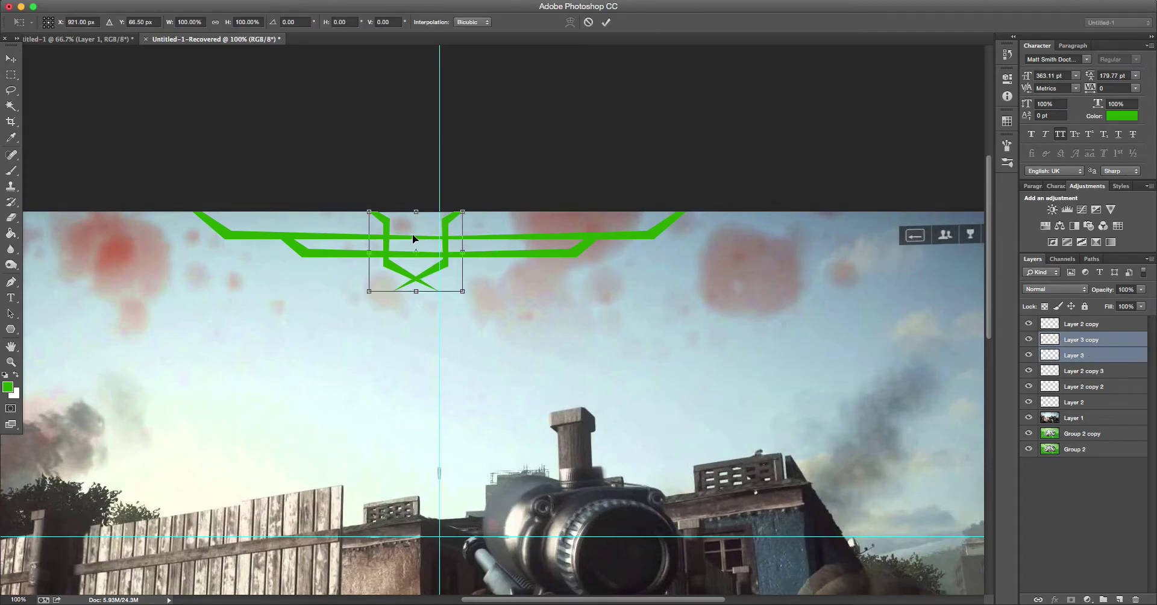
drag(413, 238, 436, 239)
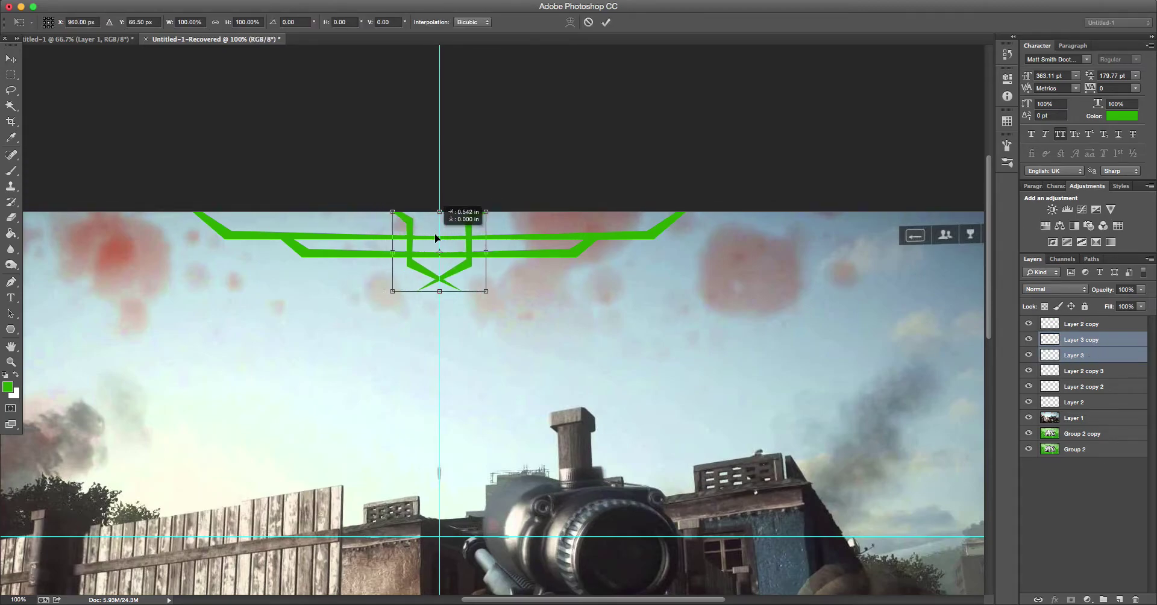
click(605, 22)
Step: Delete the tail of Layer 3 copy that extends left past the crossing point, using a selection made from a Pen path
key(super+equal)
key(super+equal)
key(super+equal)
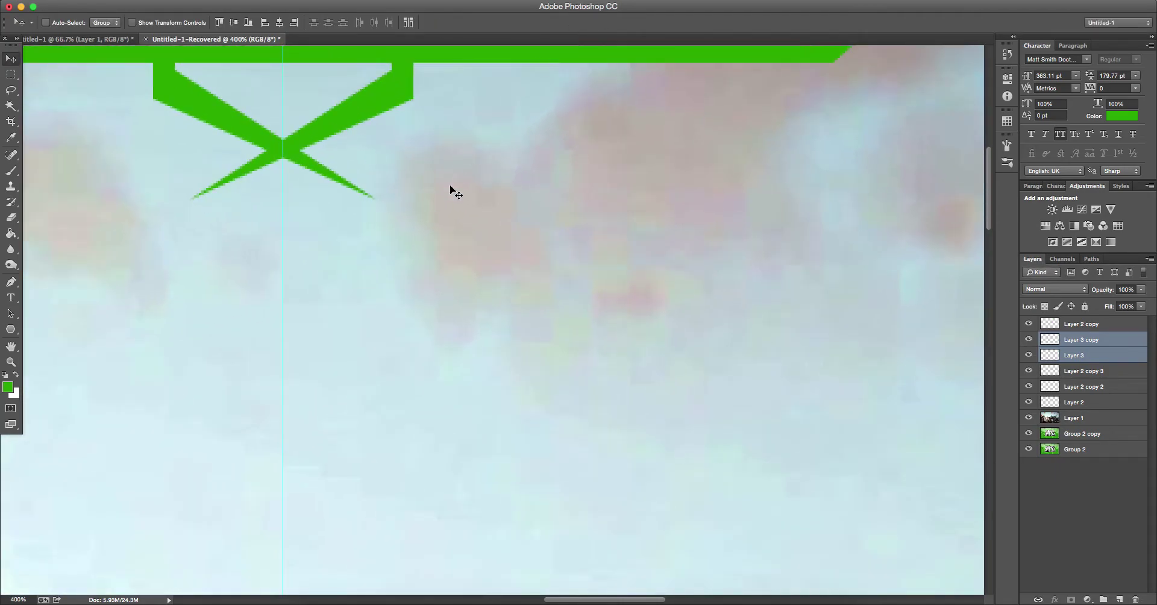
scroll(456, 192, left, 5)
scroll(456, 193, up, 1)
click(11, 283)
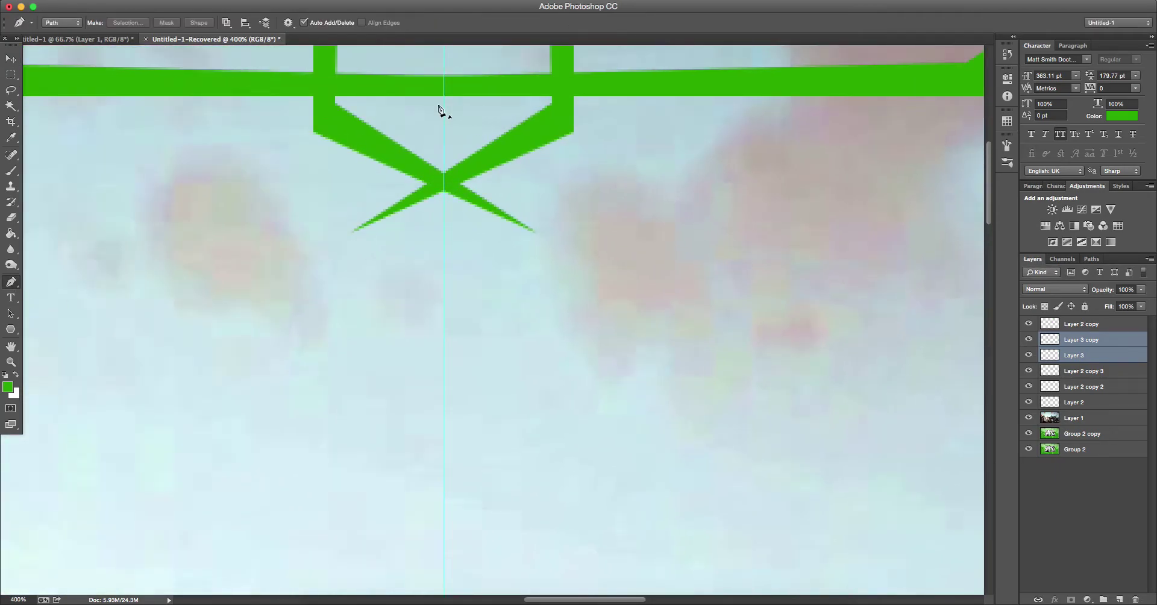
click(313, 130)
key(super+z)
click(604, 266)
click(232, 270)
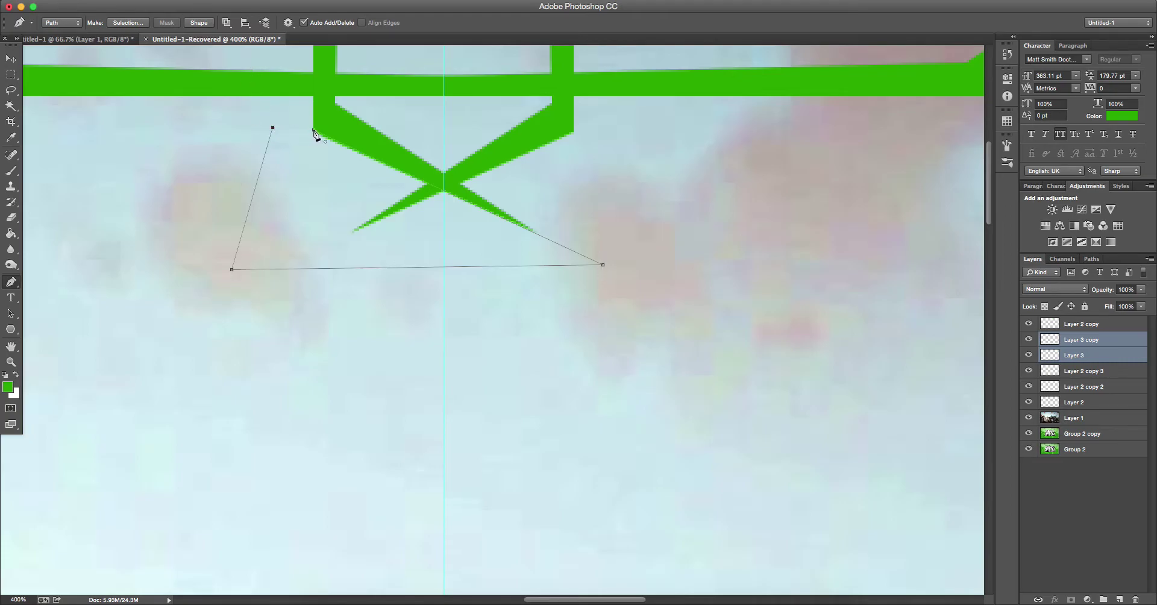
right_click(349, 174)
click(398, 221)
click(626, 227)
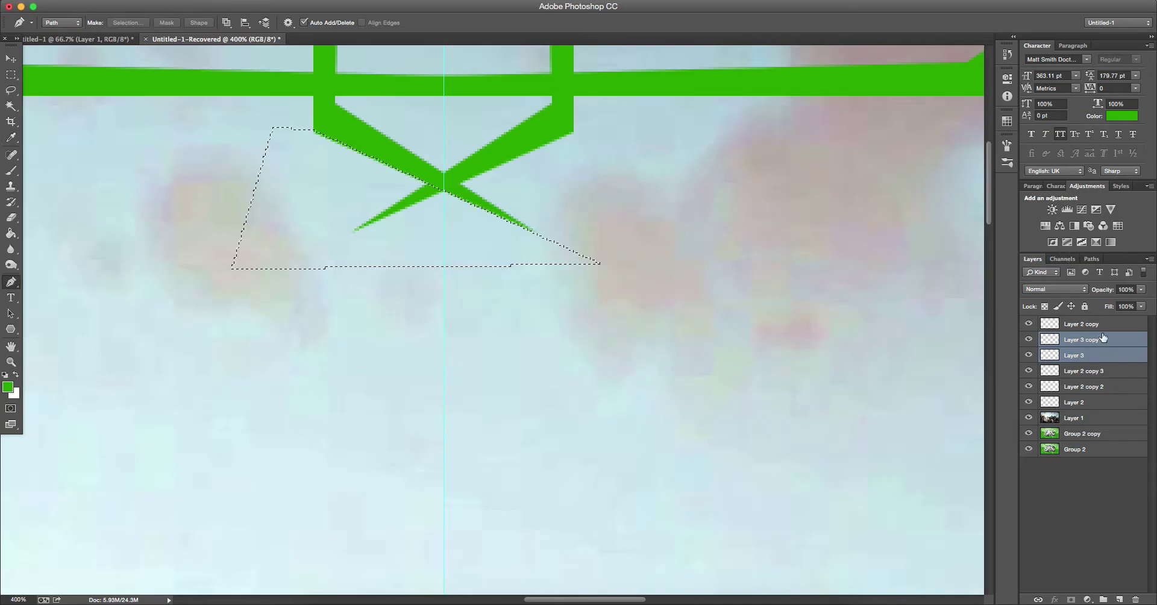
click(1122, 373)
click(1091, 344)
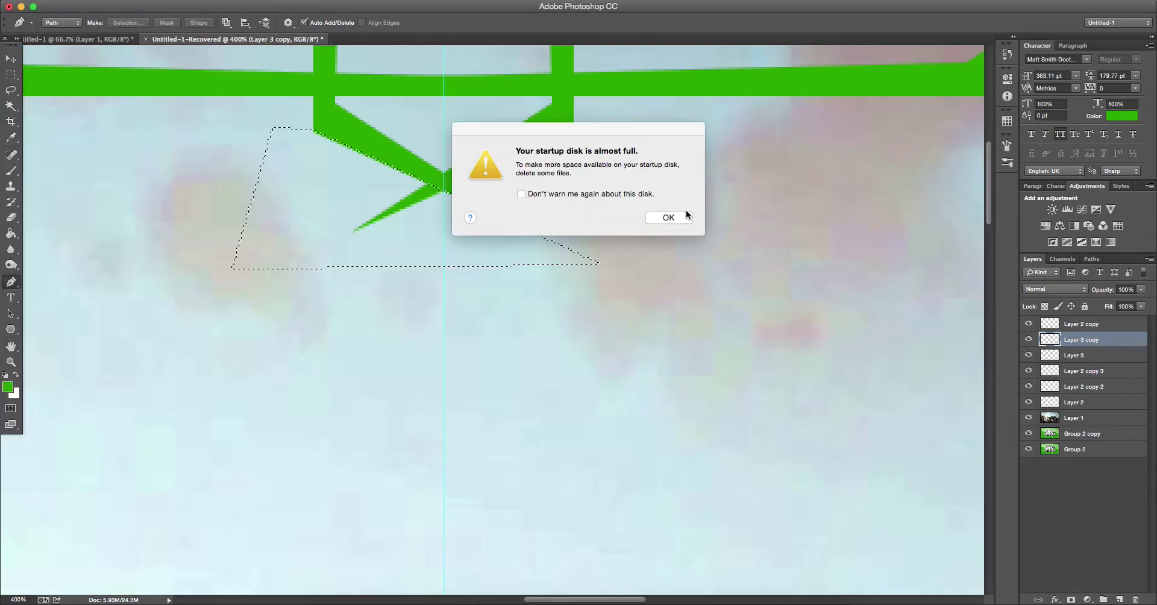
click(682, 218)
click(1101, 326)
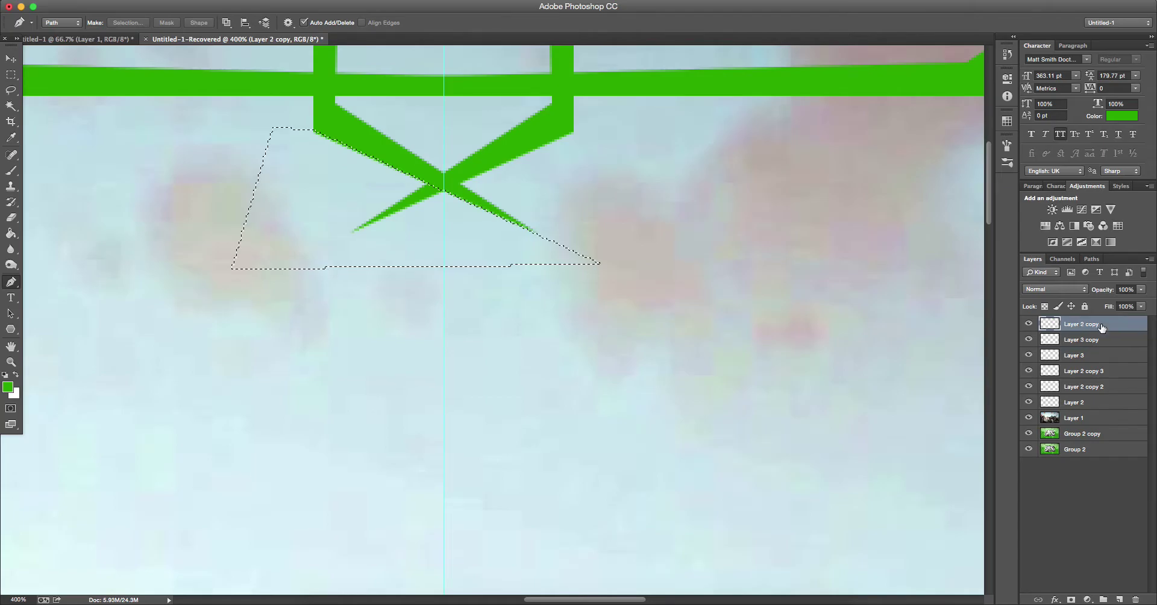
click(1104, 340)
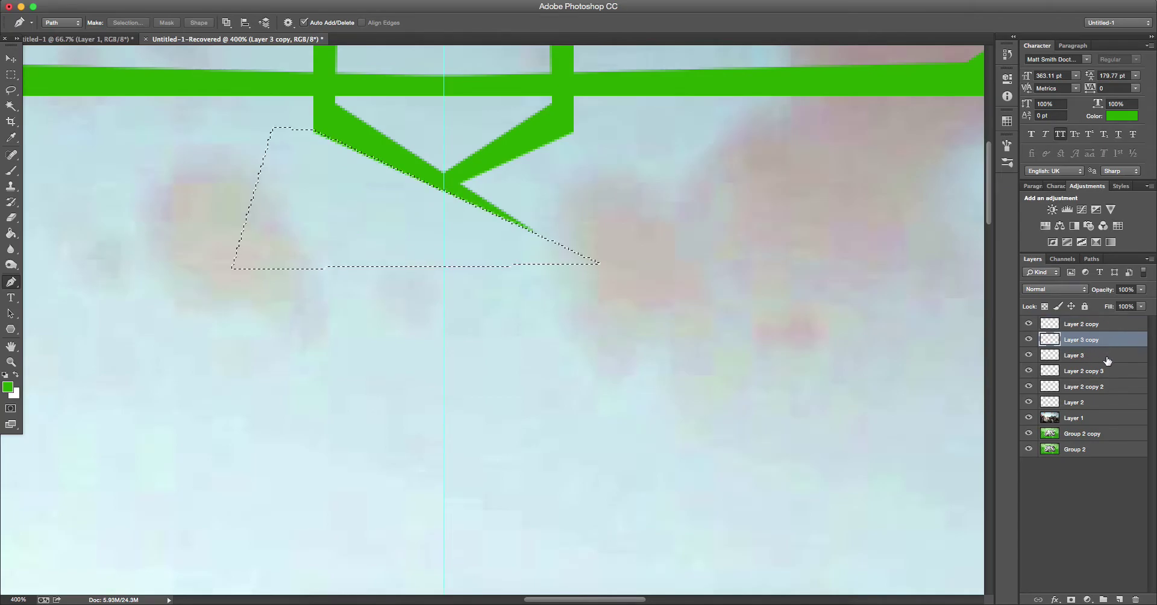
Step: Delete the tail of Layer 3 that extends right past the crossing point, using a 0 px feather Pen-path selection, and deselect
click(574, 134)
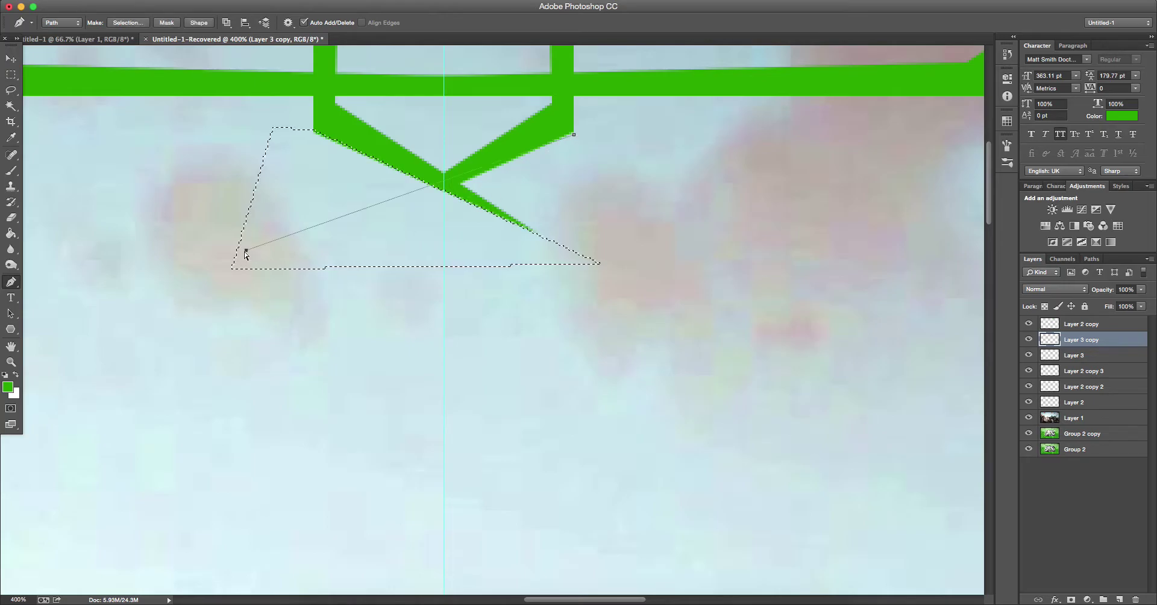
click(253, 329)
click(682, 368)
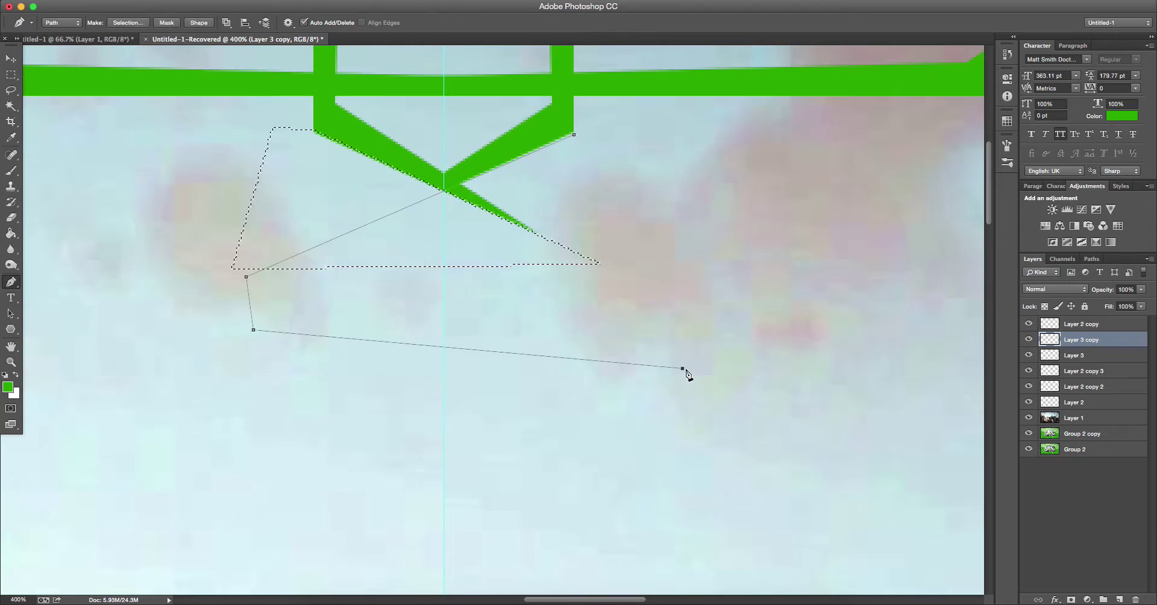
click(861, 294)
click(574, 134)
right_click(583, 190)
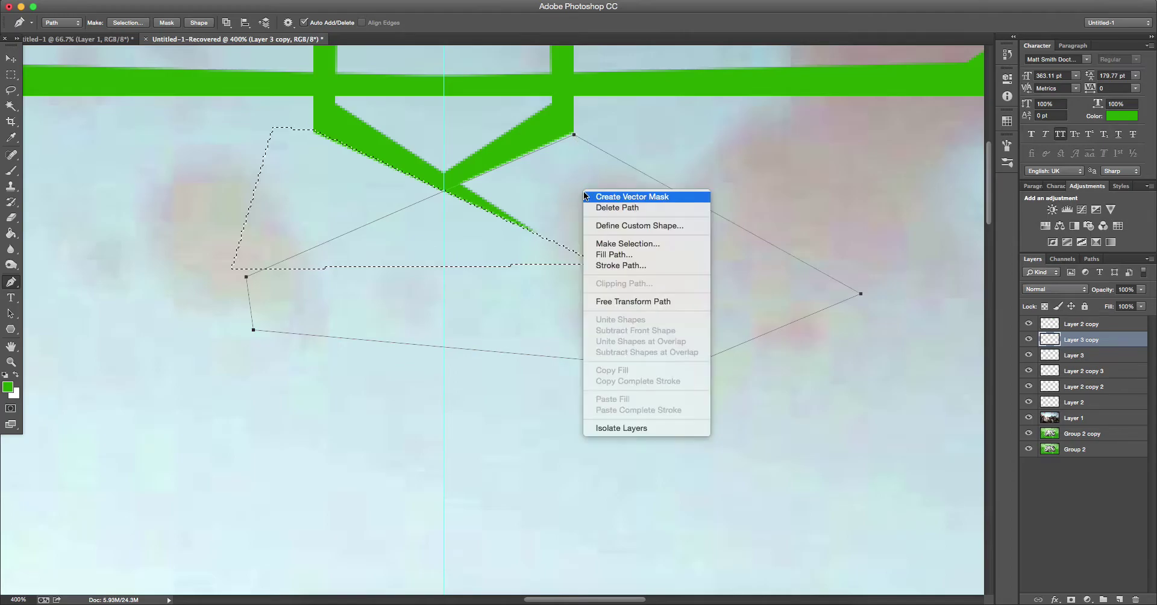
click(645, 245)
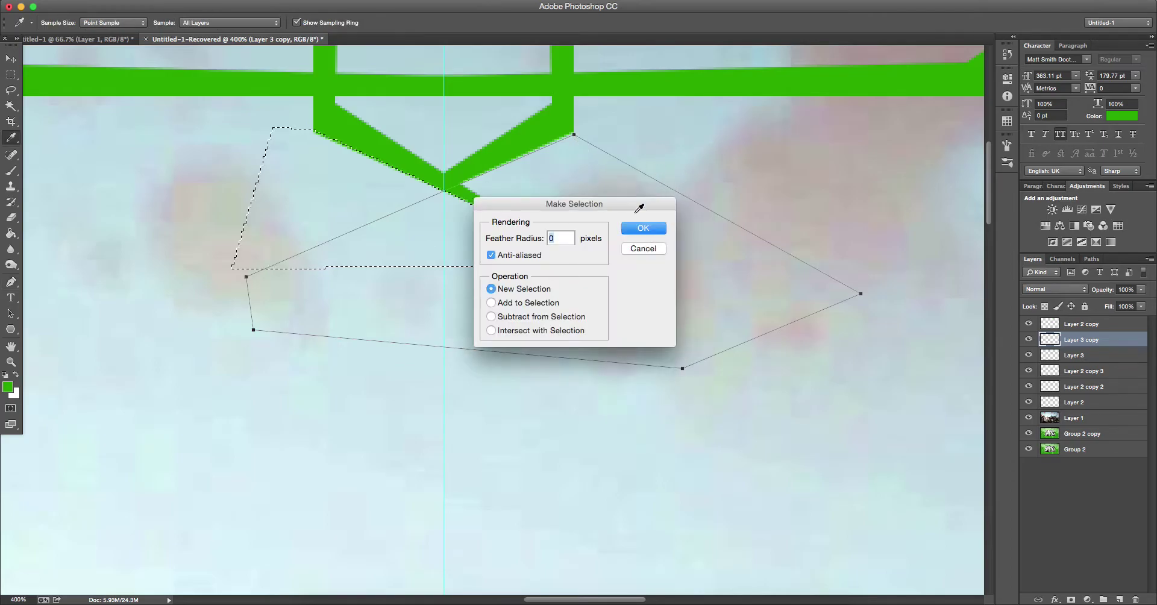
key(Return)
click(1085, 326)
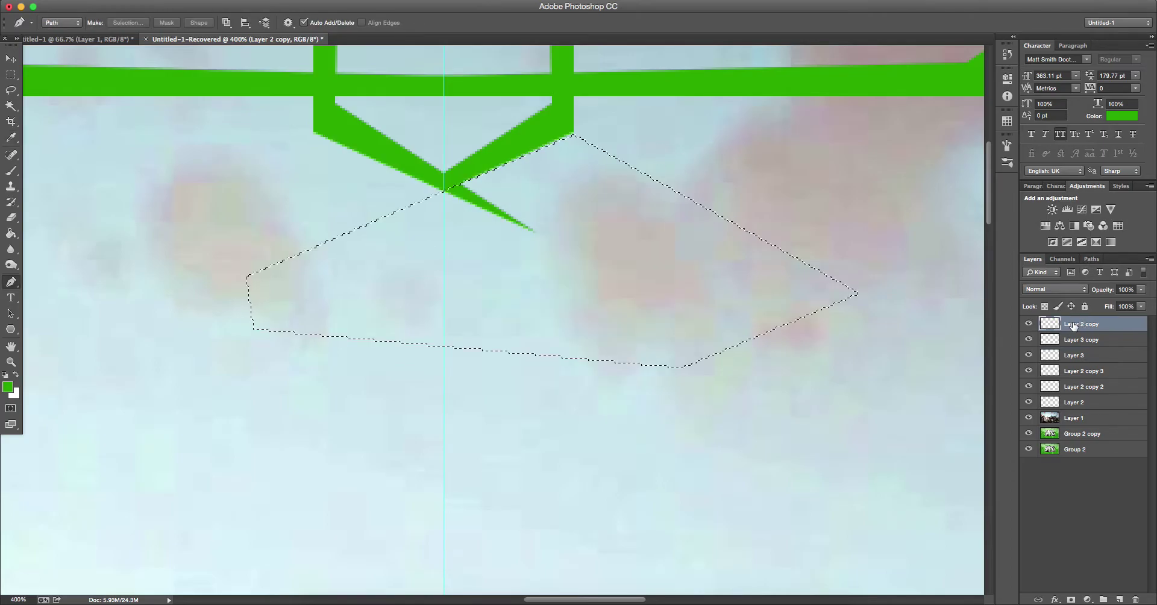
click(1088, 356)
key(Delete)
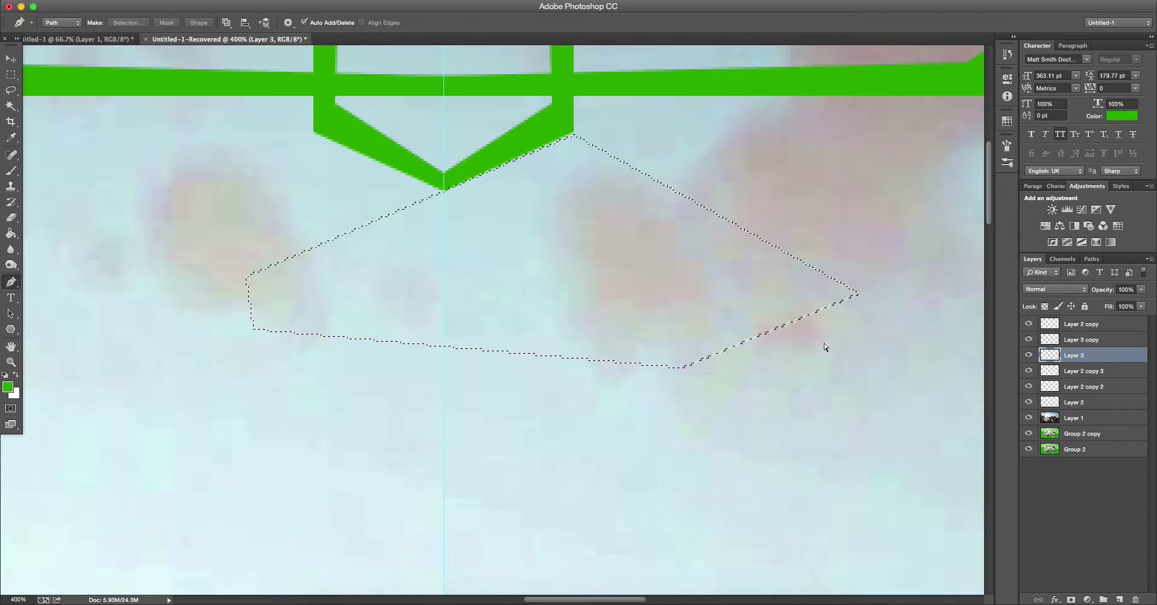
key(ctrl+d)
Step: Trace a closed Pen path along the middle of the green shield outline and past the canvas top, and convert it to a selection
scroll(561, 325, up, 5)
scroll(560, 325, left, 4)
click(410, 91)
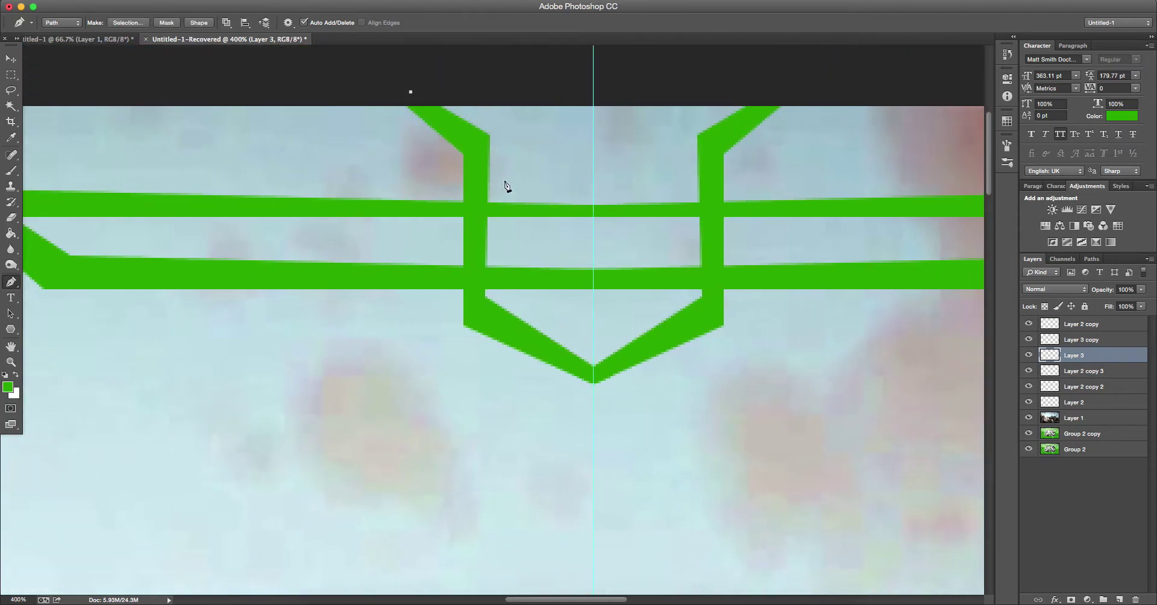
click(478, 314)
click(716, 311)
click(713, 143)
click(808, 84)
click(369, 70)
click(410, 91)
right_click(617, 126)
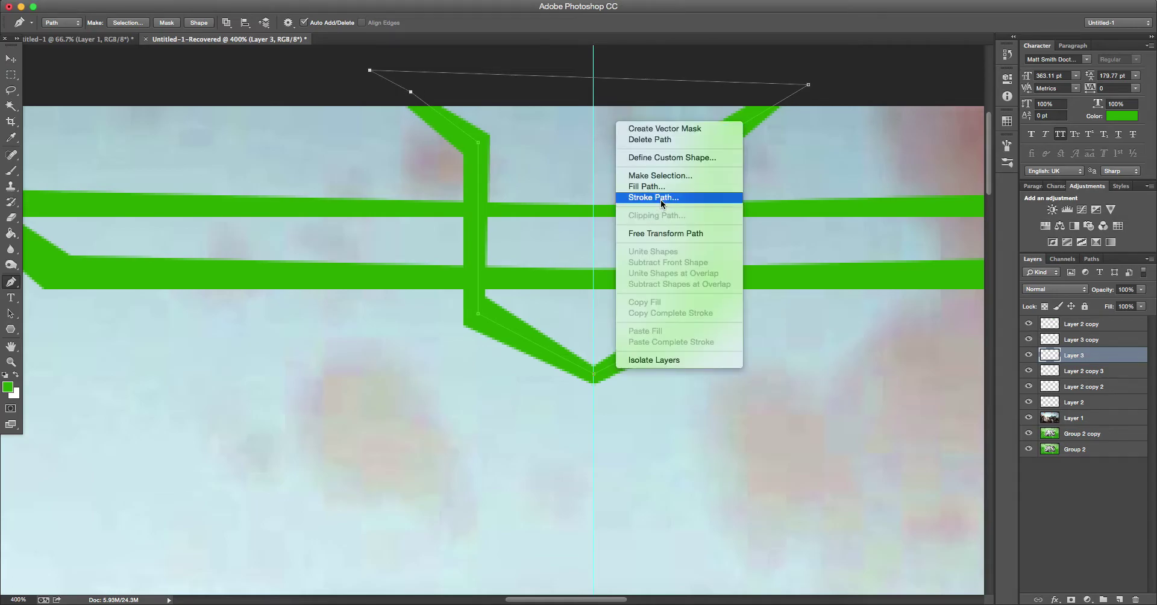
click(660, 176)
click(644, 228)
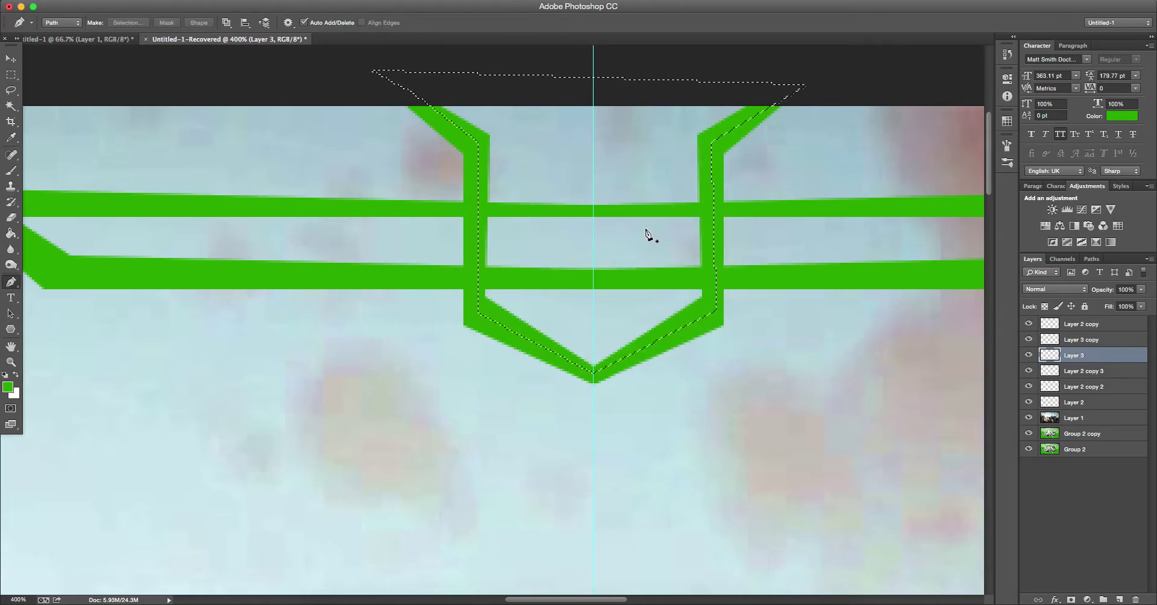
Step: Add a new layer directly above Layer 1 and get the Paint Bucket ready for filling the shield selection
click(1098, 407)
click(1101, 417)
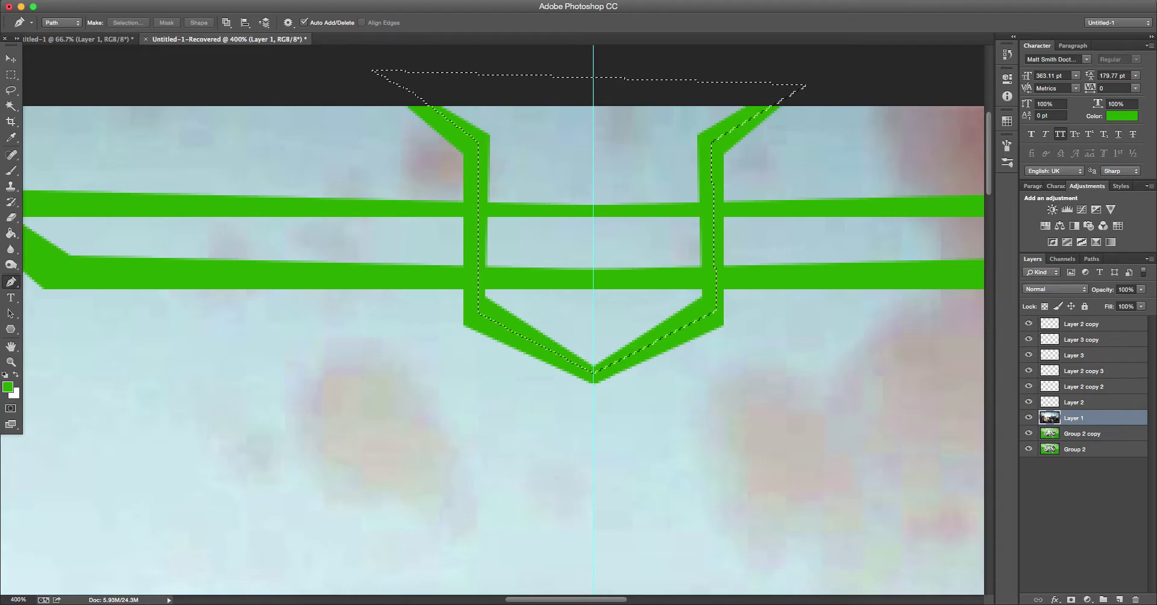
click(1119, 599)
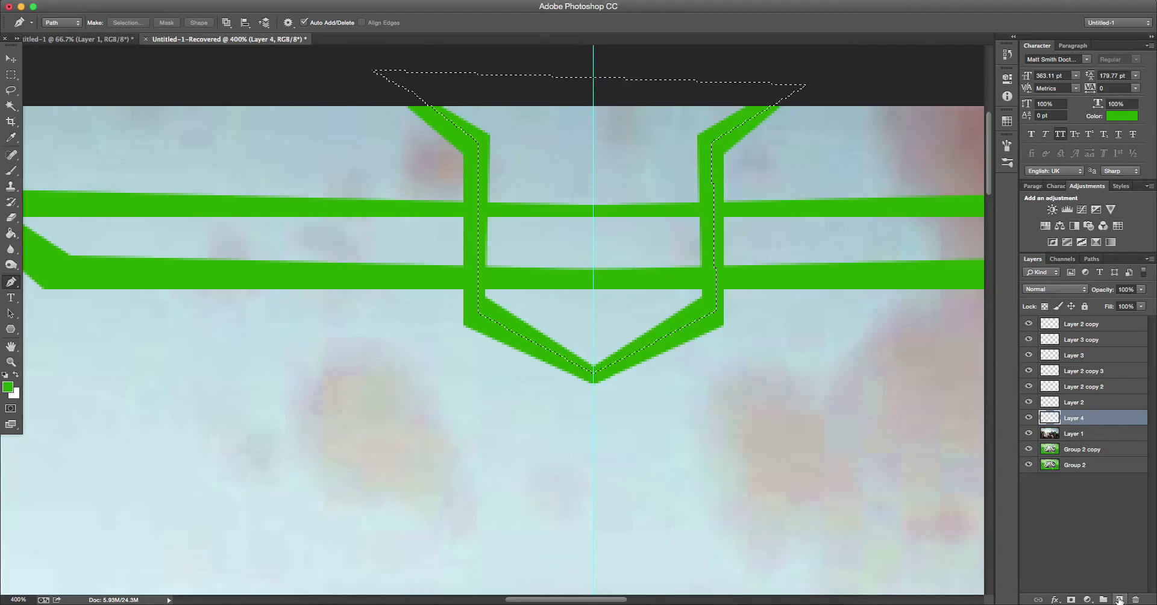
click(11, 232)
Step: Try filling the shield selection with white after setting the background colour to #4f4f4f, and undo the fill
key(d)
key(x)
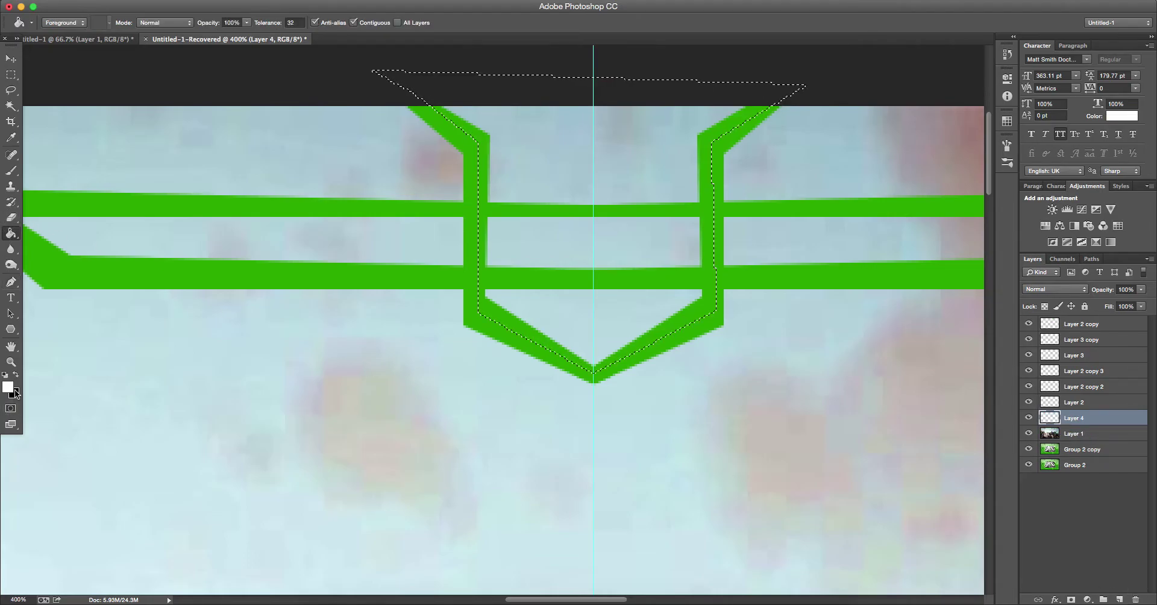
click(14, 392)
drag(676, 493, 512, 497)
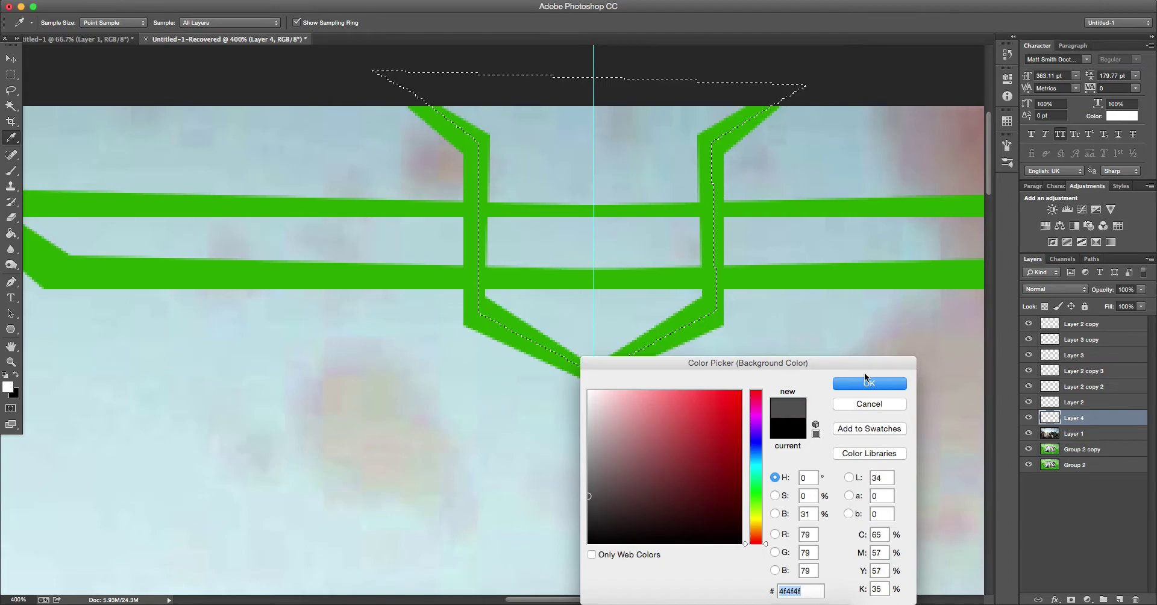
click(847, 385)
click(584, 232)
key(super+z)
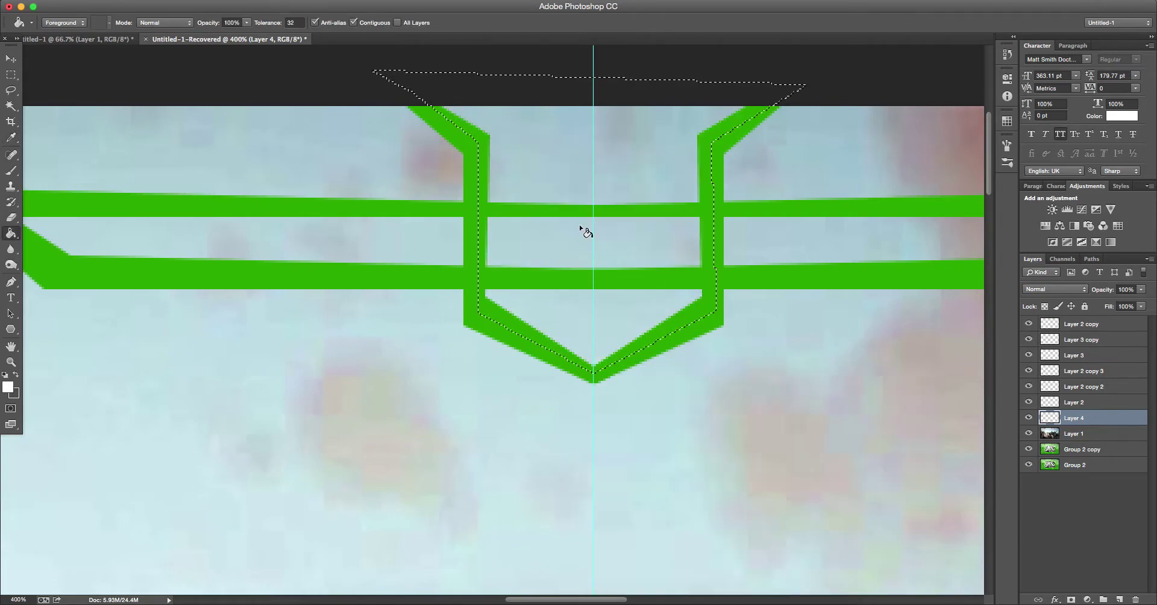
Step: Set the foreground colour to a very dark grey, fill the shield selection on Layer 4 with it and deselect
key(x)
click(8, 387)
mouse_move(586, 410)
mouse_down()
mouse_move(594, 478)
mouse_move(535, 525)
mouse_up()
click(847, 383)
click(645, 266)
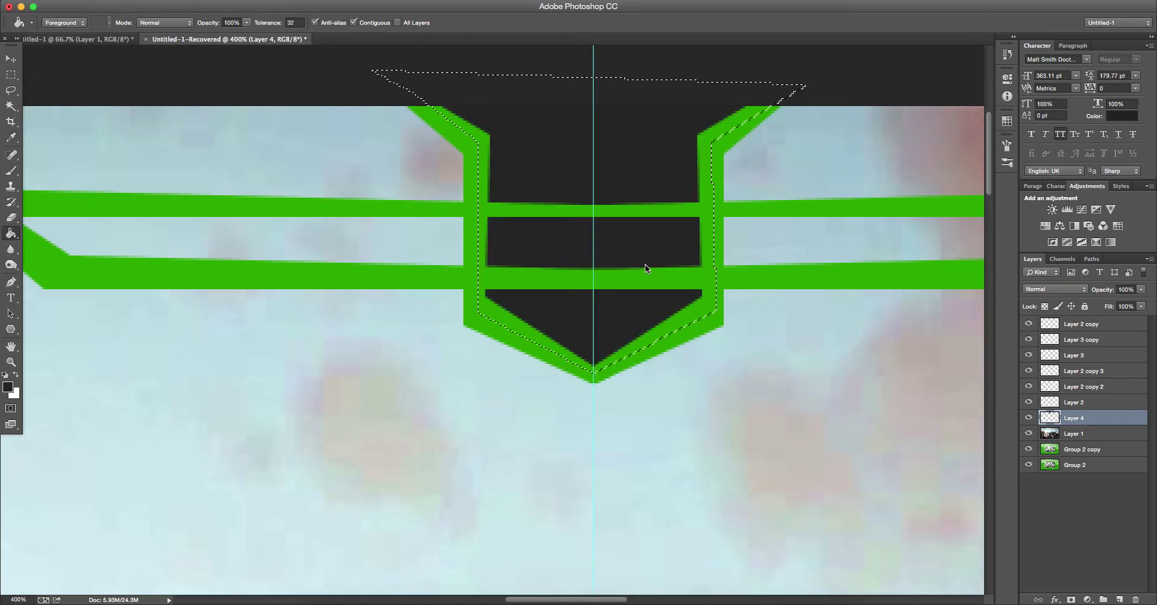
key(ctrl+d)
Step: Move Layer 4 up in the layer order to sit directly below Layer 3, above Layer 2 copy 3
scroll(625, 268, left, 5)
scroll(624, 265, up, 3)
scroll(623, 265, right, 3)
scroll(625, 268, left, 3)
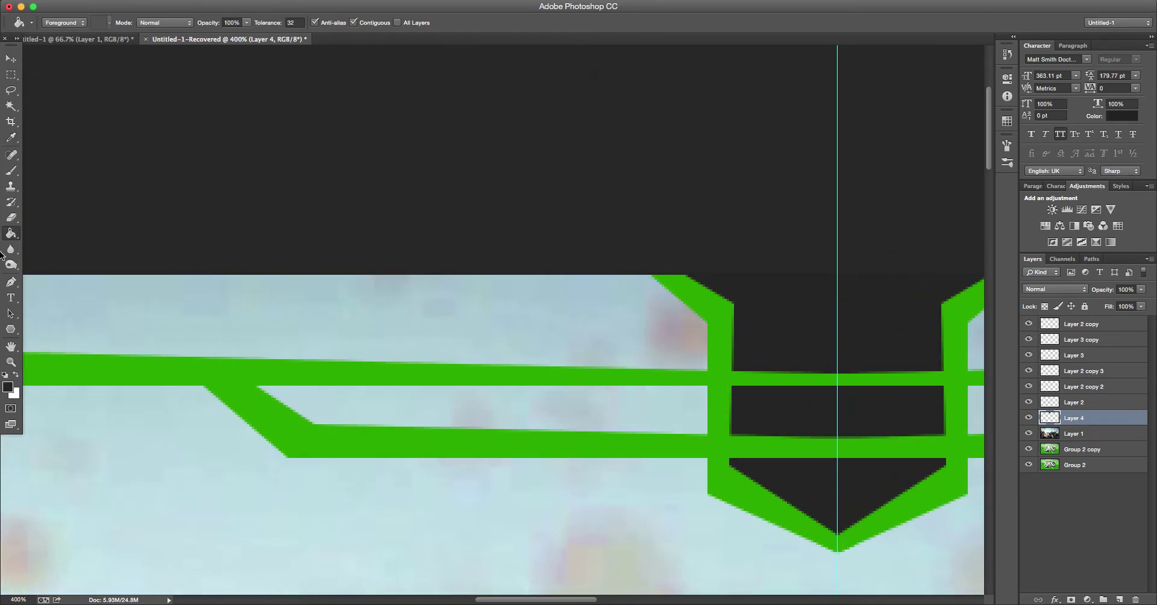
drag(1091, 419, 1083, 373)
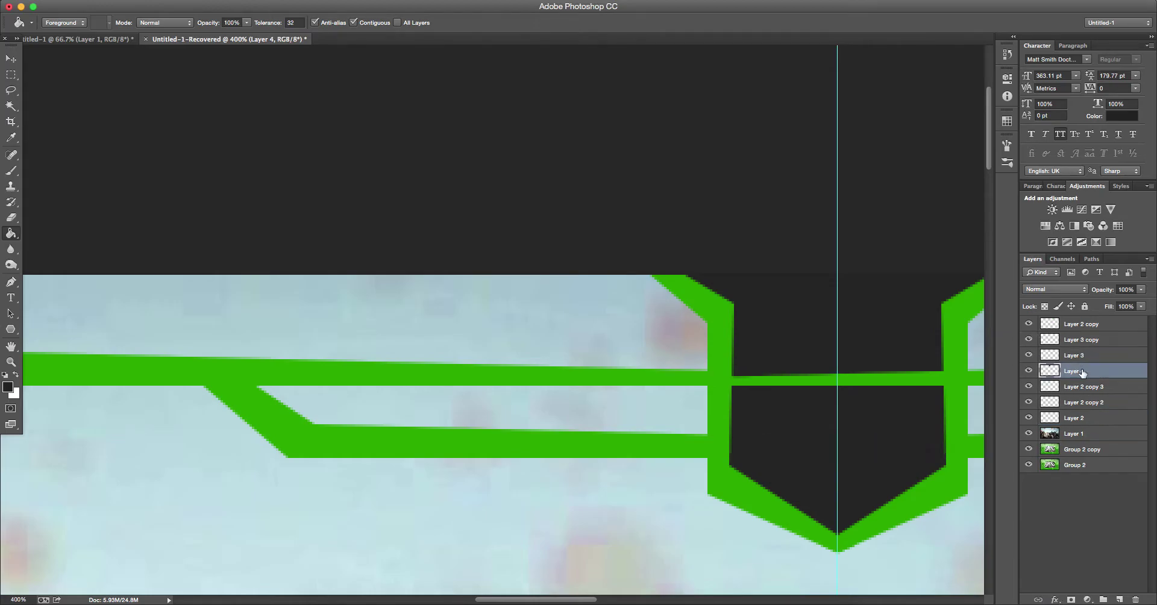
Step: Move Layer 2 copy down in the layer order to sit directly below Layer 4, above Layer 2 copy 3
scroll(883, 360, right, 3)
click(1135, 340)
click(1121, 329)
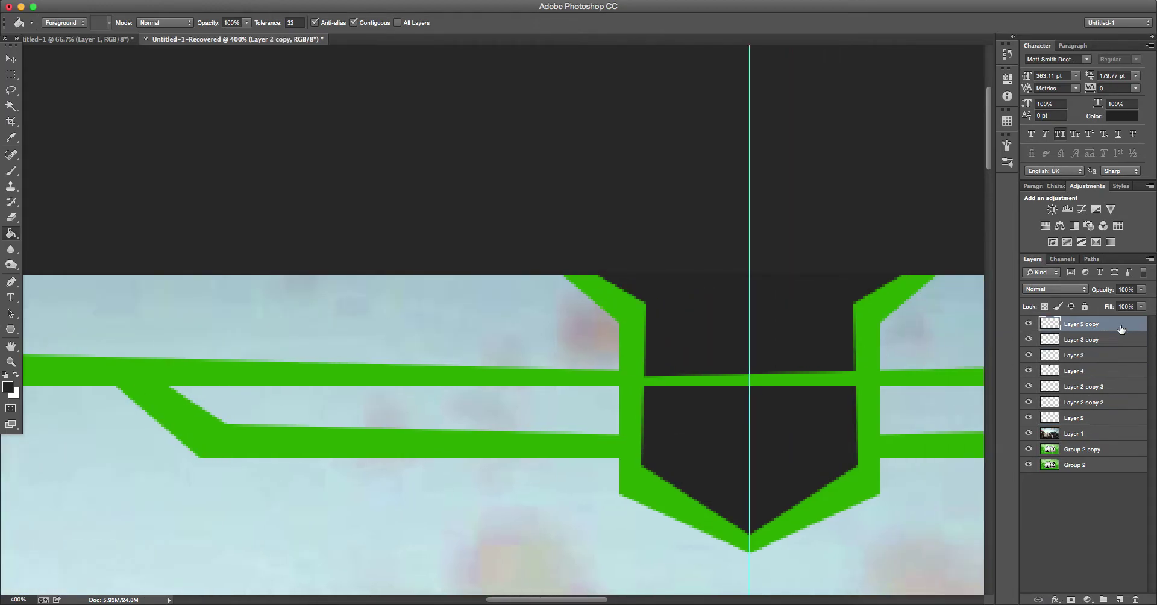
drag(1125, 326, 1127, 379)
Step: Inspect the dark shield and the green bars on both sides of the vertical guide
scroll(757, 334, right, 6)
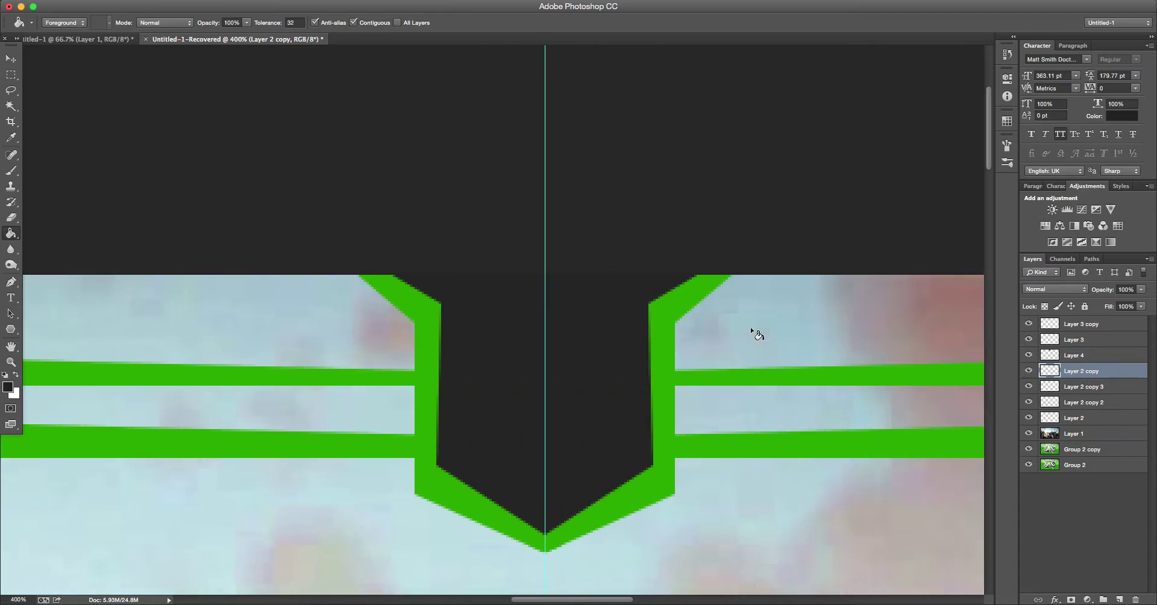
scroll(754, 332, left, 9)
scroll(747, 328, right, 2)
scroll(747, 329, left, 1)
scroll(750, 327, right, 10)
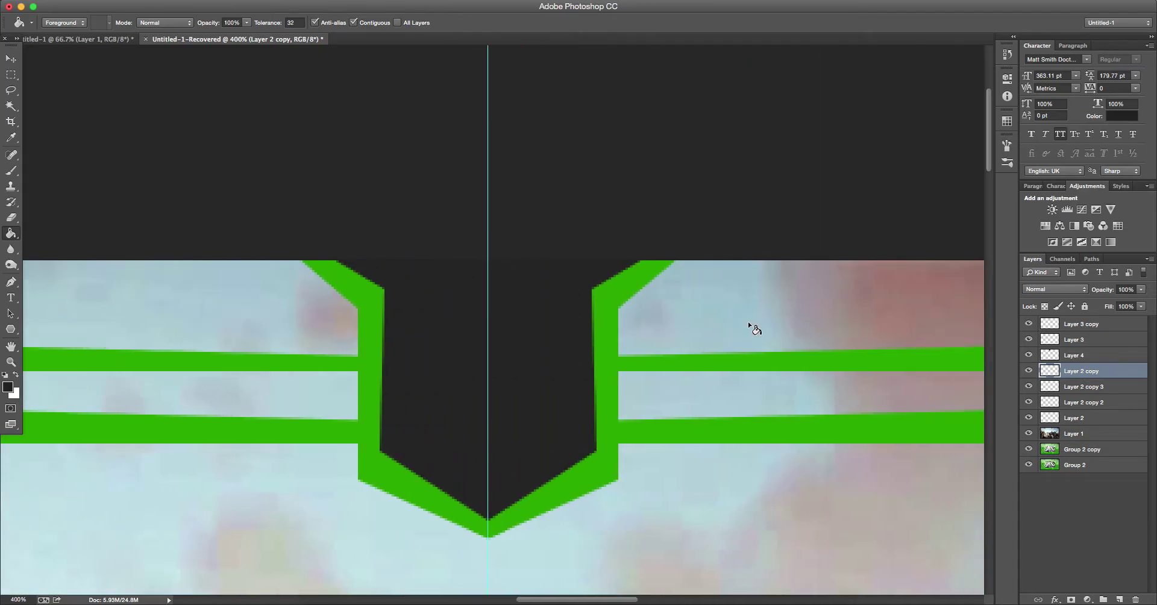
scroll(749, 324, right, 5)
key(super+minus)
key(super+minus)
key(super+minus)
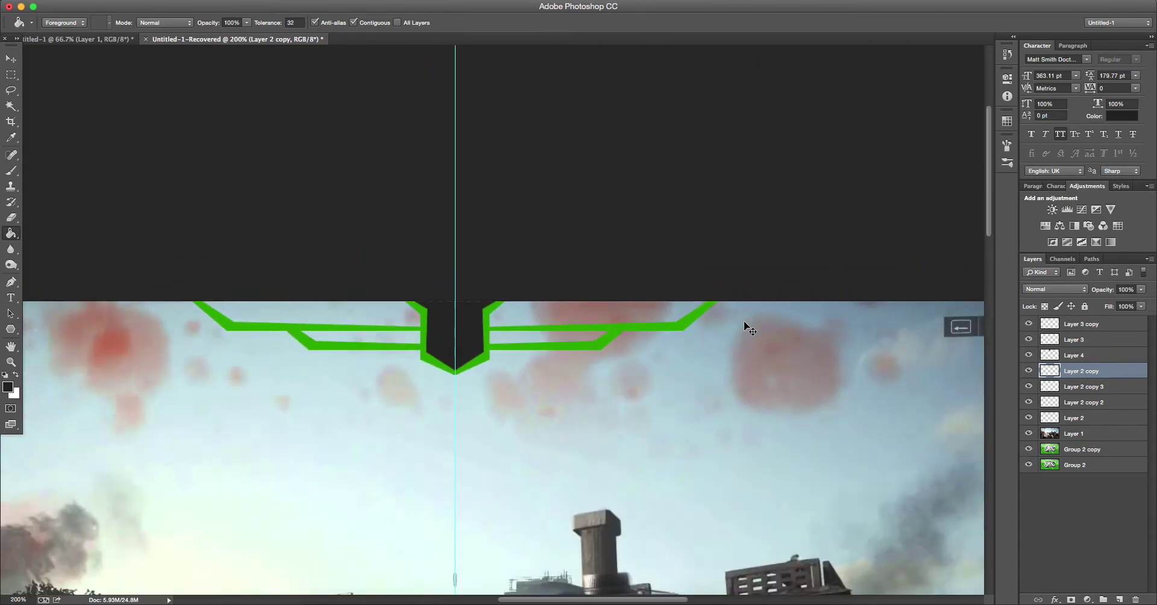
Step: Outline the area above the upper-left green bar with a closed Pen path and convert it to a new selection with 0-pixel feather
scroll(745, 323, up, 3)
scroll(744, 324, left, 8)
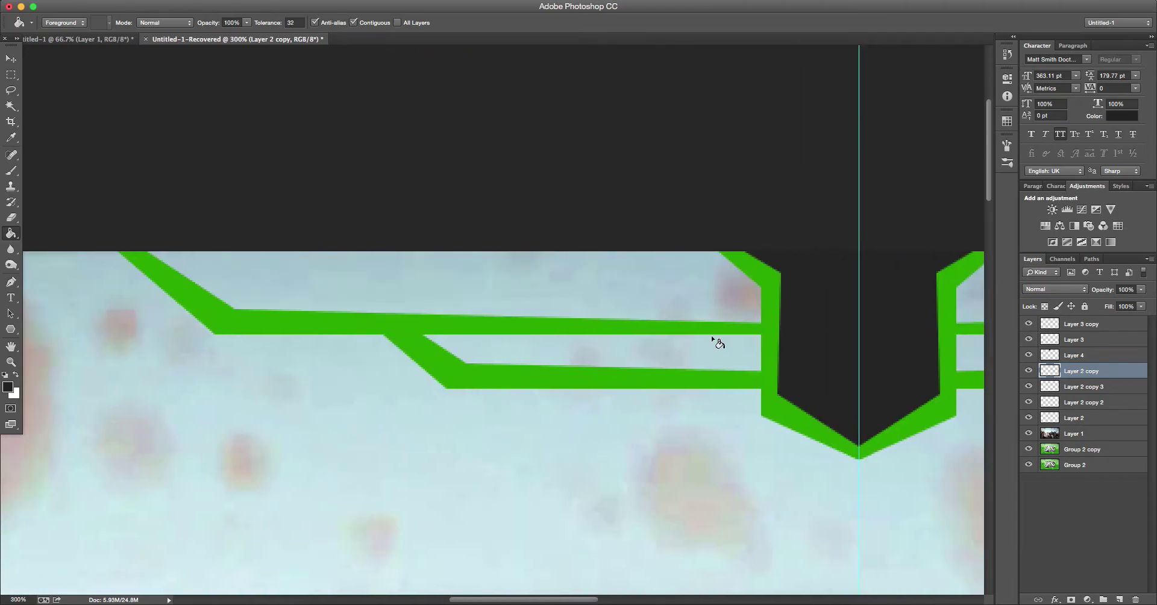
click(12, 282)
click(120, 235)
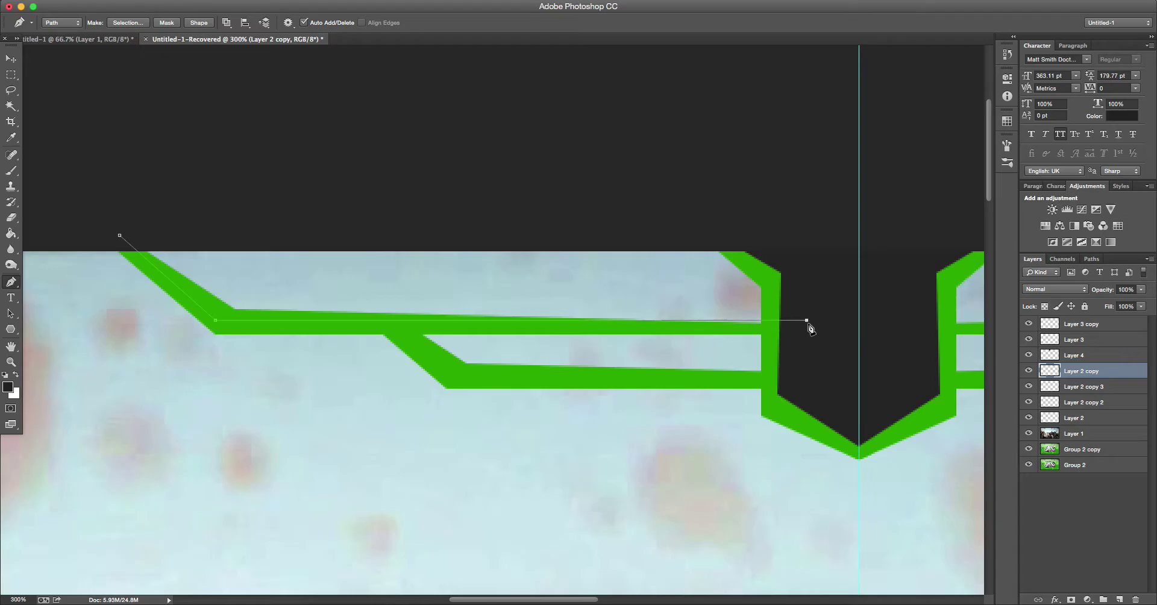
shift+click(802, 175)
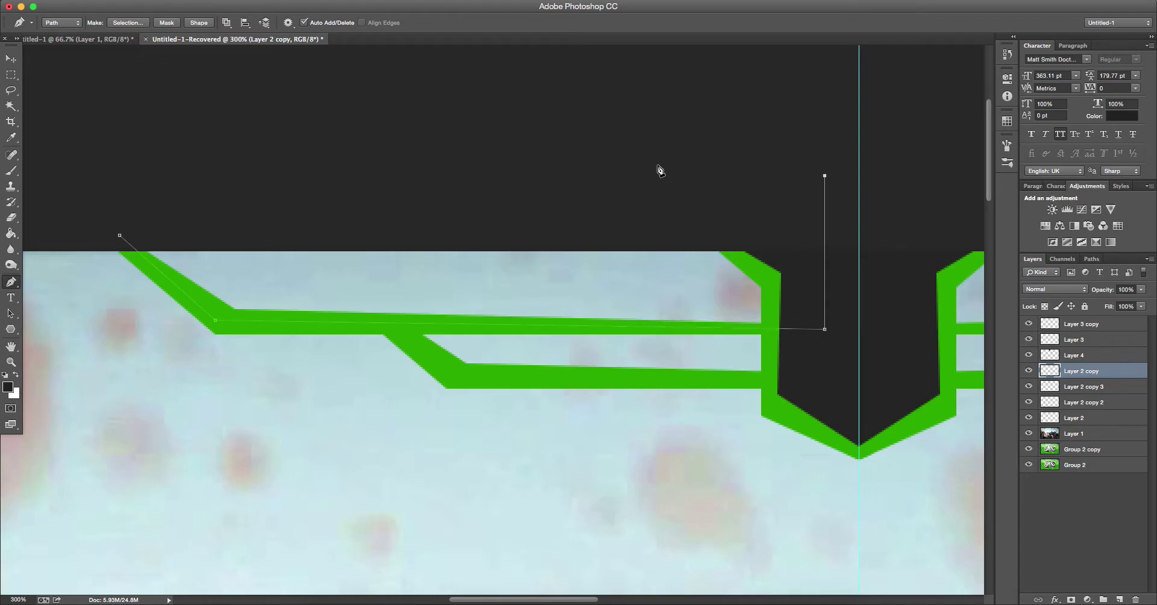
click(223, 296)
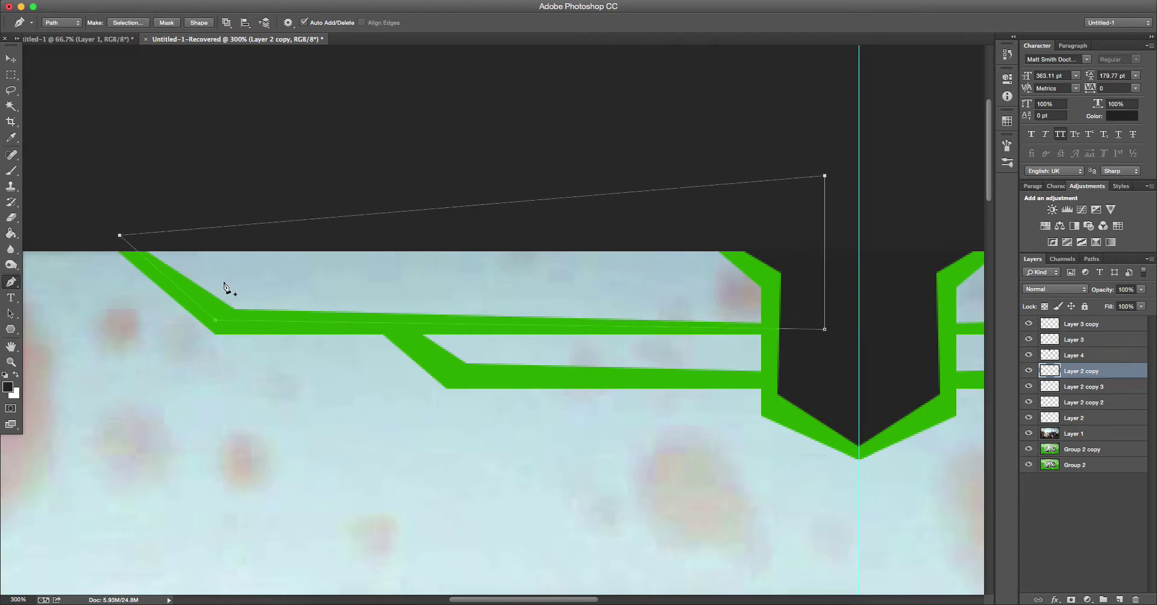
right_click(225, 286)
click(311, 331)
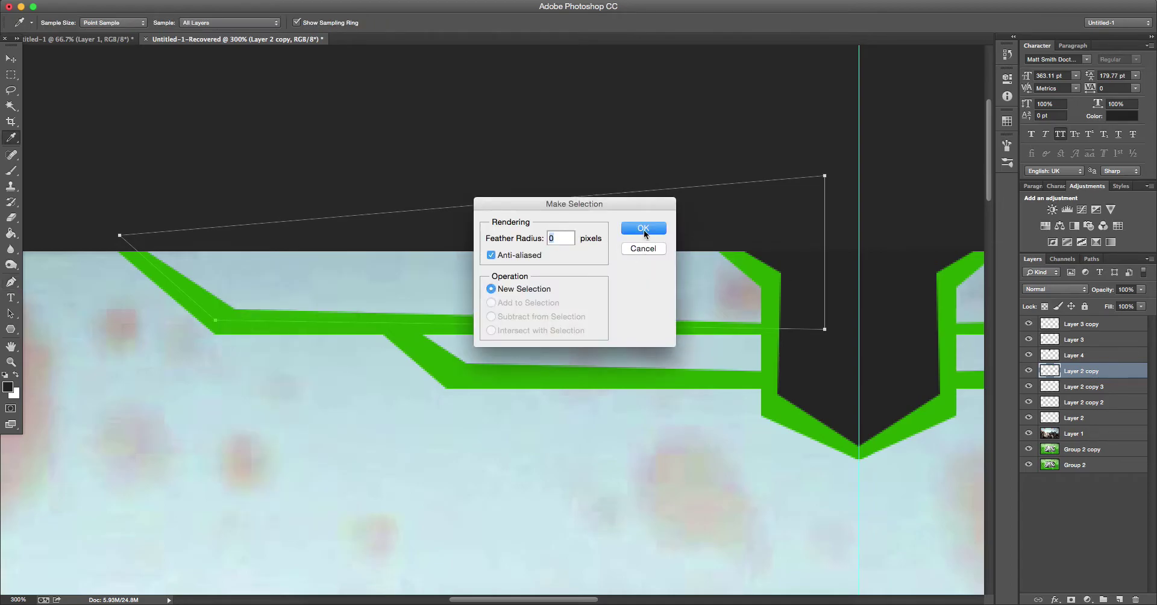
click(644, 229)
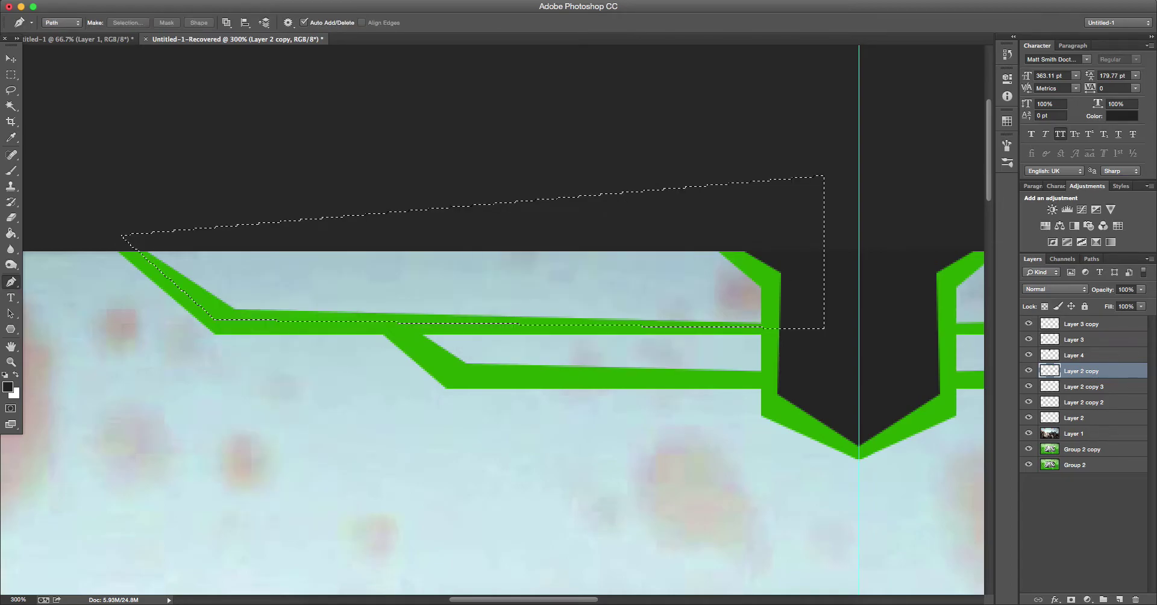
Step: Add a new layer directly above Layer 1, fill the selection on it with the very dark grey foreground colour and deselect
click(1117, 600)
drag(1084, 379, 1090, 441)
key(g)
scroll(331, 284, down, 1)
scroll(333, 283, right, 5)
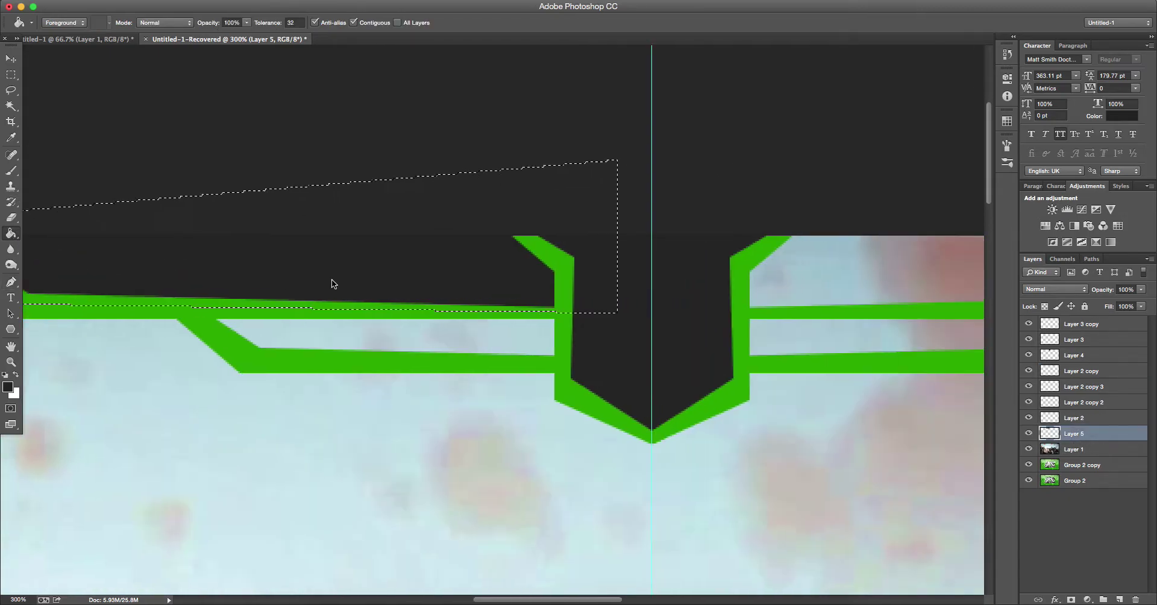
scroll(332, 280, right, 3)
key(super+d)
Step: Draw a closed Pen path around the gap between the two left green bars, following the centre of the lower bar
scroll(332, 286, left, 6)
click(17, 281)
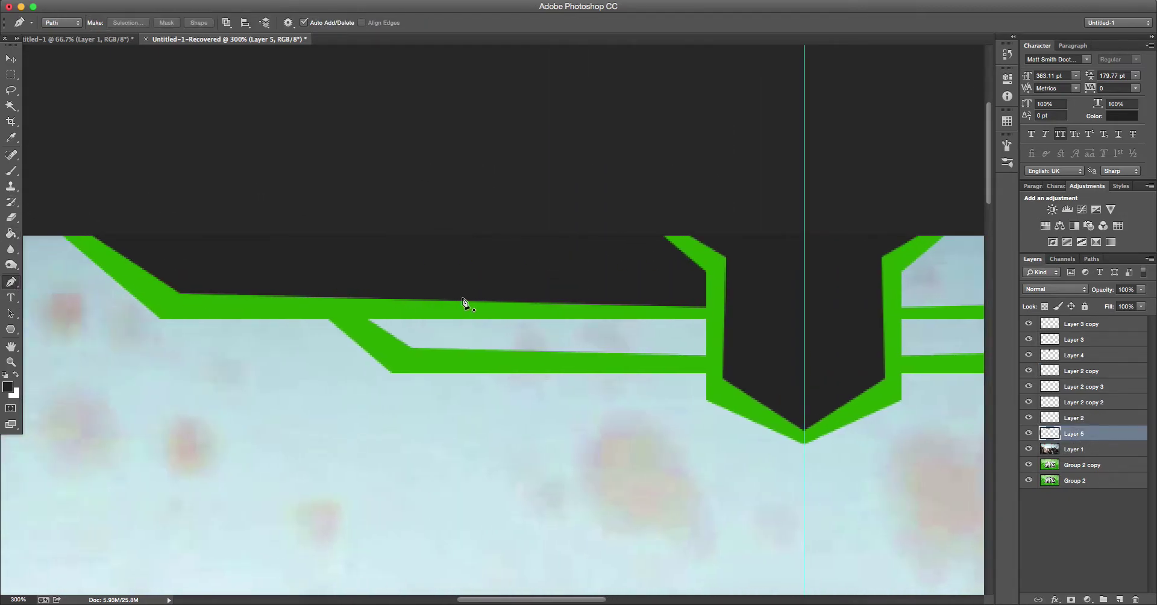
click(335, 308)
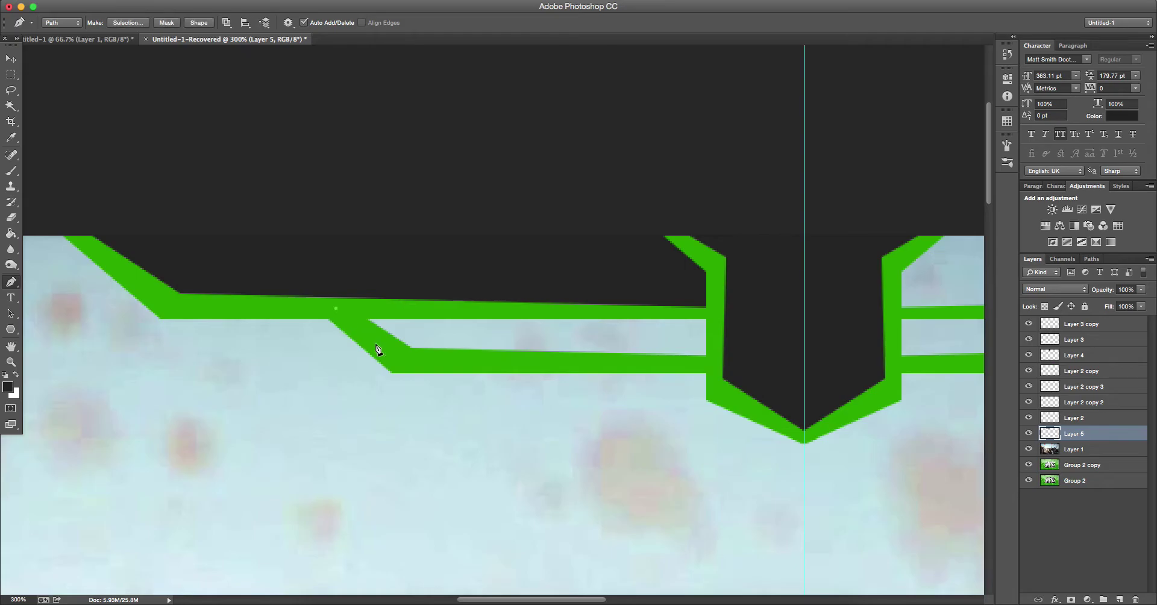
shift+click(764, 370)
click(336, 309)
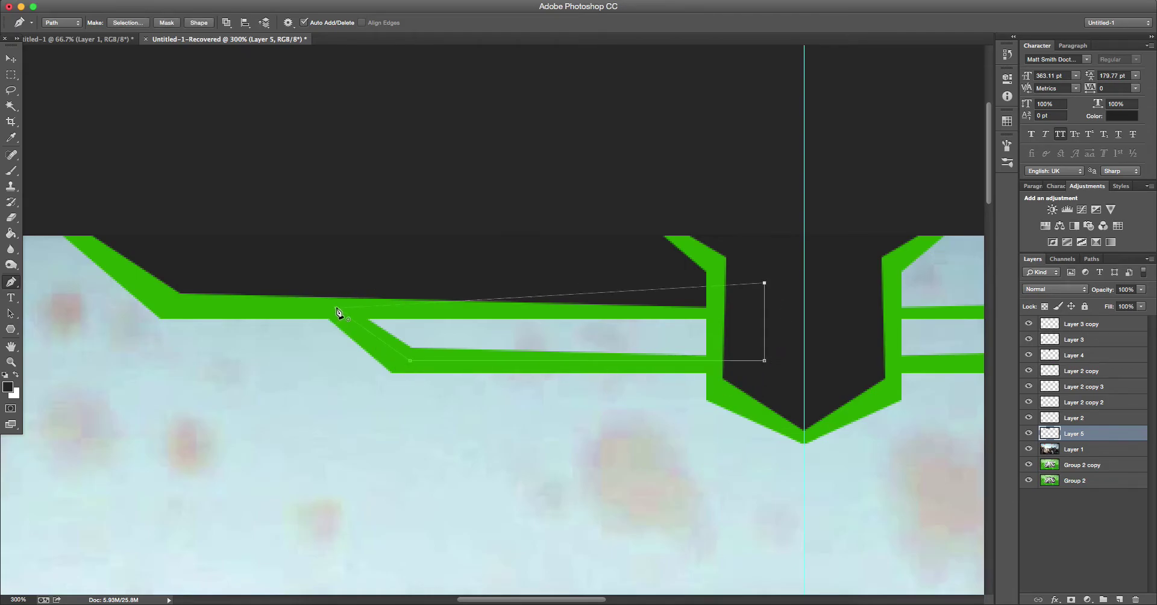
Step: Turn the path around the left gap into a selection, fill it with very dark grey on Layer 5 and deselect
right_click(491, 336)
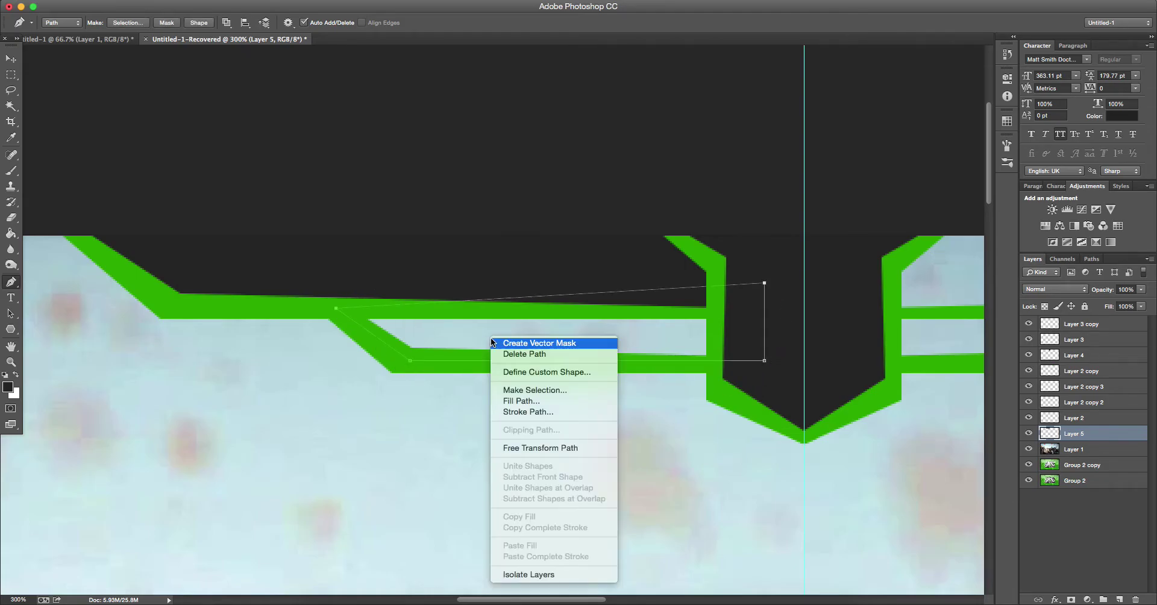
click(555, 391)
click(641, 230)
key(g)
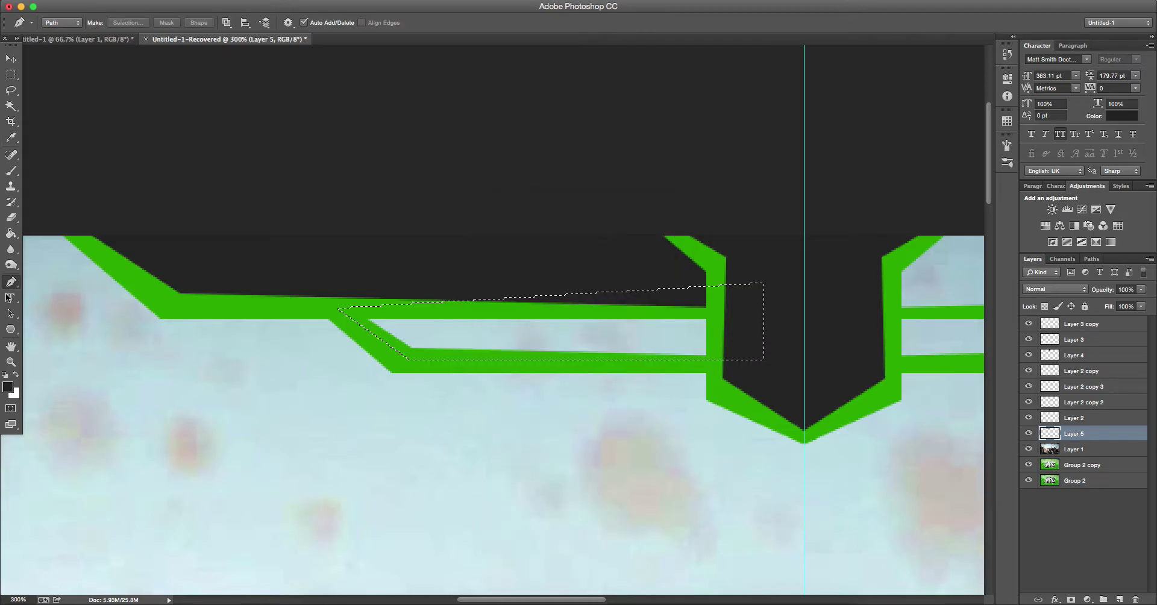
click(510, 341)
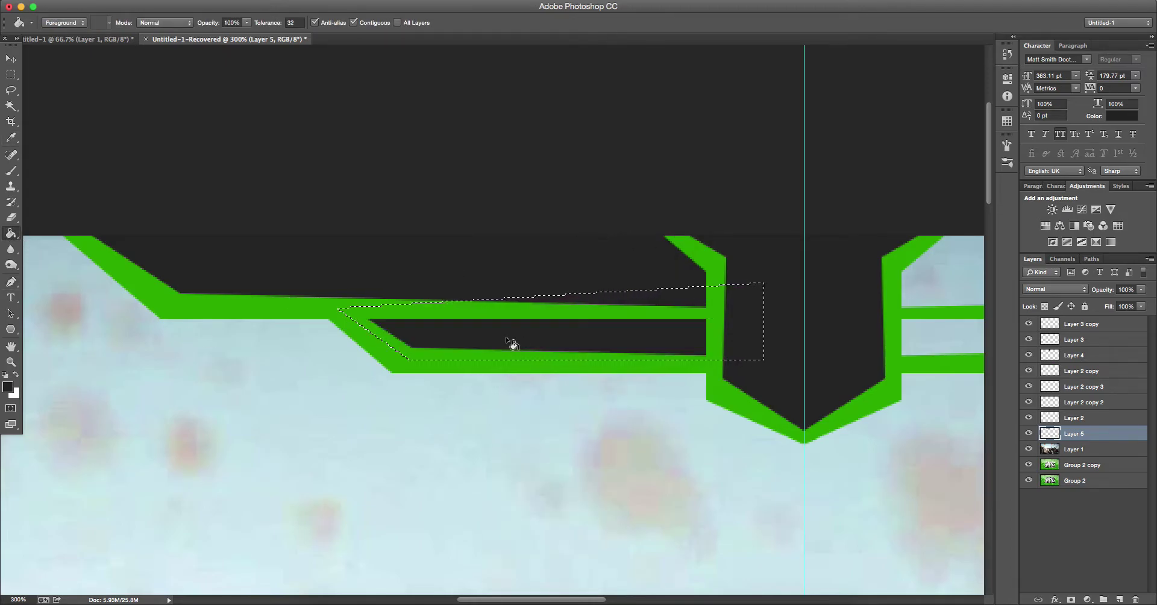
key(super+d)
Step: Draw one closed Pen path along the right green bars, enclosing the lower gap and the area above the upper bar
scroll(666, 371, right, 5)
scroll(666, 370, right, 3)
scroll(666, 368, left, 5)
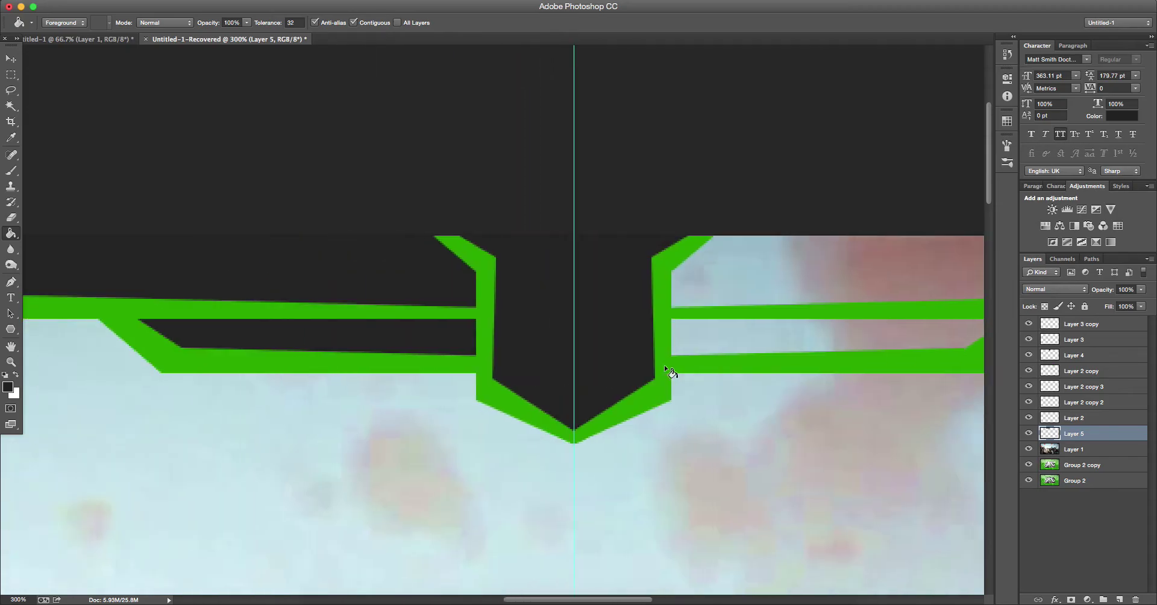
click(11, 281)
scroll(52, 289, right, 10)
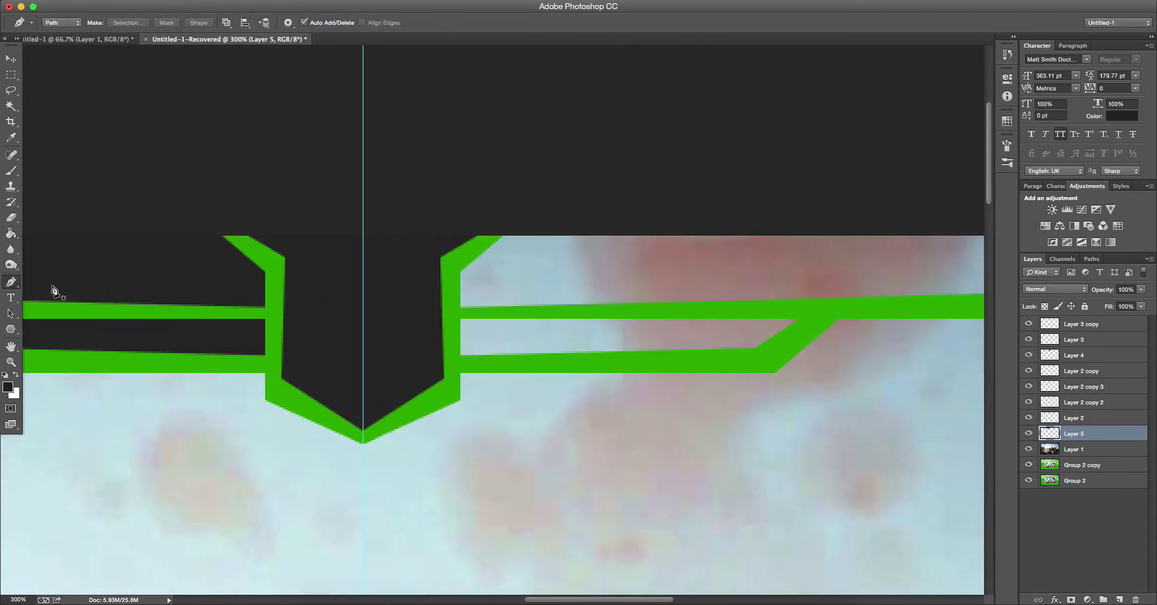
click(373, 363)
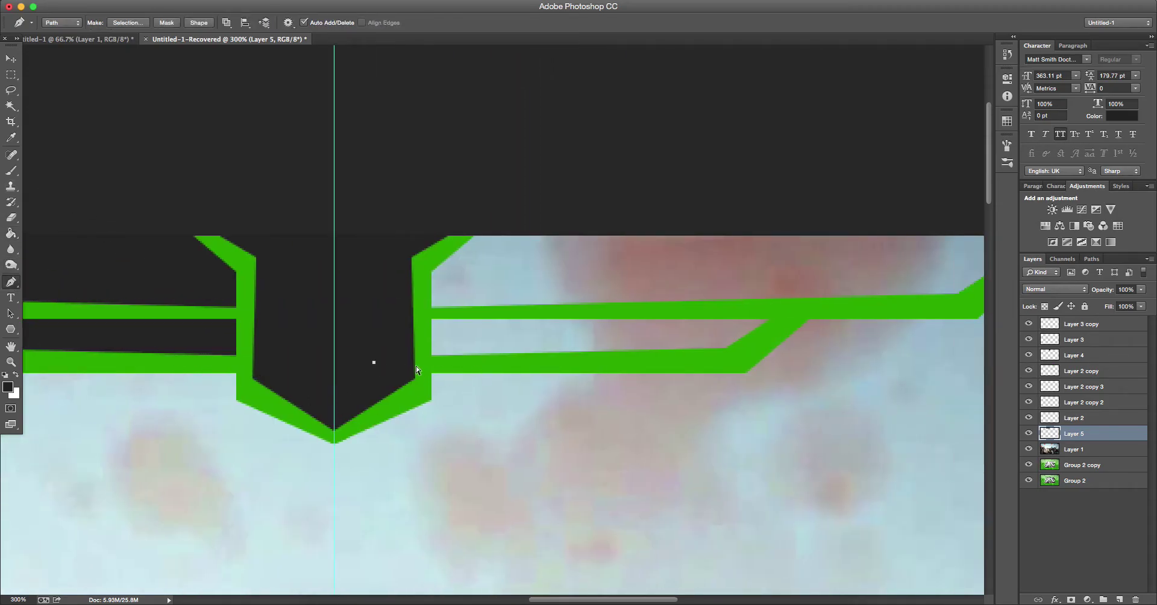
key(super+z)
click(397, 369)
shift+click(736, 361)
click(811, 306)
scroll(808, 310, right, 5)
click(767, 306)
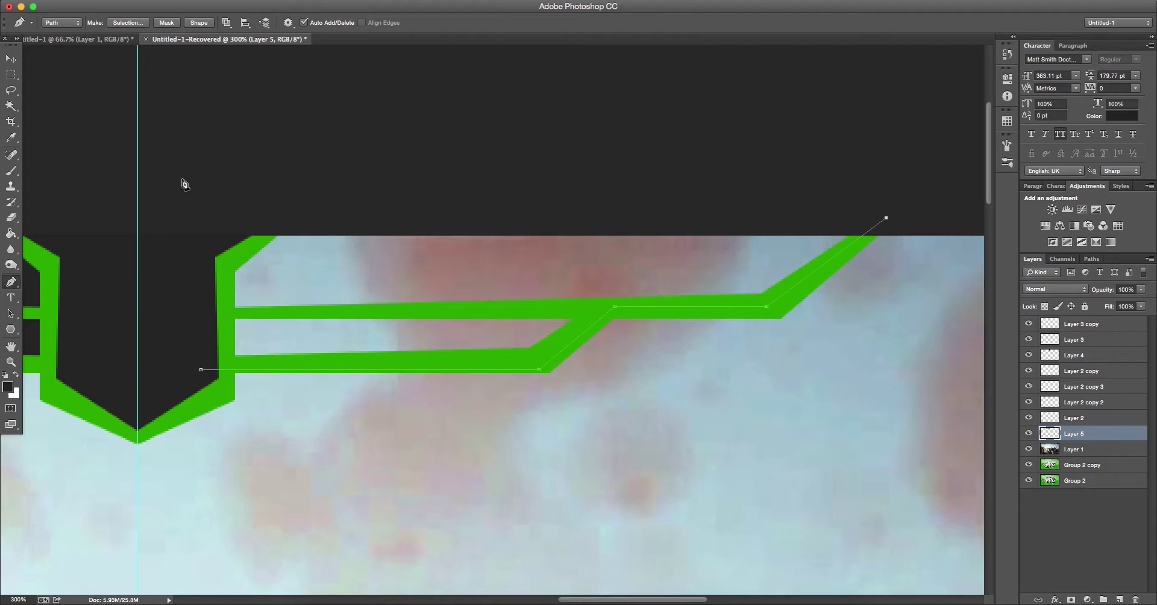
shift+click(172, 184)
click(201, 370)
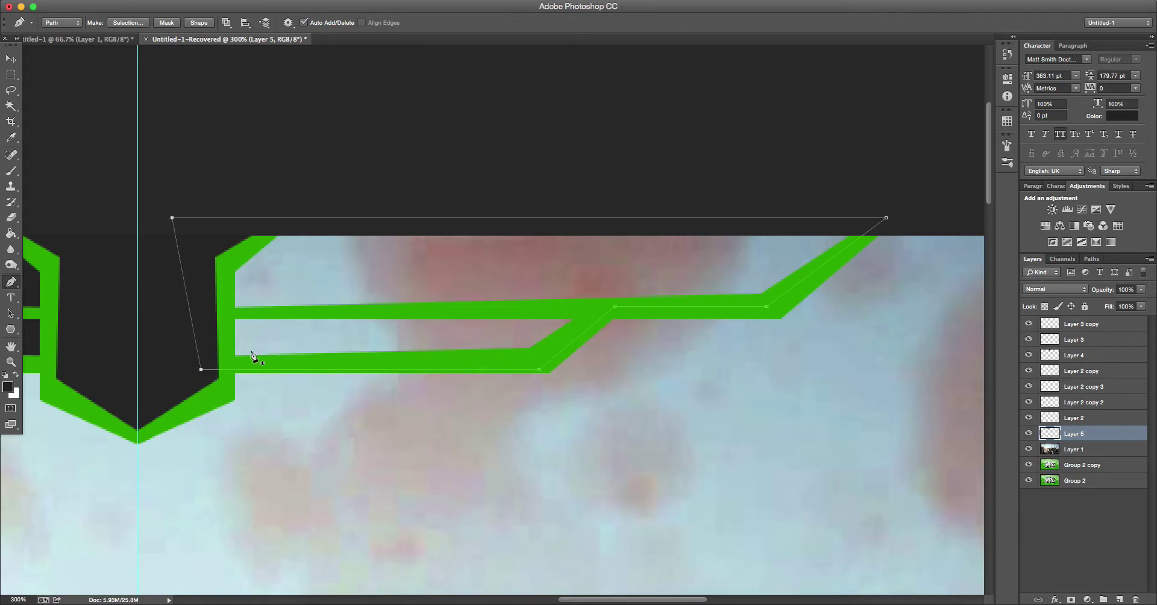
Step: Convert the right-side path to a selection with 0-pixel feather, fill it with very dark grey on Layer 5 and deselect
right_click(359, 330)
click(451, 384)
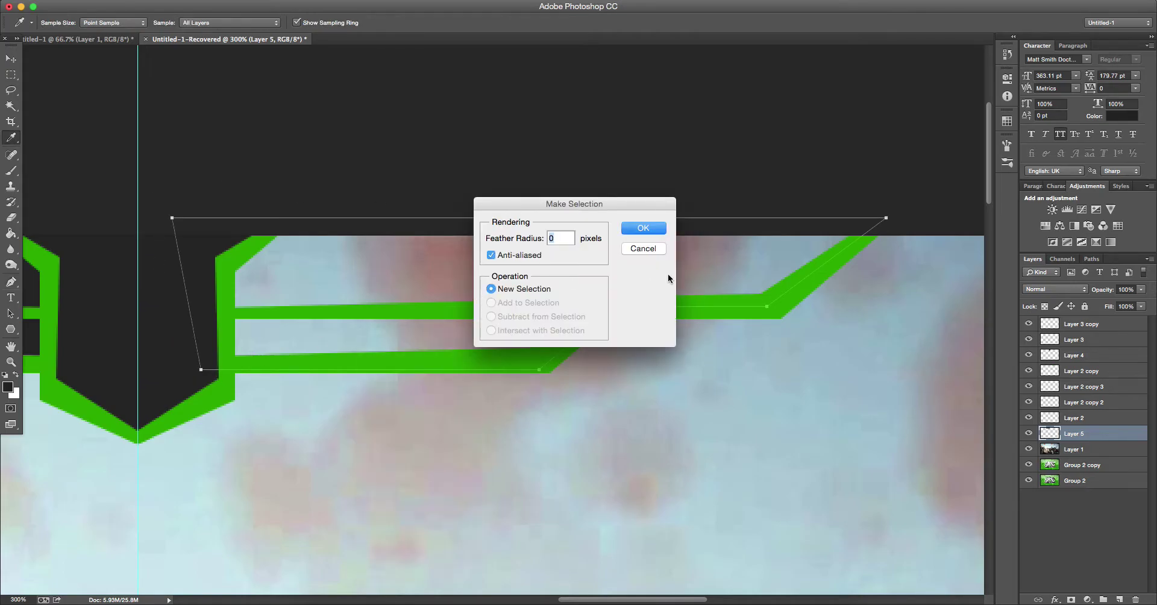
click(643, 228)
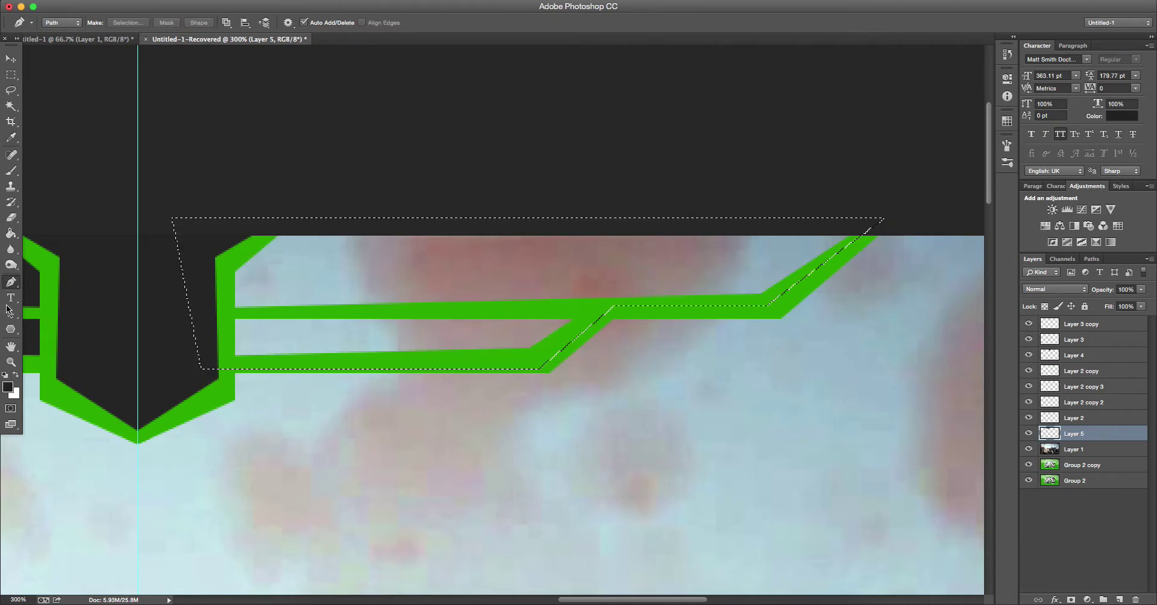
key(g)
click(307, 297)
key(super+d)
scroll(302, 304, left, 5)
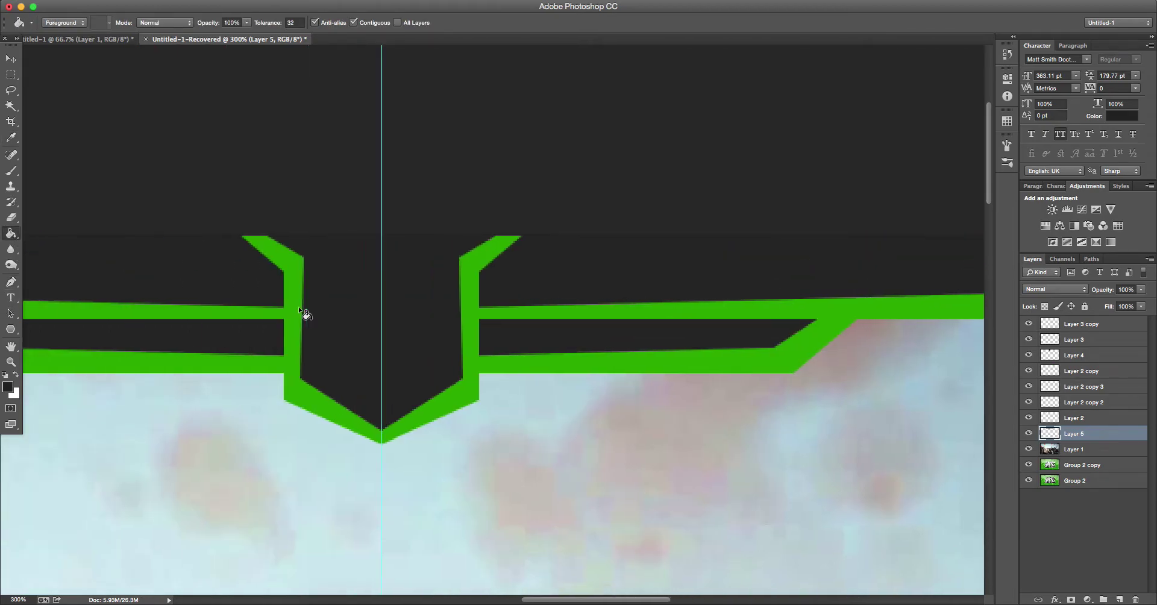
Step: Group all the overlay layers from Layer 3 copy down to Layer 5
key(super+0)
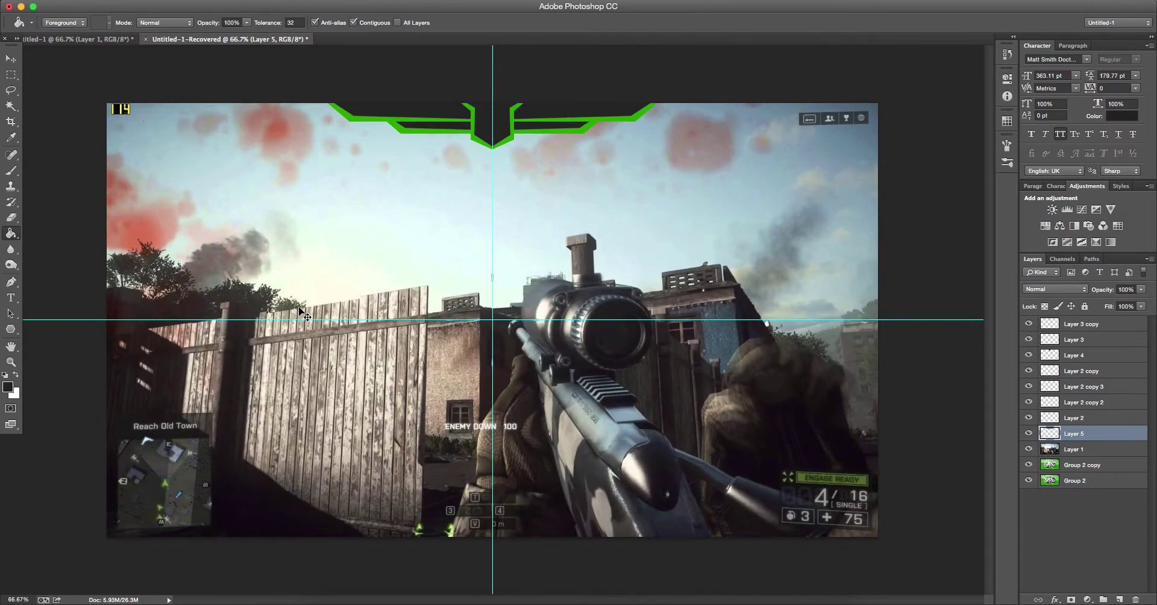
key(super+plus)
scroll(317, 302, up, 5)
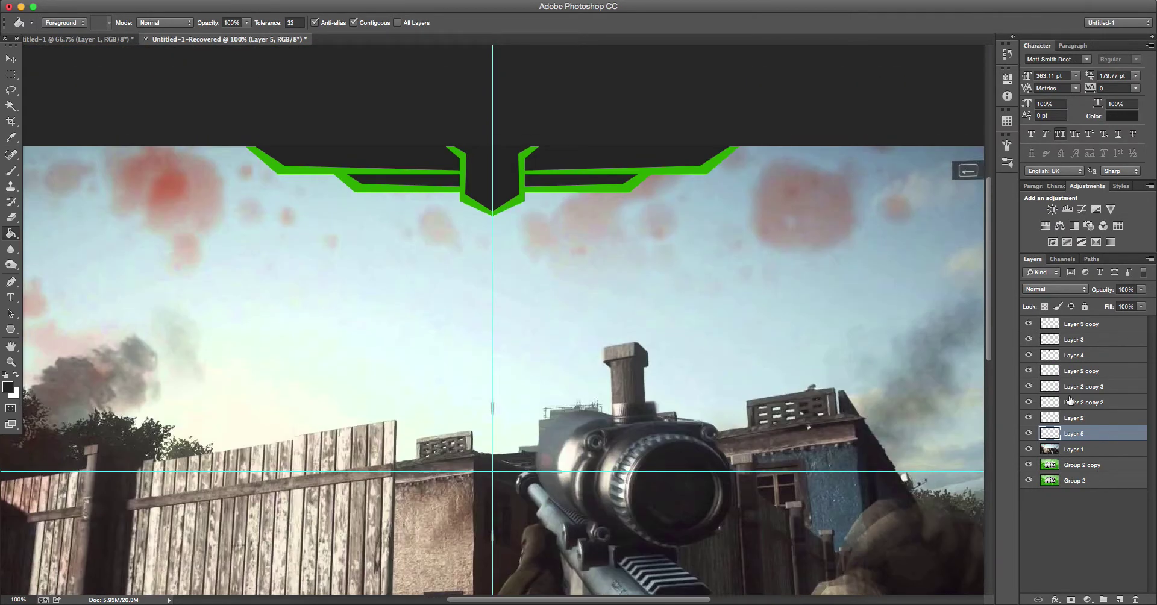
shift+click(1095, 328)
key(super+g)
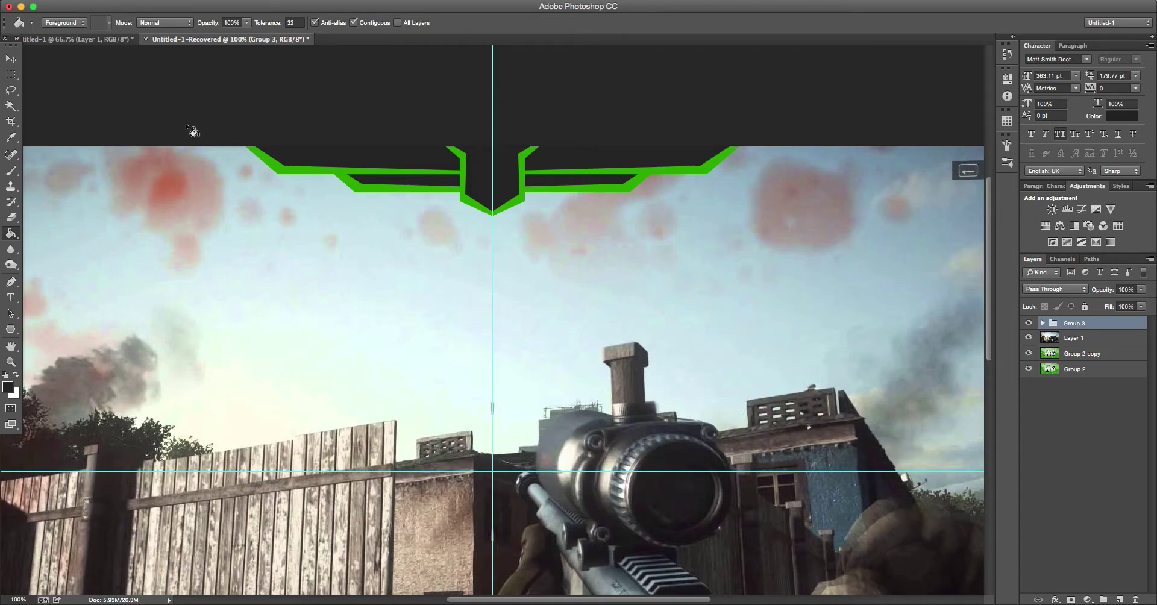
Step: Select the whole canvas with the Rectangular Marquee, add a new layer above the overlay group and fill it with very dark grey
key(super+0)
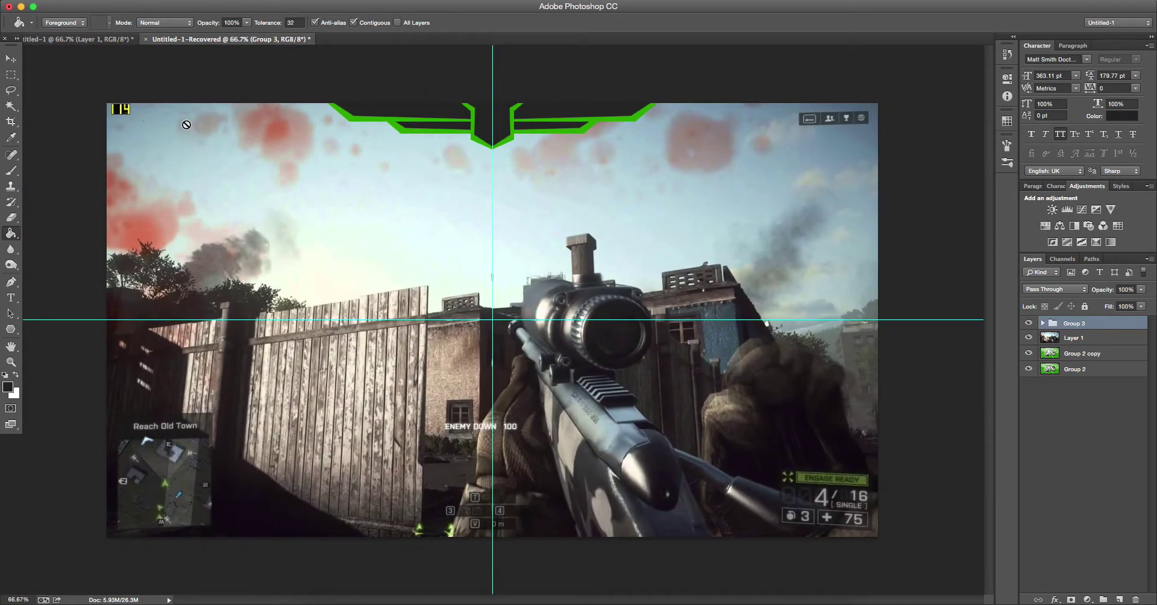
click(10, 75)
drag(91, 88, 1103, 593)
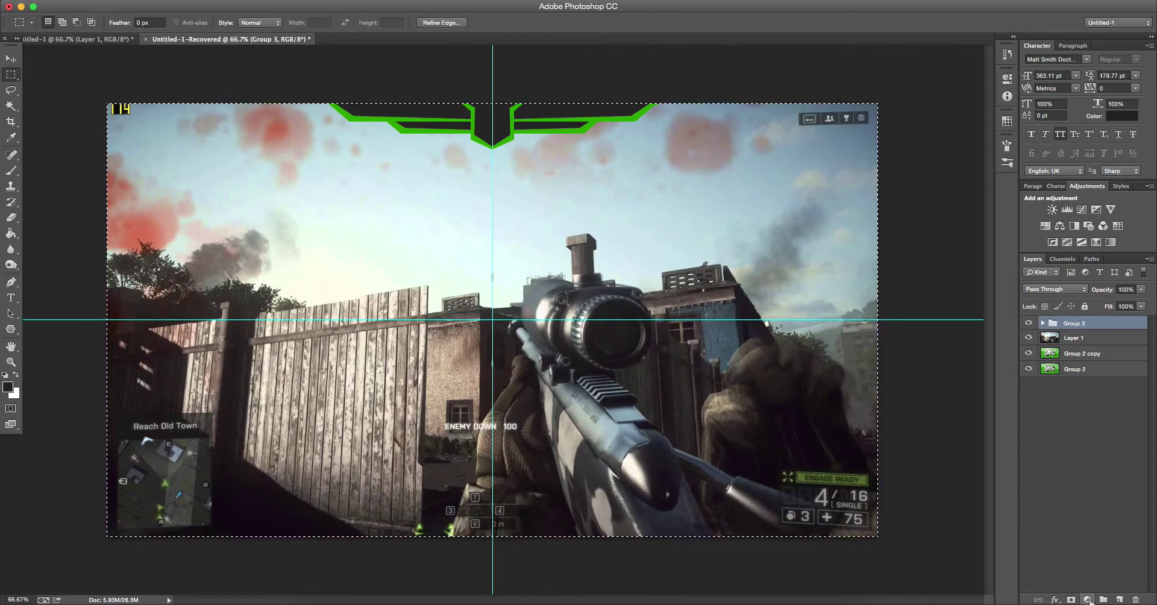
click(1119, 599)
click(11, 233)
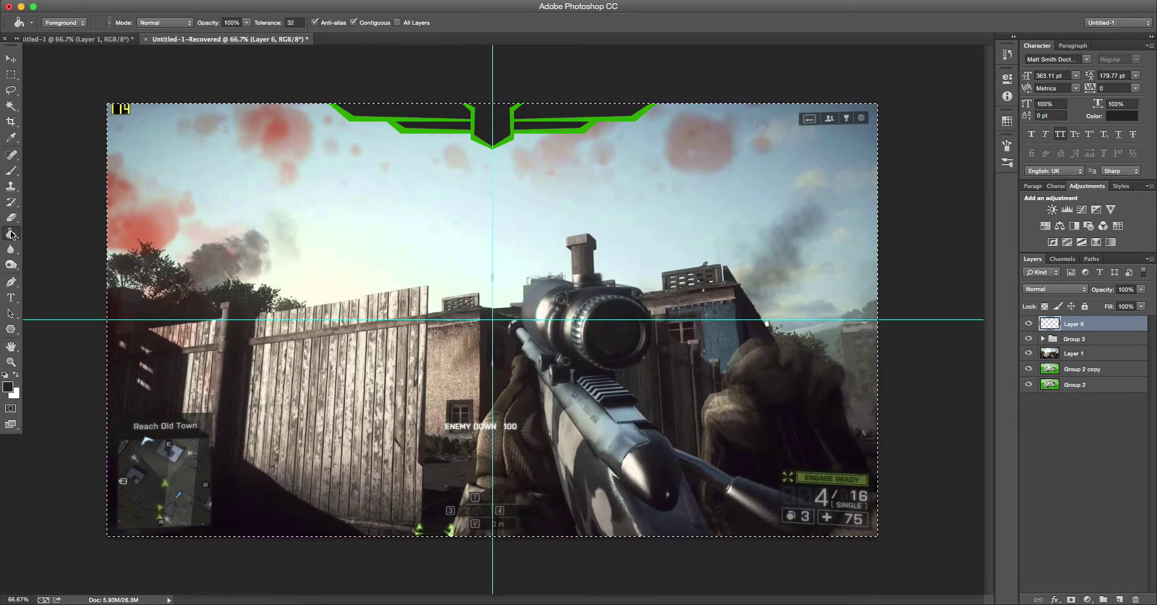
click(355, 344)
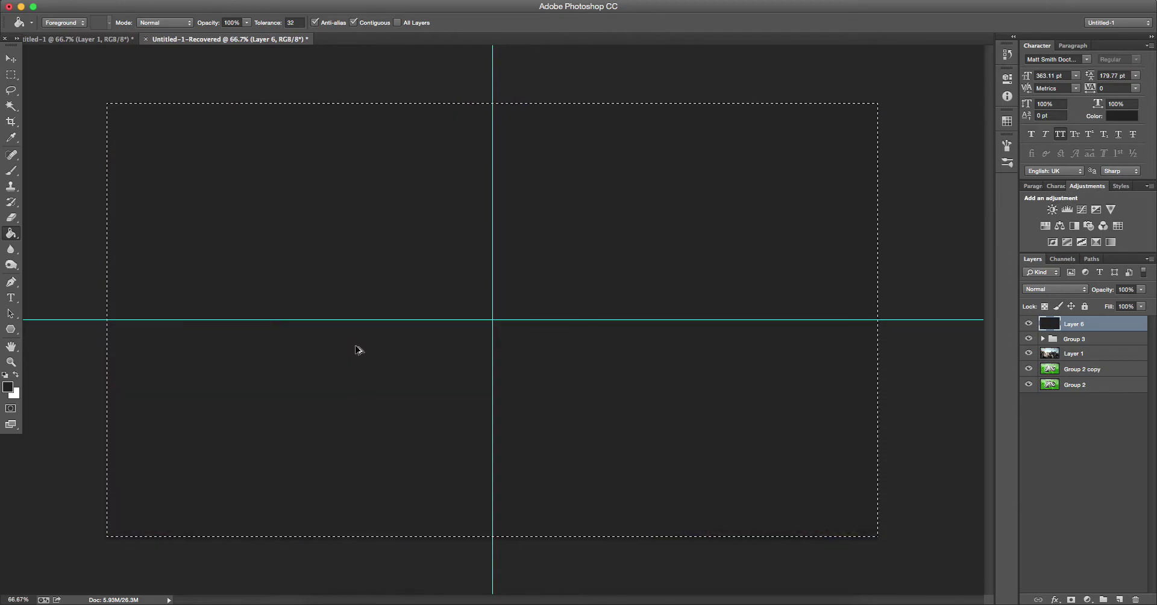
Step: Scale the dark rectangle on Layer 6 to about 21% and place it in the screenshot's upper-right area, just below the game's corner icons
key(super+t)
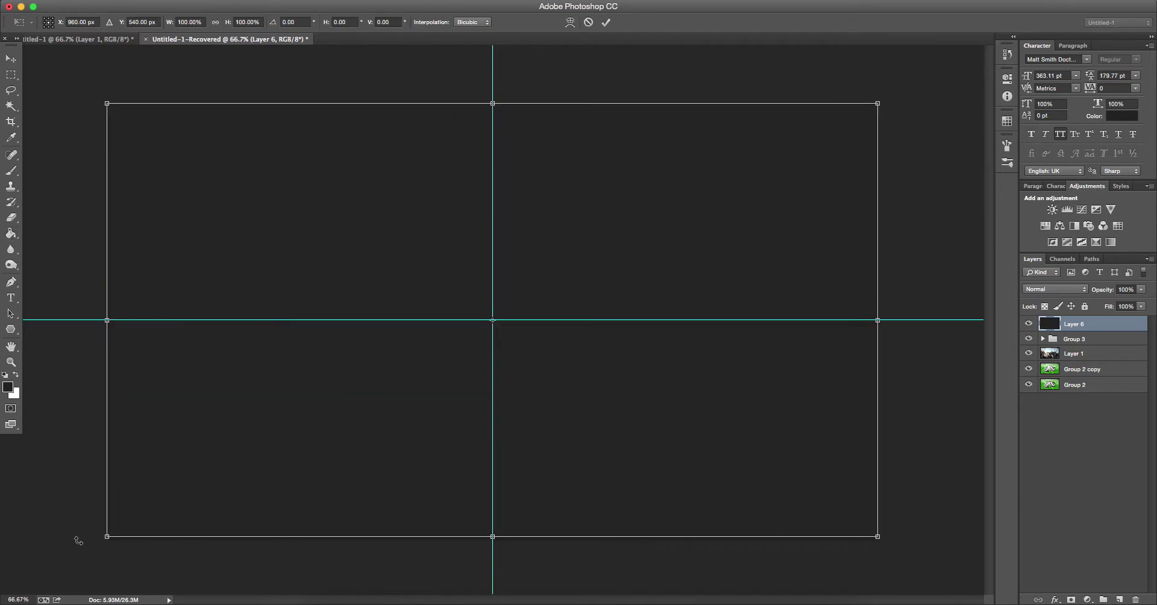
drag(106, 533, 710, 199)
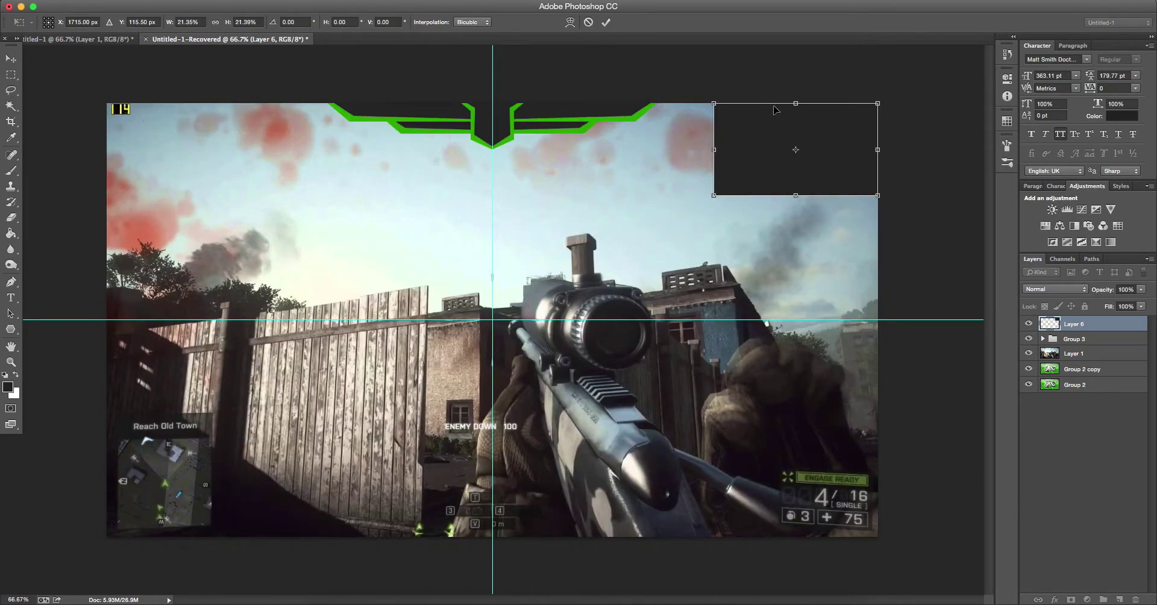
drag(718, 158, 702, 202)
click(605, 25)
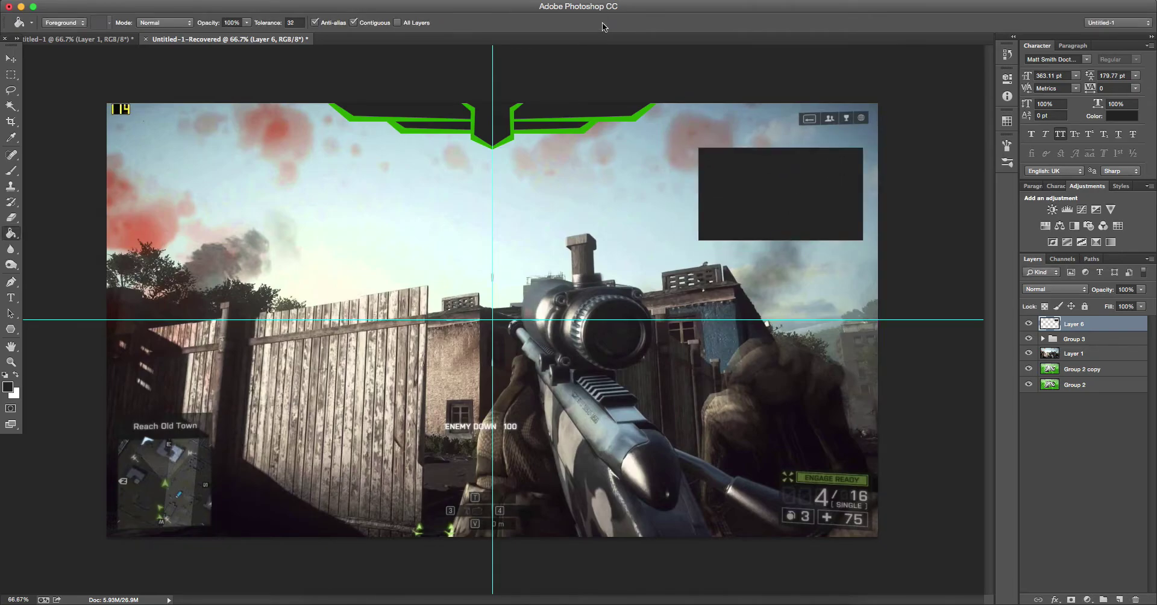
Step: Add a stroke layer style to the dark rectangle on Layer 6, with its position set to Inside
key(super+plus)
key(super+plus)
scroll(416, 101, up, 4)
scroll(415, 100, right, 1)
scroll(401, 97, right, 10)
scroll(401, 98, up, 5)
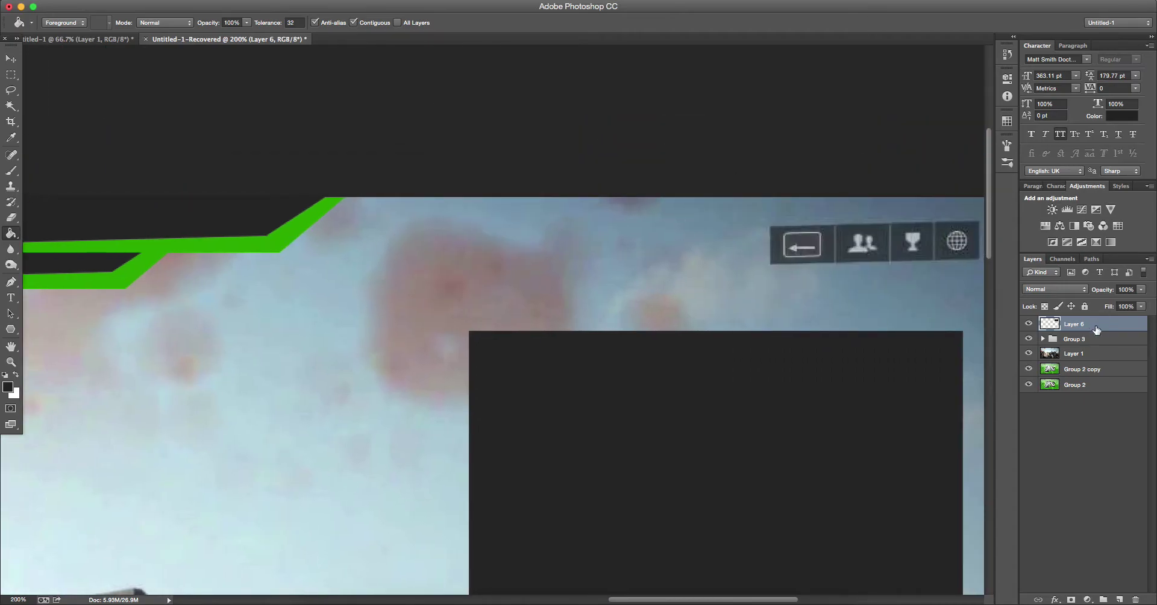
double_click(1096, 329)
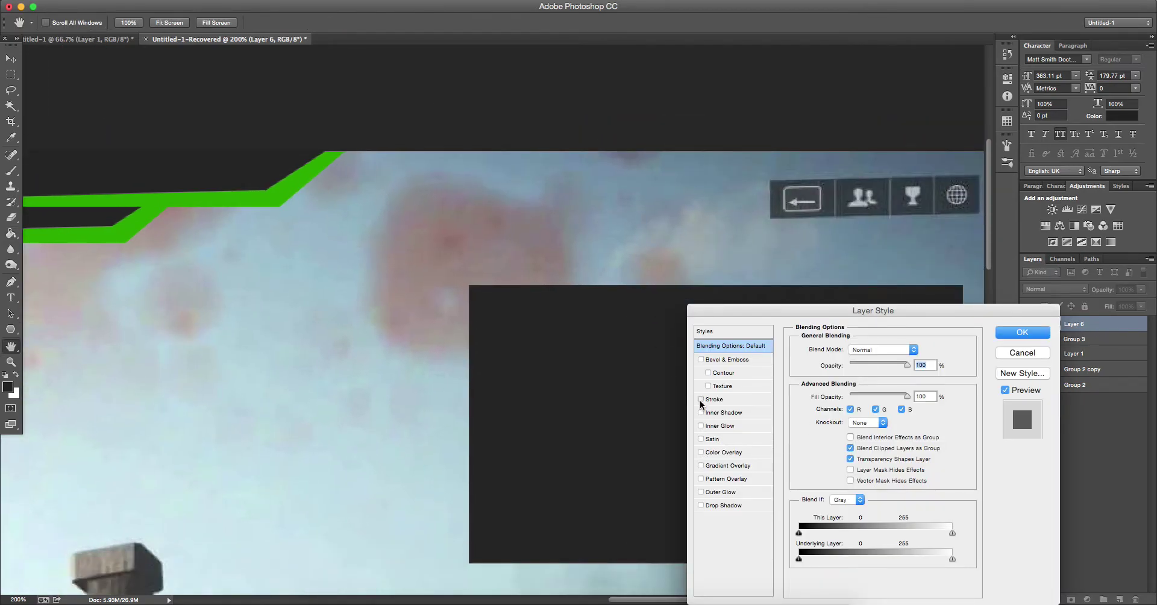
click(726, 398)
click(861, 372)
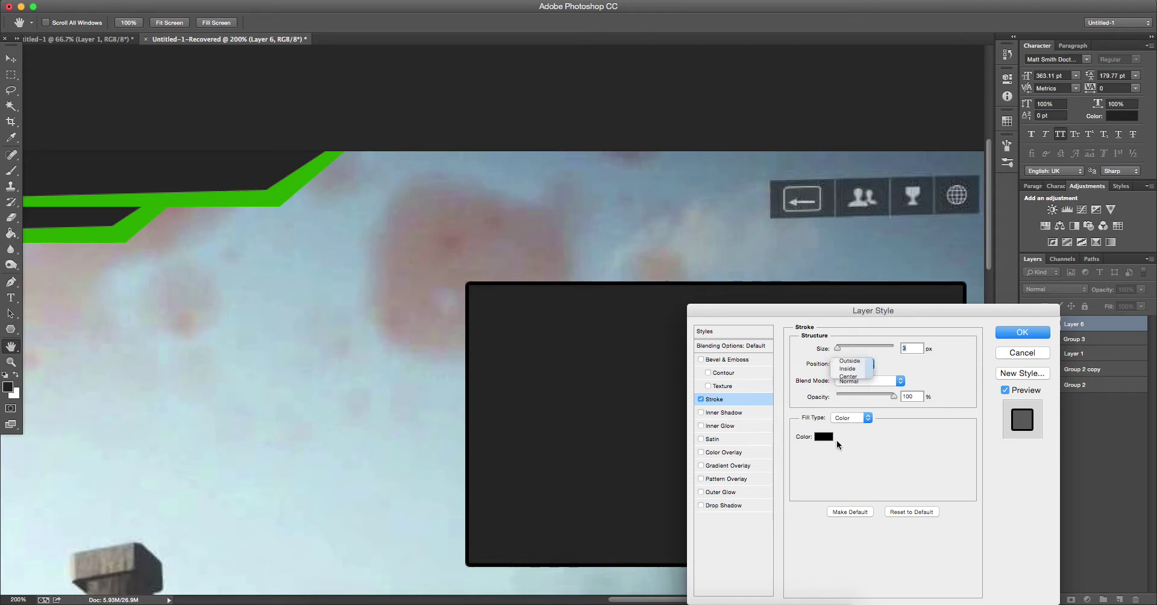
Step: Colour the rectangle's stroke with the overlay bar's green (2aa300), thicken it slightly and apply the layer style
click(823, 436)
click(249, 199)
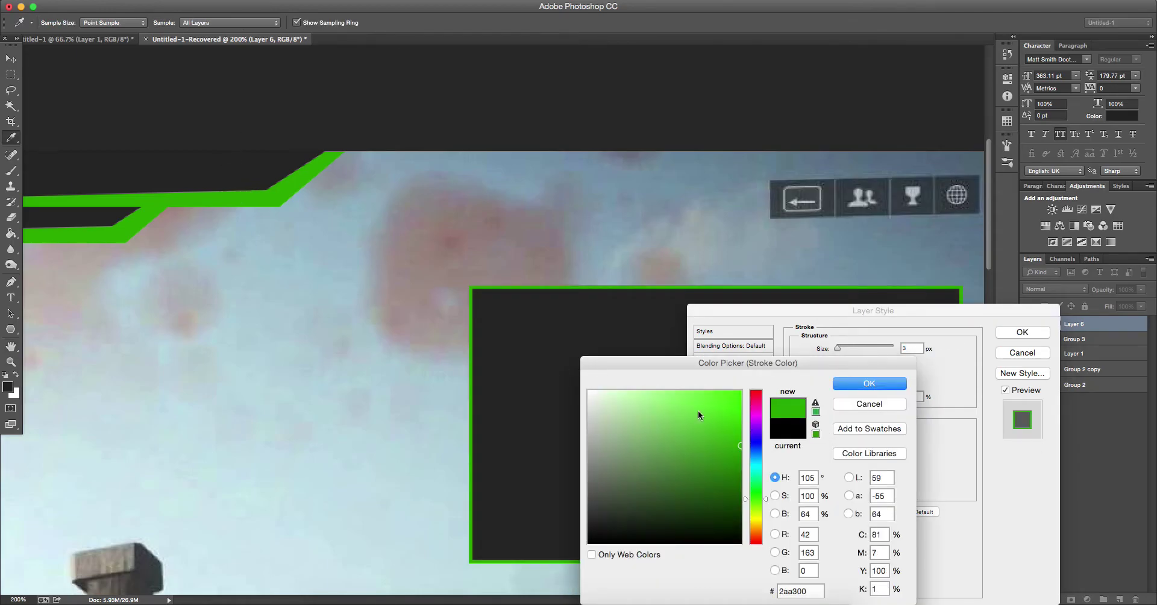
click(869, 383)
drag(841, 348, 841, 352)
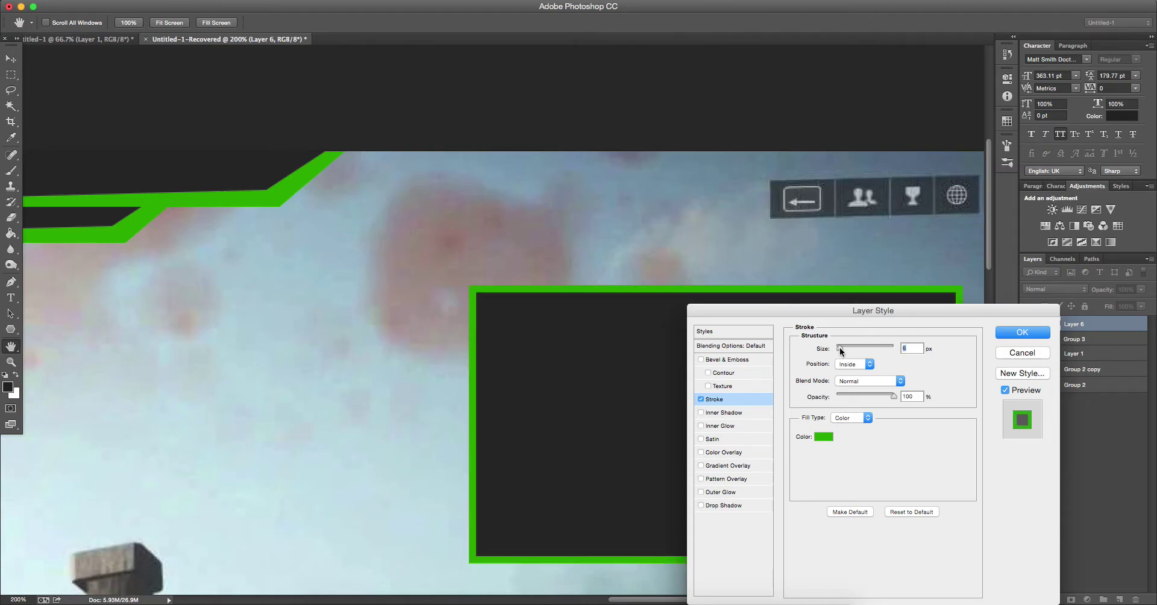
click(1017, 334)
Step: Draw a closed Pen path for a slanted tab hanging below the lower-left edge of the framed box
scroll(686, 416, down, 5)
scroll(686, 416, right, 3)
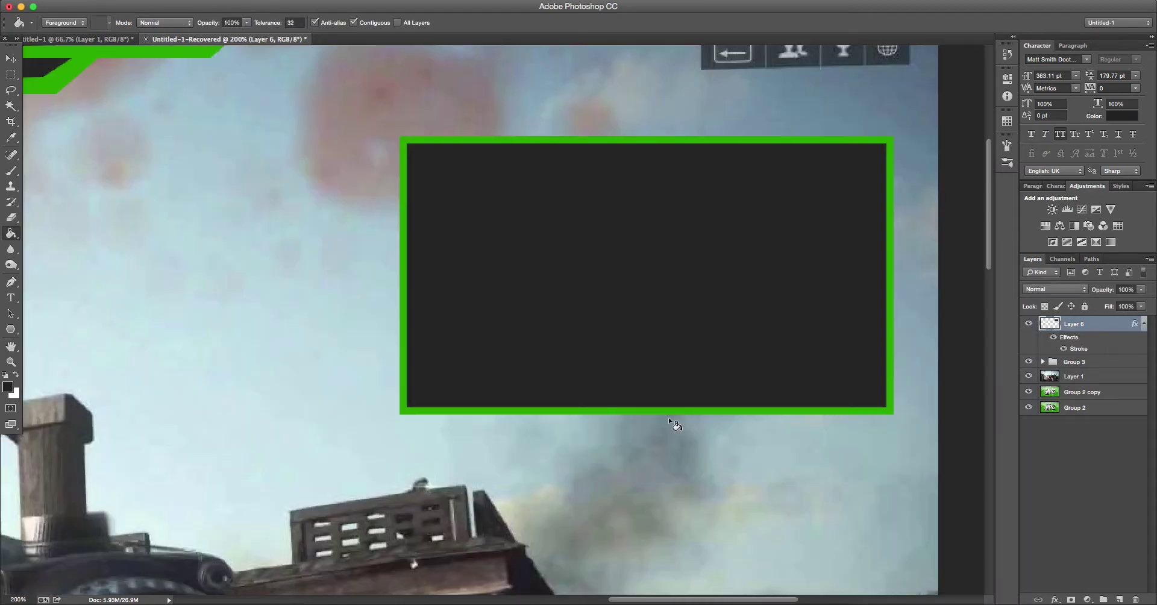
key(g)
click(10, 283)
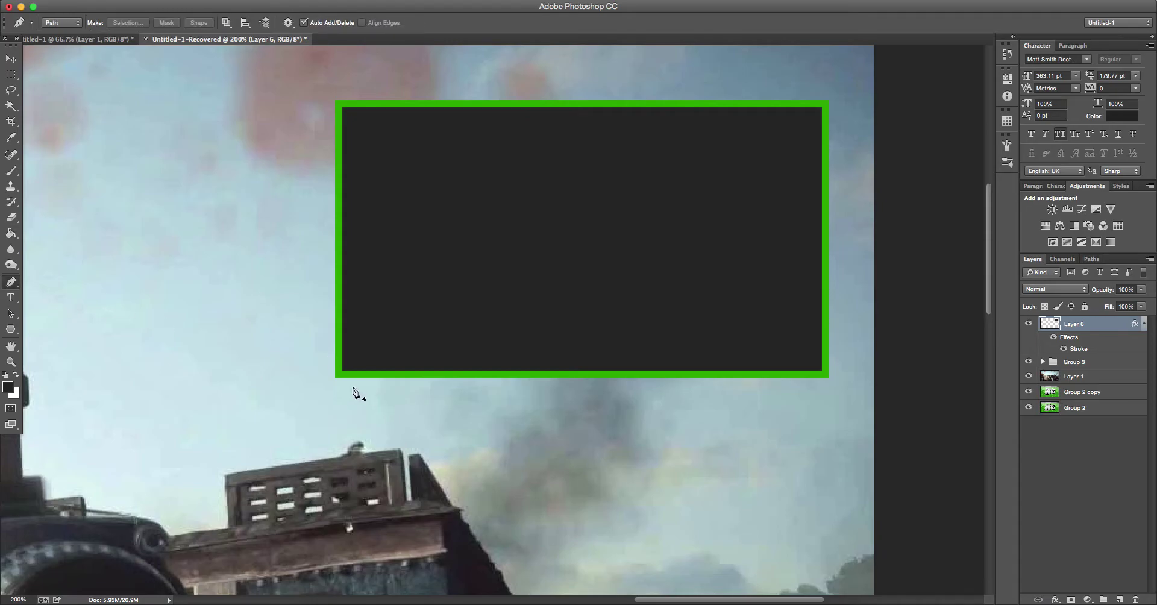
click(334, 378)
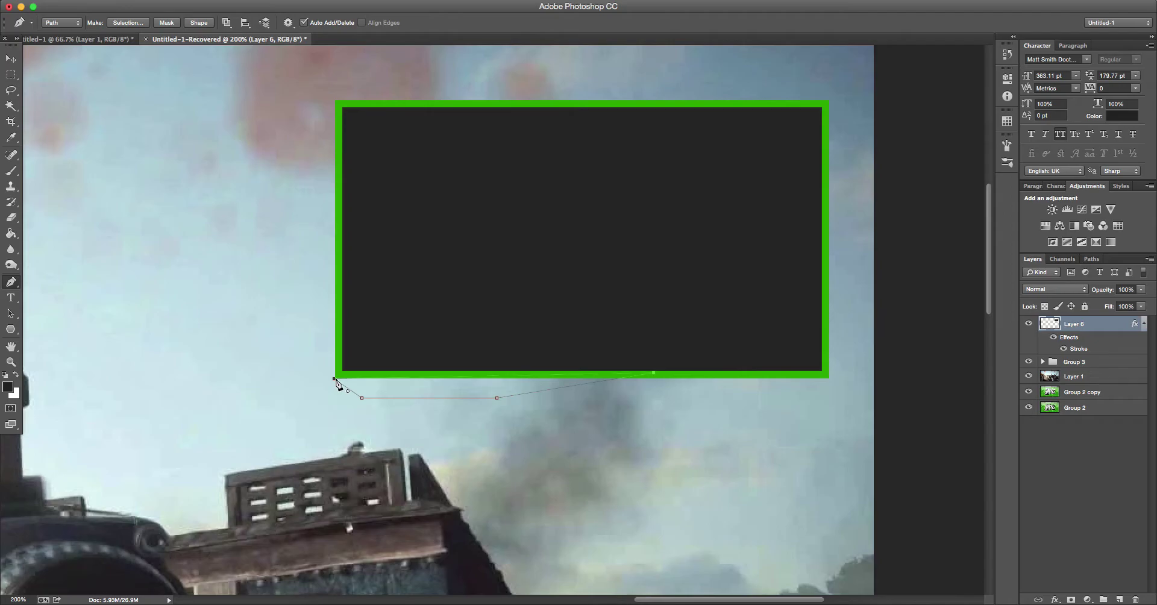
Step: Convert the tab path to a selection with 0-pixel feather and add a new layer above Layer 6
right_click(393, 379)
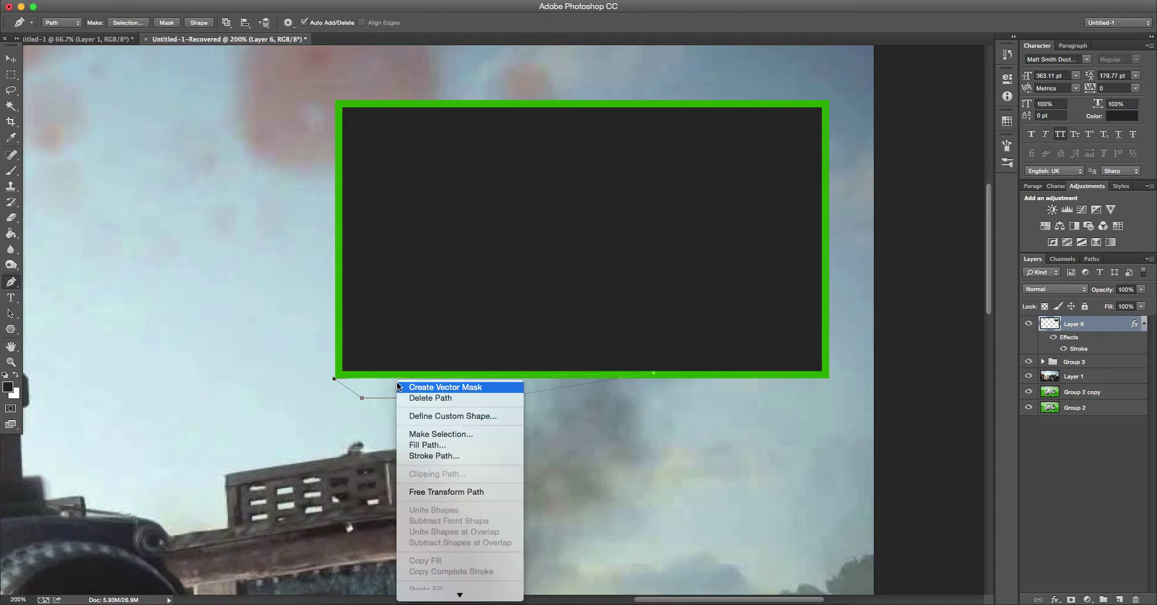
click(476, 433)
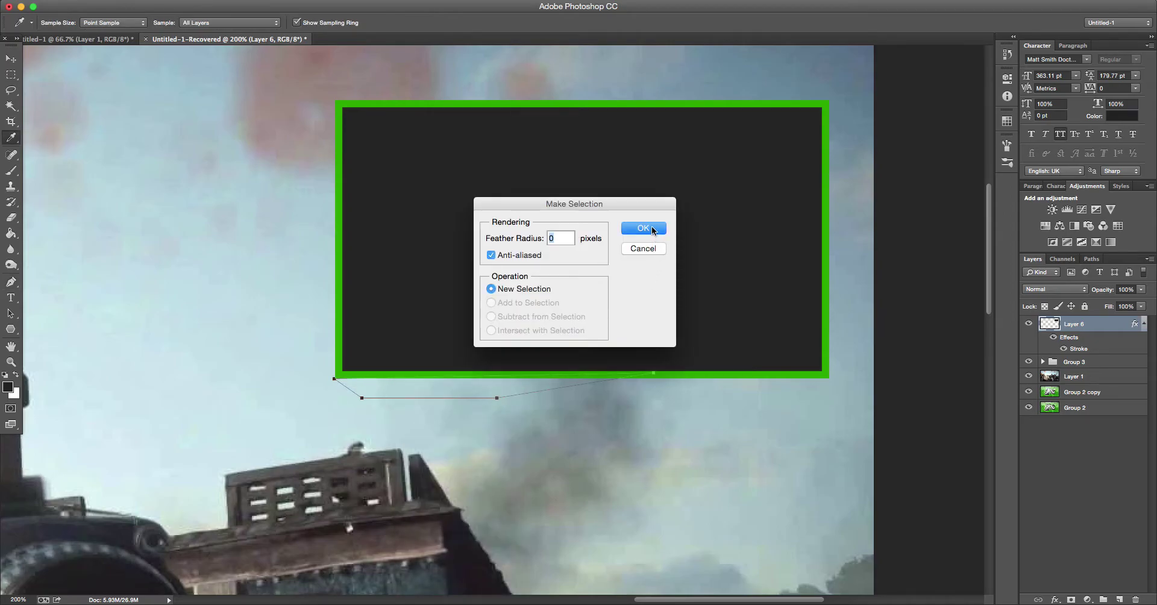
click(653, 229)
click(1120, 599)
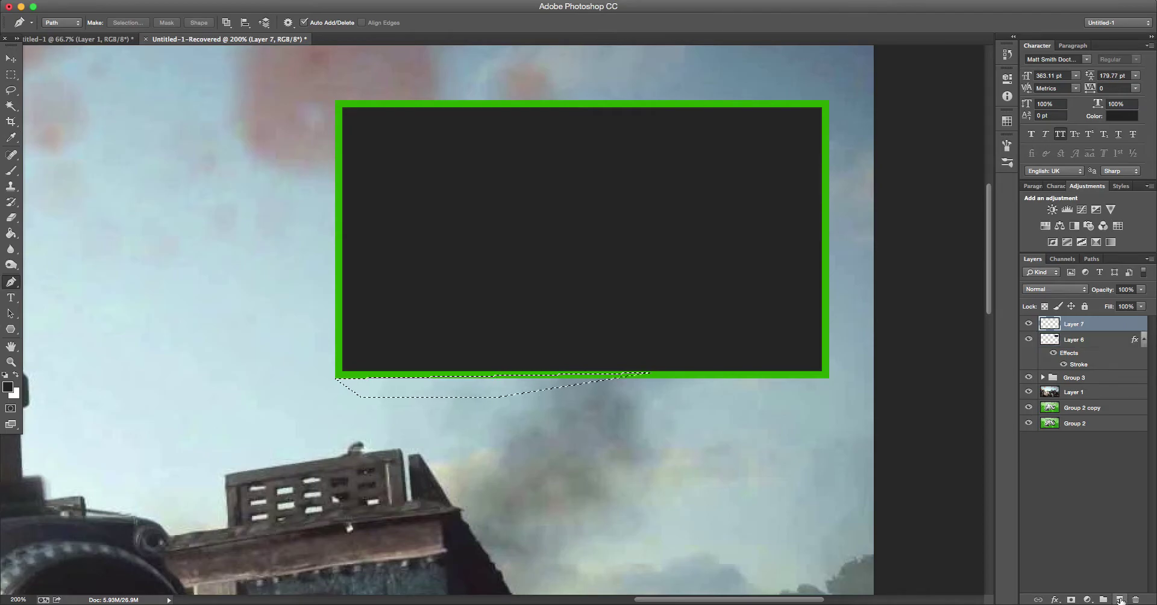
Step: Sample the frame's green, fill the tab selection with it on Layer 7 and deselect
click(11, 138)
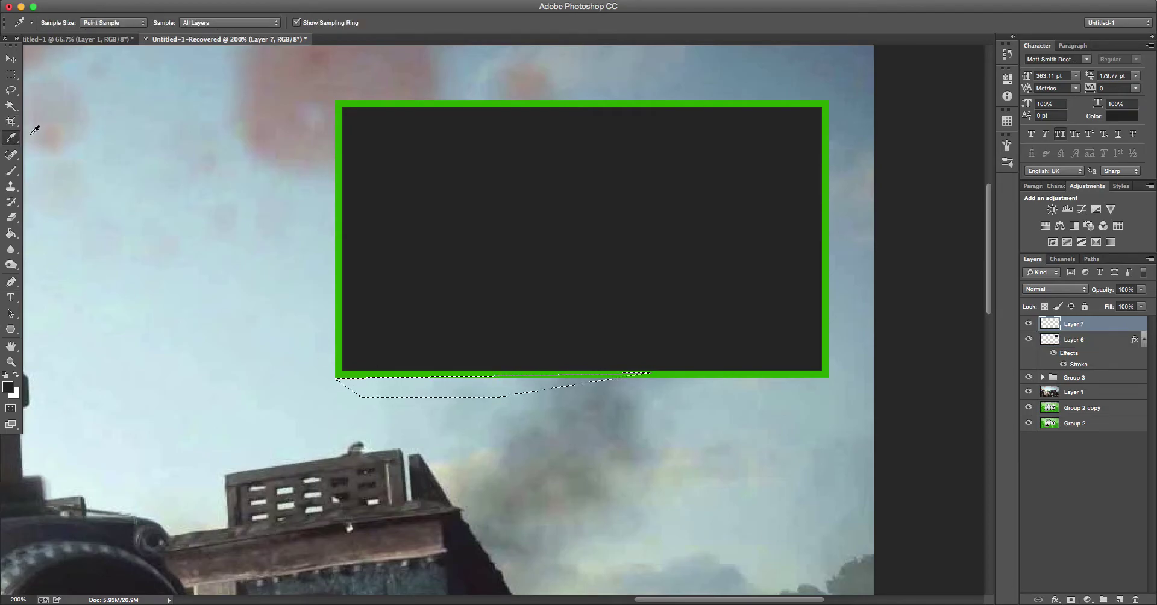
click(404, 105)
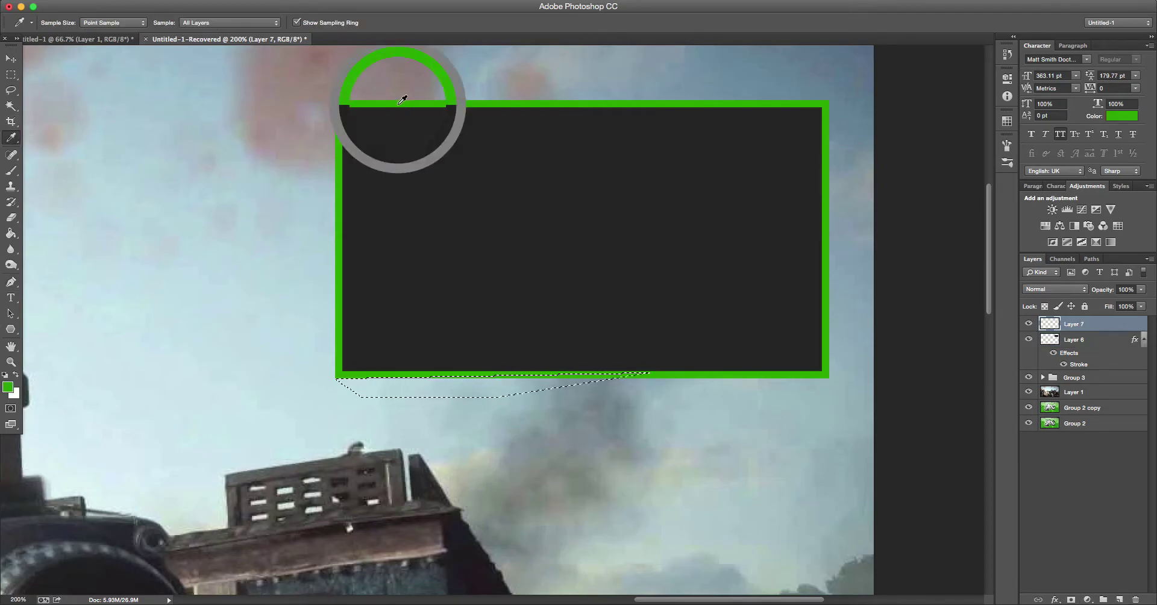
click(10, 233)
click(466, 394)
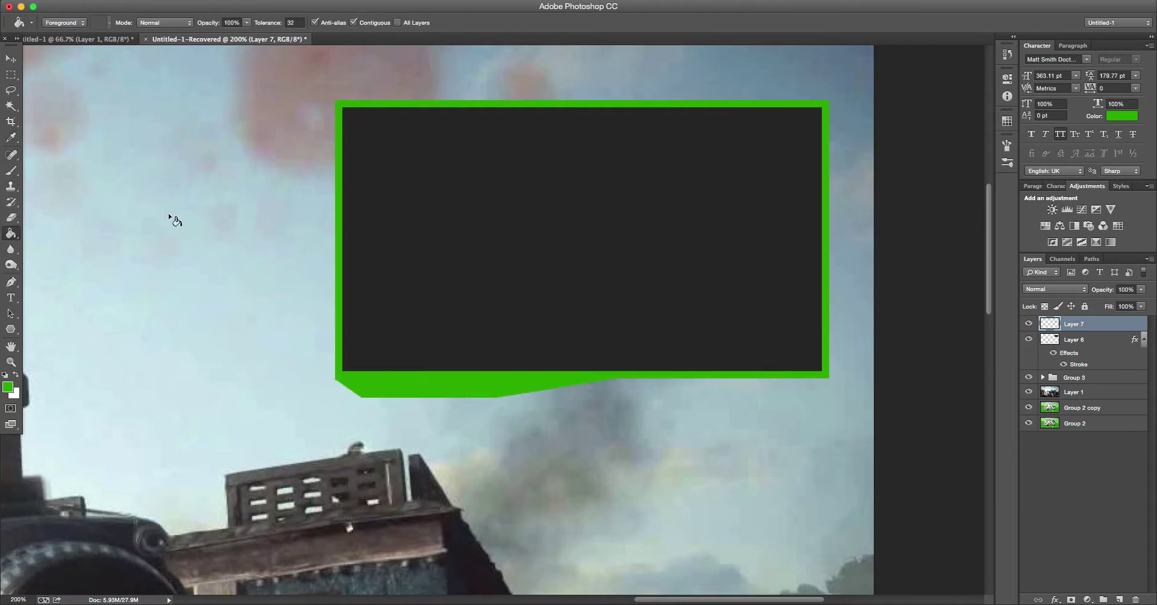
click(10, 57)
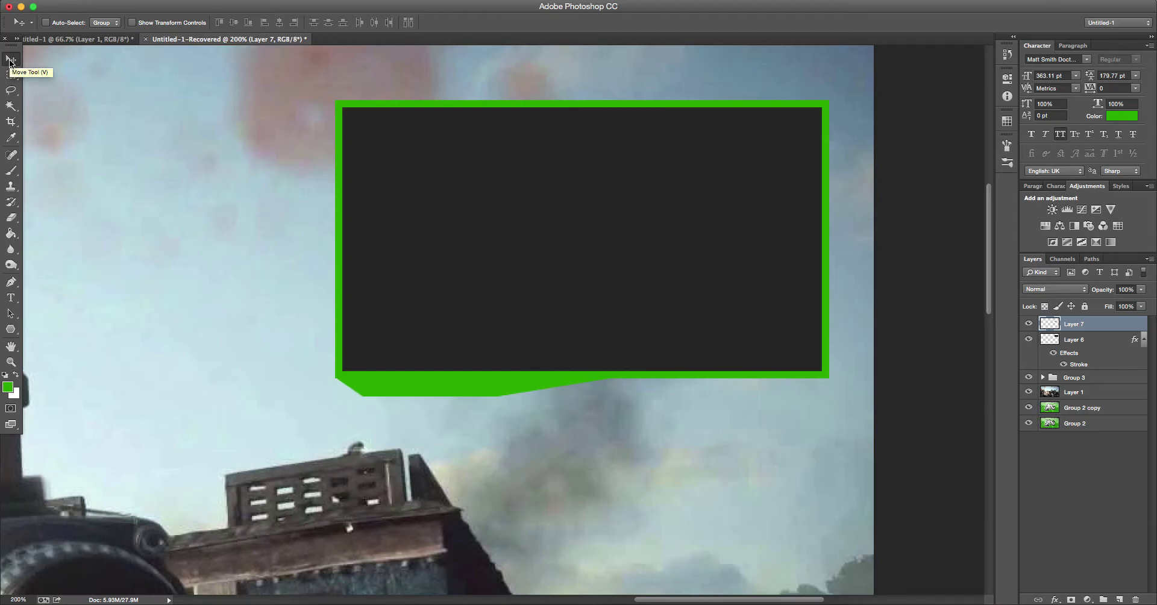
scroll(416, 201, right, 5)
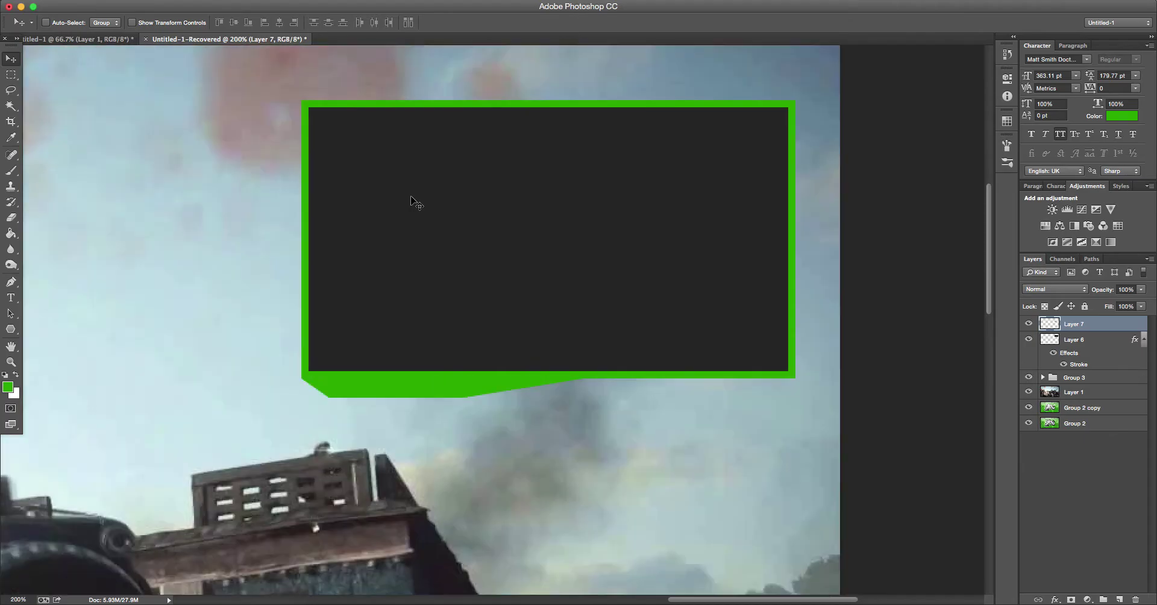
scroll(415, 202, right, 6)
scroll(416, 202, left, 3)
key(super+minus)
key(super+minus)
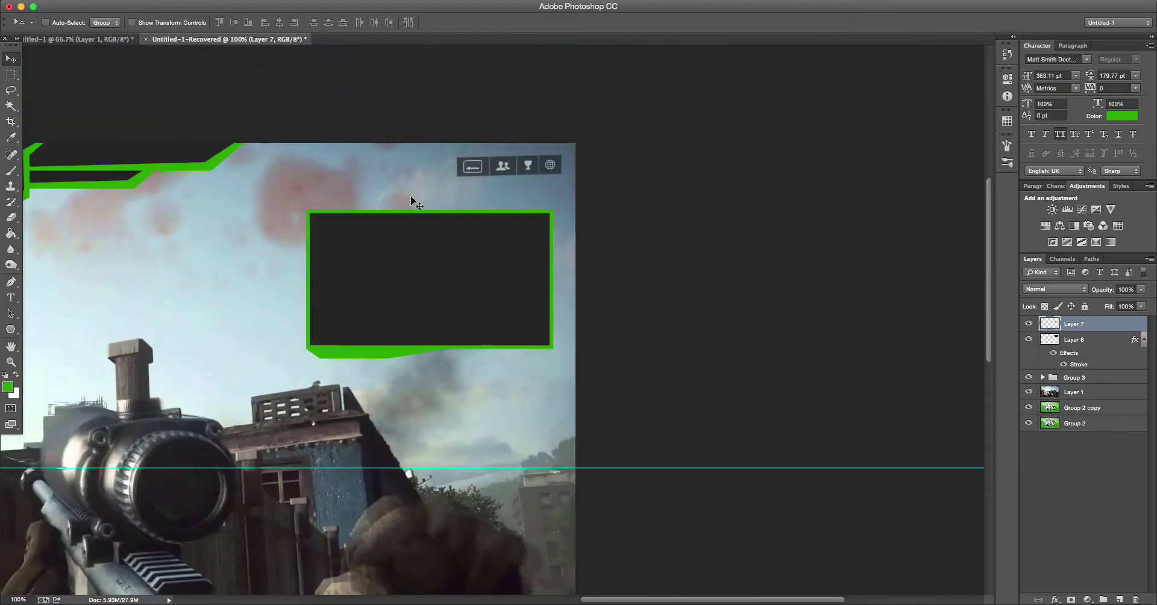
Step: Add a text layer reading LIVE beside the framed box
key(super+plus)
key(super+plus)
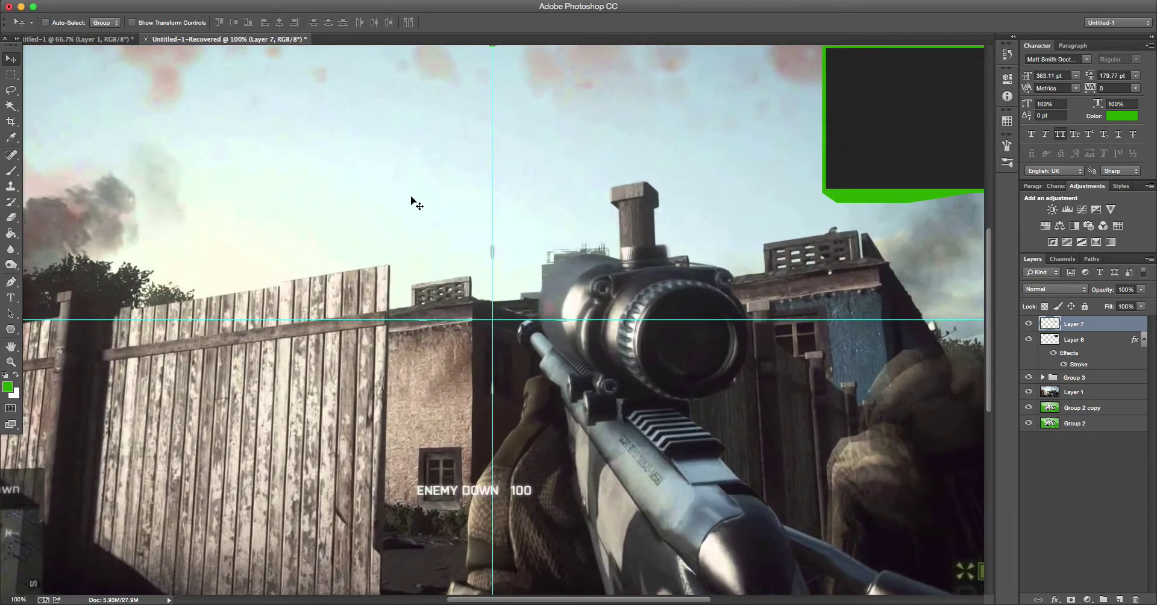
scroll(407, 199, right, 18)
scroll(412, 209, up, 10)
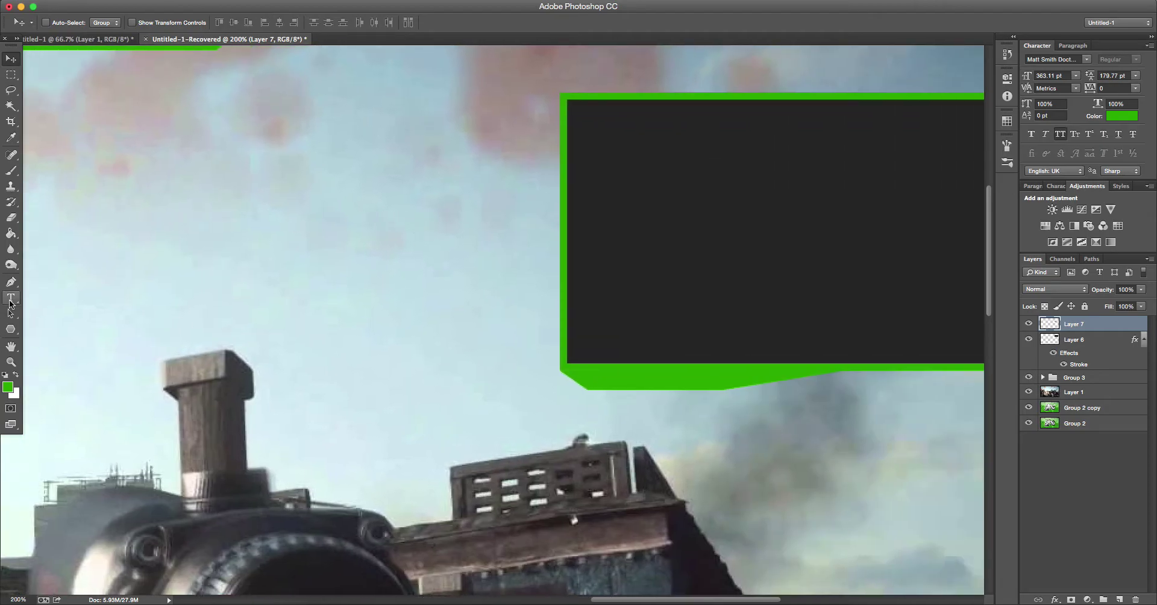
click(10, 298)
click(368, 441)
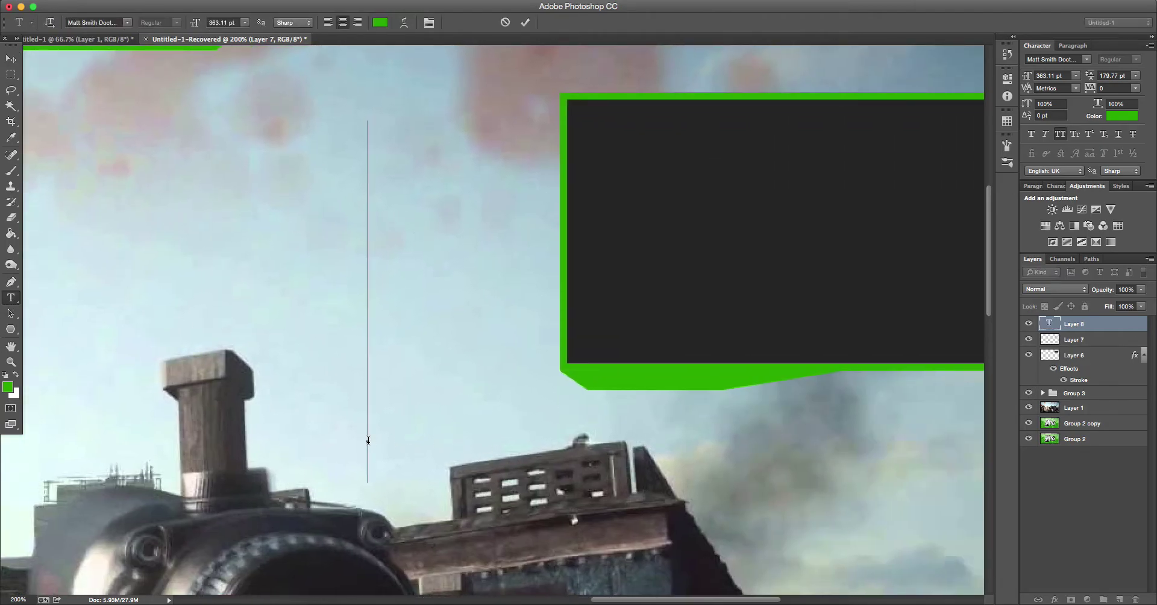
text(LIVE)
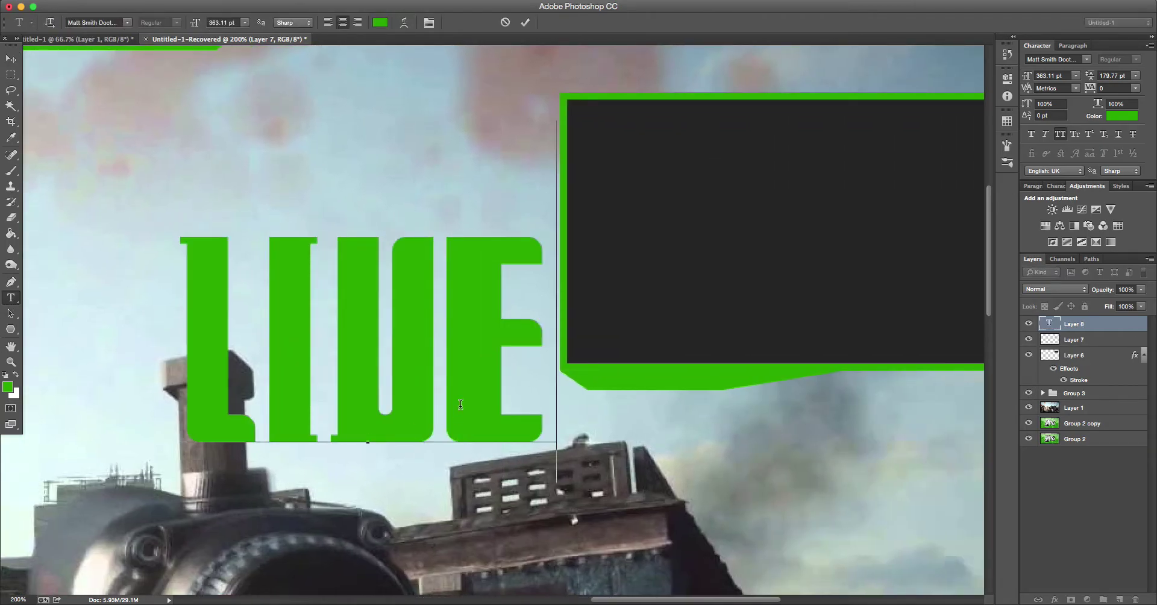
Step: Recolour the LIVE text white (ffffff) and set its font to Bebas Neue
double_click(433, 365)
click(374, 25)
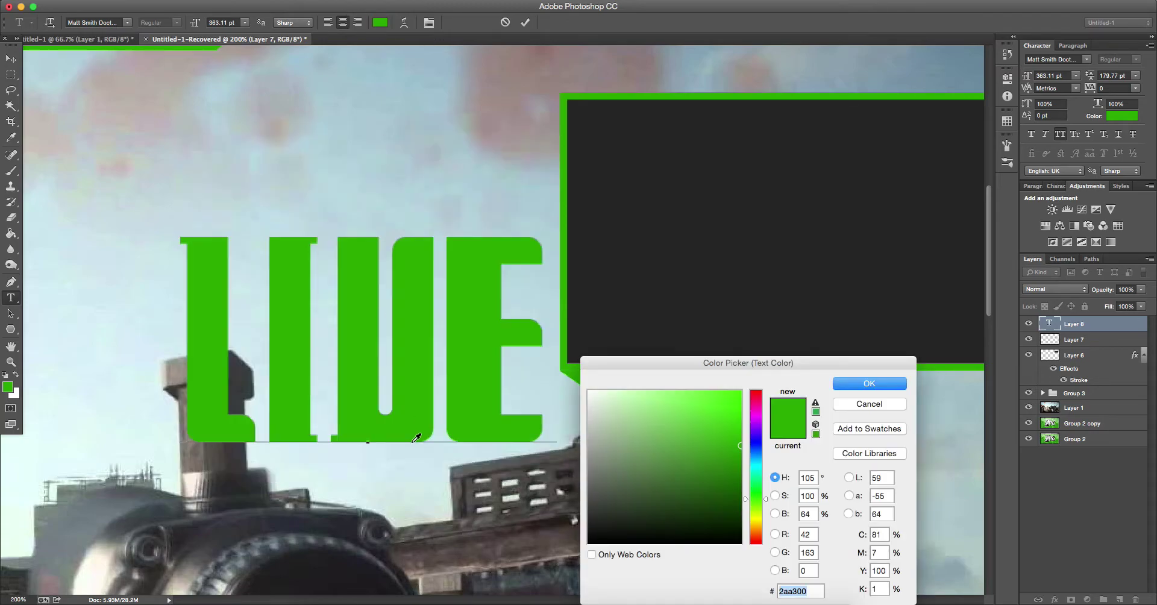
mouse_move(730, 506)
mouse_down()
mouse_move(607, 341)
mouse_move(779, 390)
mouse_move(556, 374)
mouse_up()
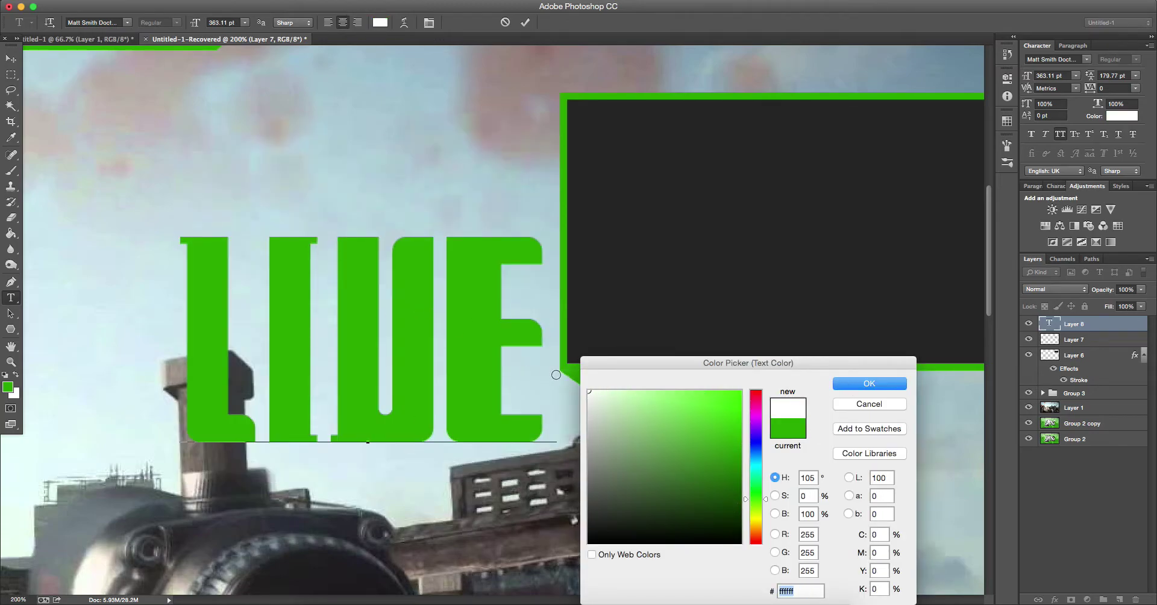
click(879, 383)
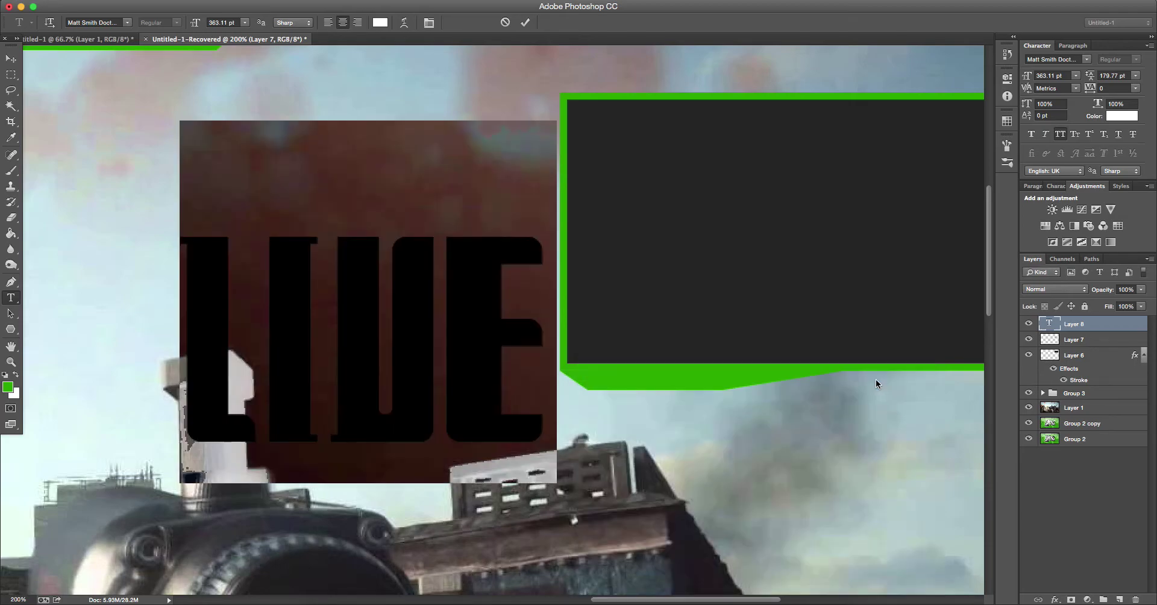
click(68, 22)
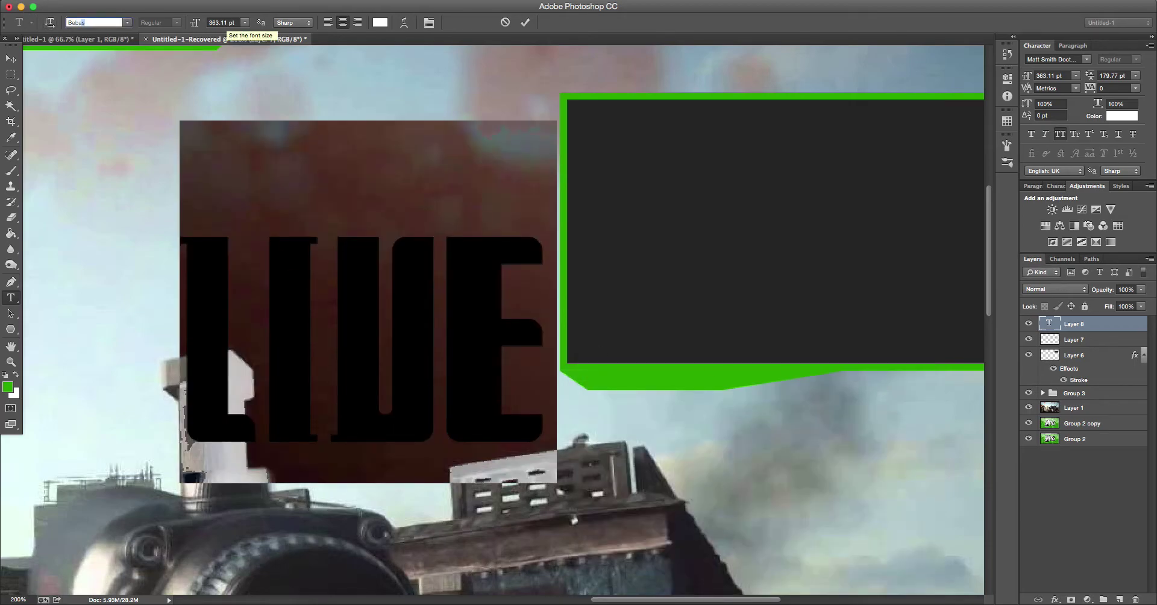
key(Return)
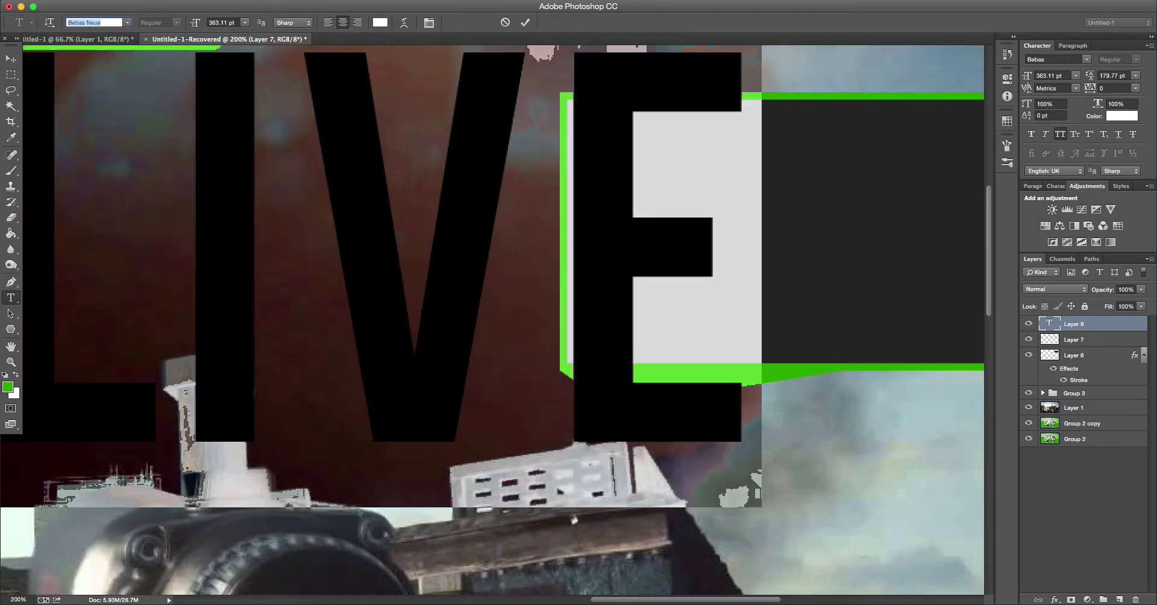
Step: Scale the LIVE text down to 27.63 pt and place it on the green tab below the box
key(super+minus)
key(super+minus)
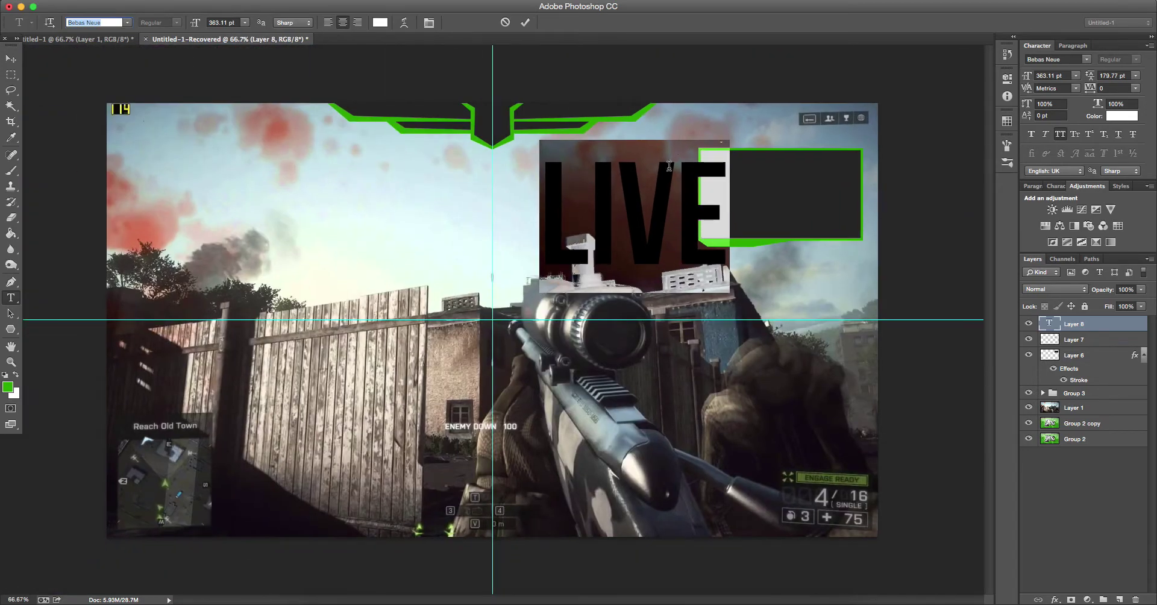
click(669, 165)
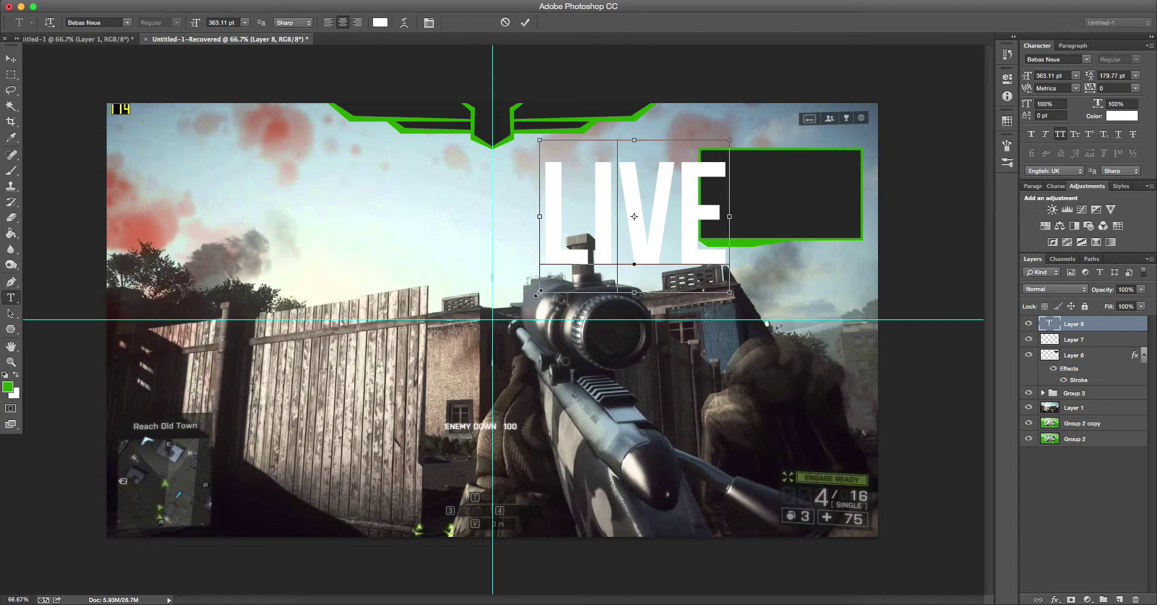
drag(539, 292, 750, 192)
drag(754, 386, 752, 398)
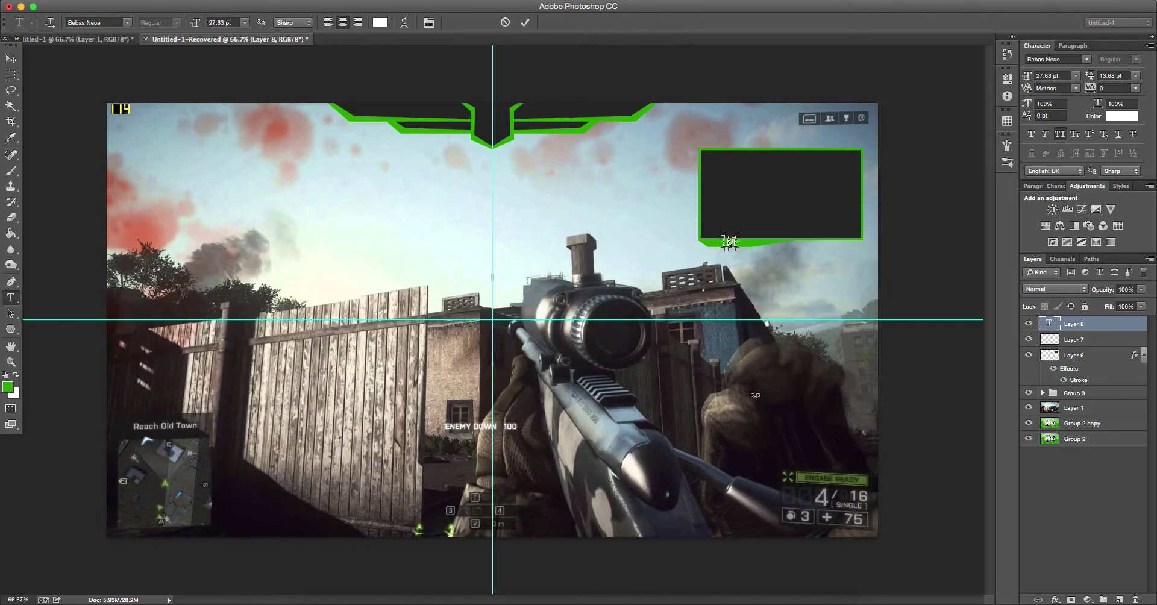
Step: Try tracking values of 80, 40 and 20 on the LIVE text
key(super+plus)
key(super+plus)
scroll(729, 406, right, 10)
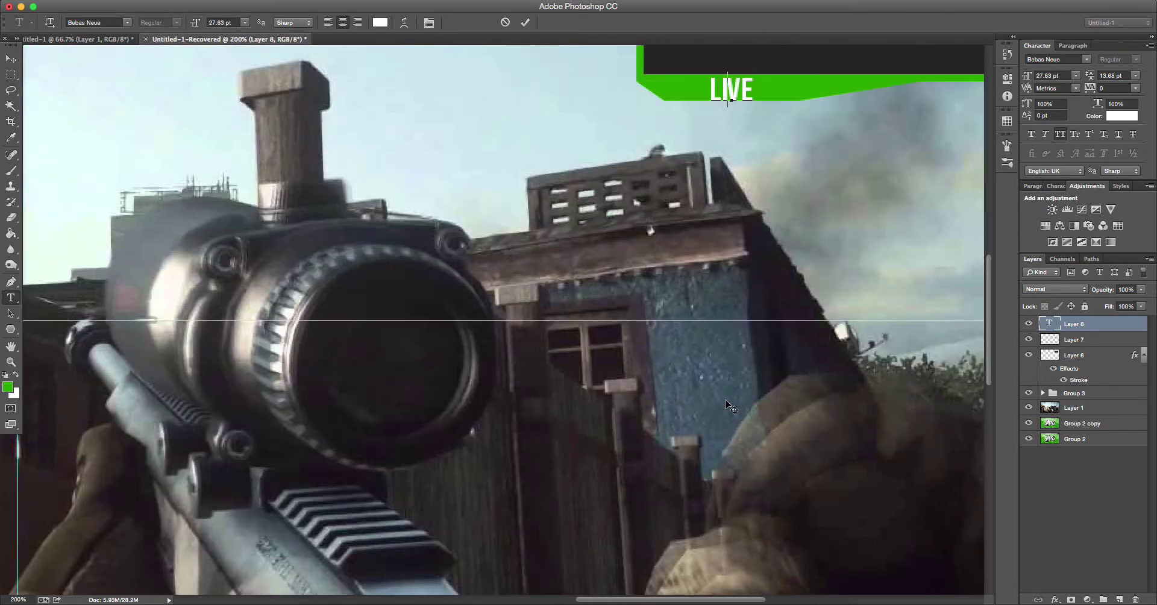
scroll(729, 407, up, 5)
double_click(708, 285)
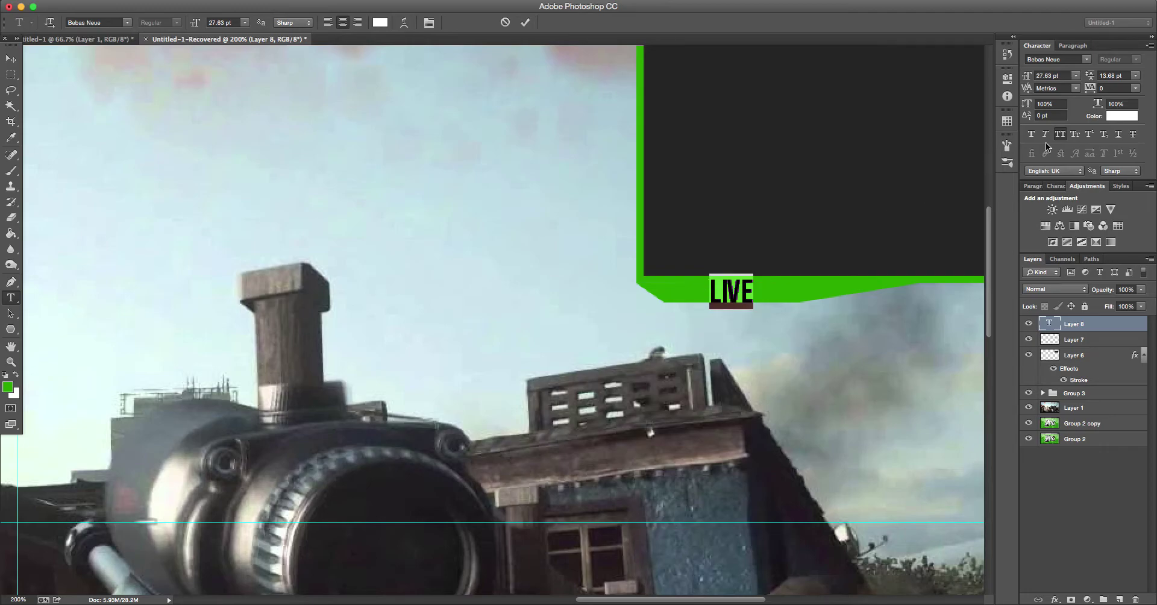
text(80)
key(Return)
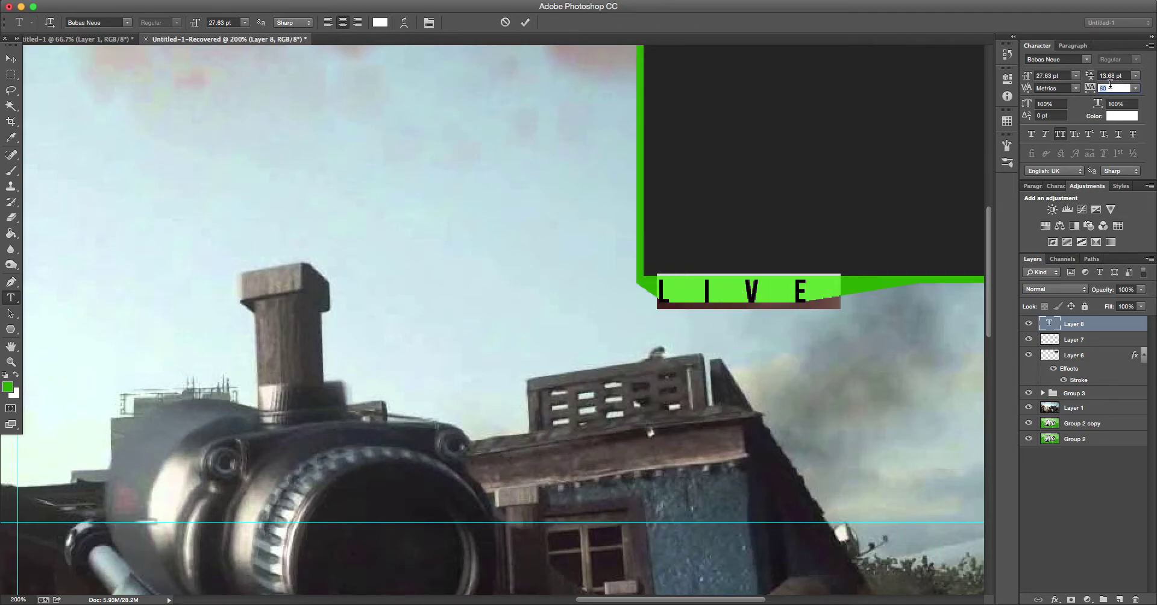
text(40)
key(Return)
text(20)
key(Return)
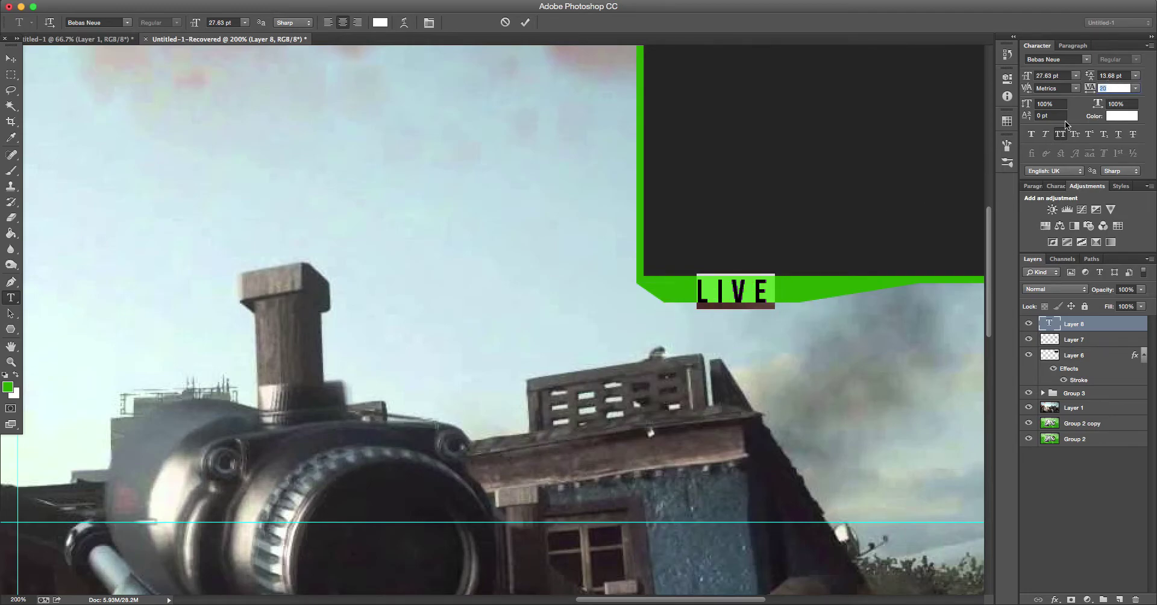
Step: Set the LIVE text's tracking to 19, shift it slightly right on the green tab and commit the text
text(19)
key(Return)
mouse_move(761, 477)
mouse_down()
mouse_move(805, 477)
mouse_move(779, 480)
mouse_up()
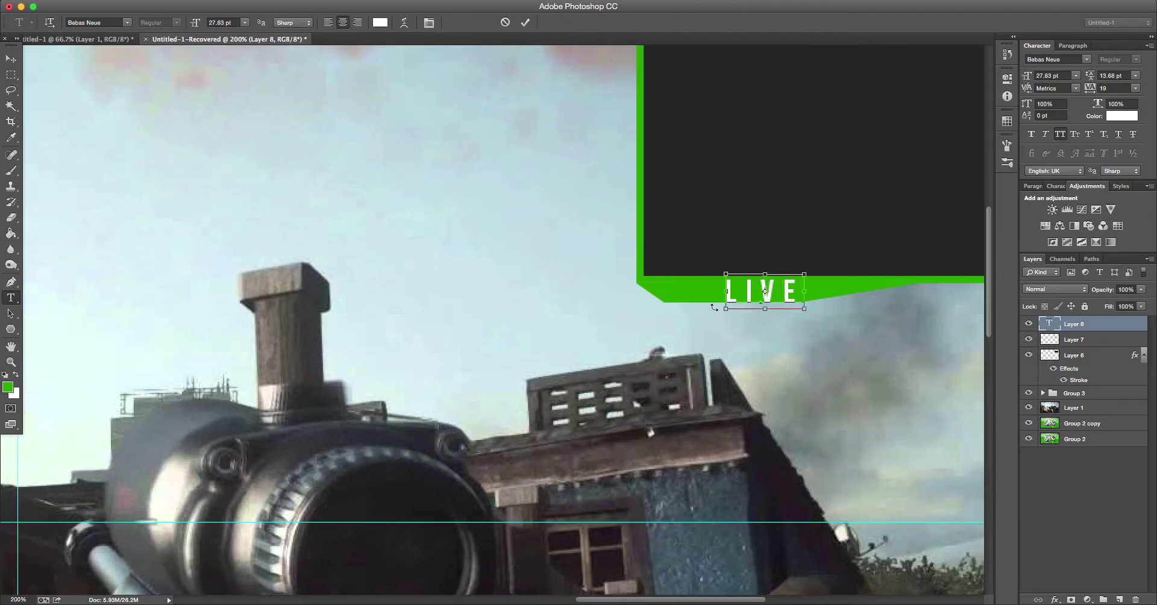
click(729, 309)
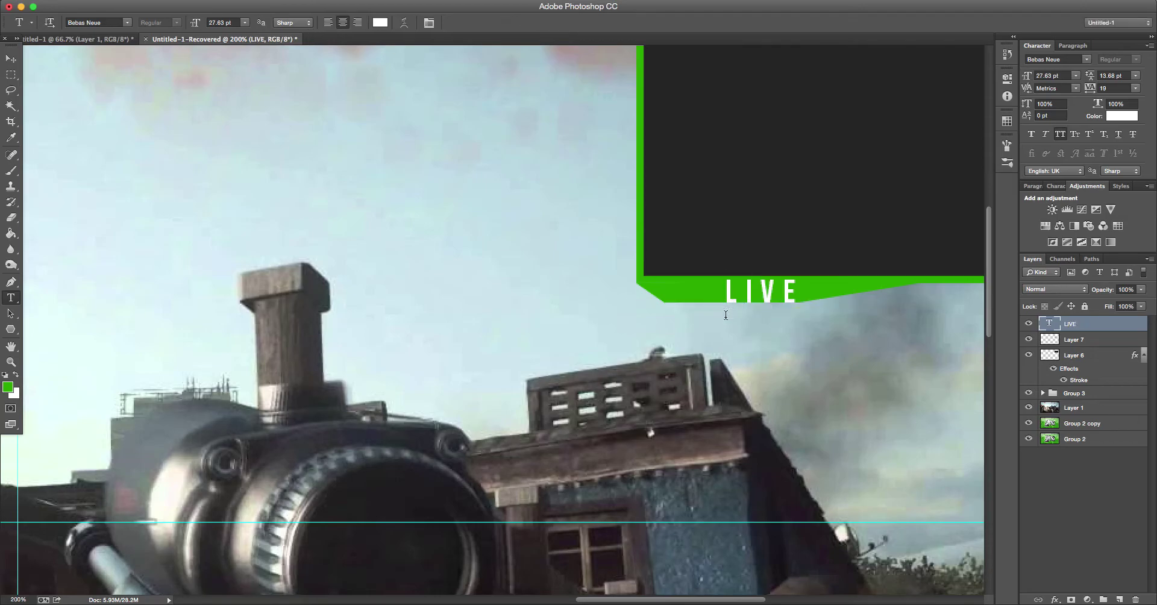
Step: Scale the LIVE text down to 24.06 pt, move it slightly left on the green tab and commit it
click(505, 23)
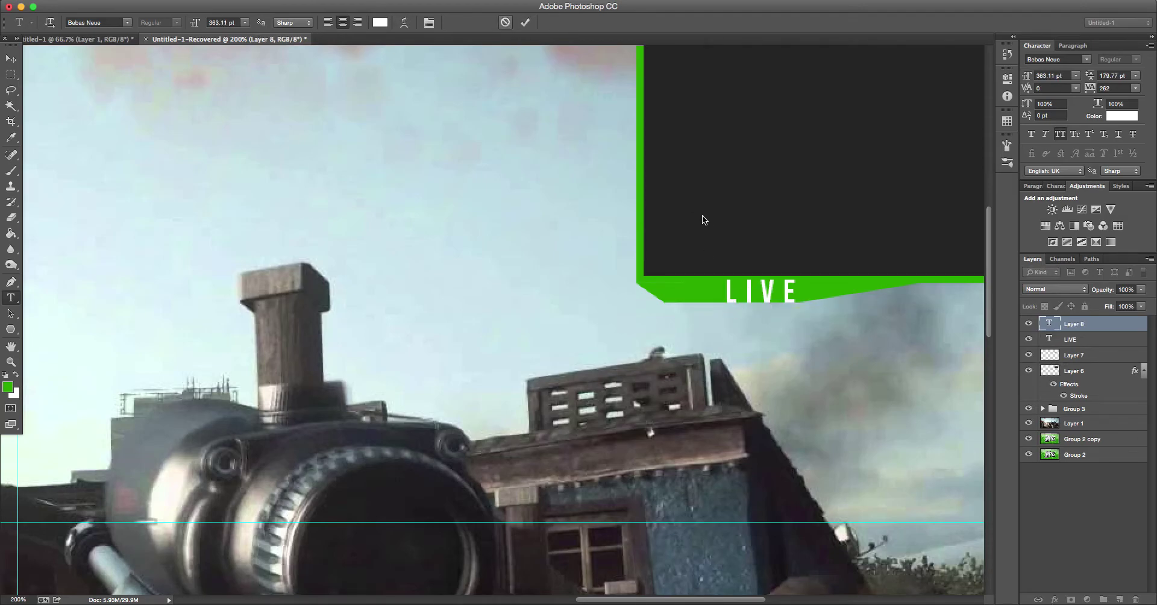
double_click(744, 301)
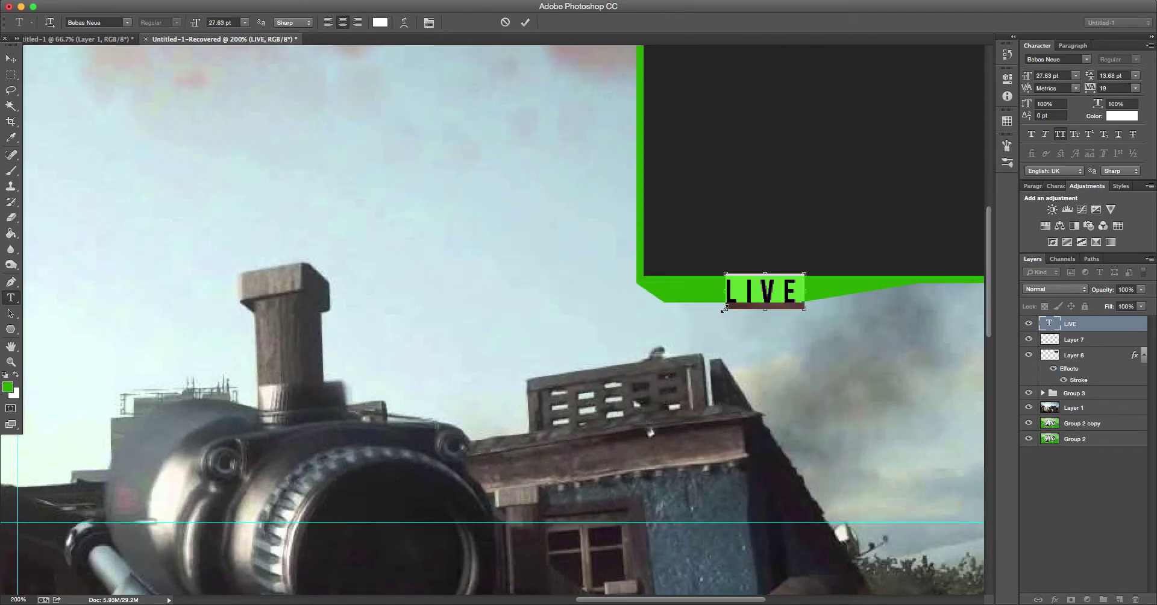
drag(724, 309, 736, 305)
click(768, 296)
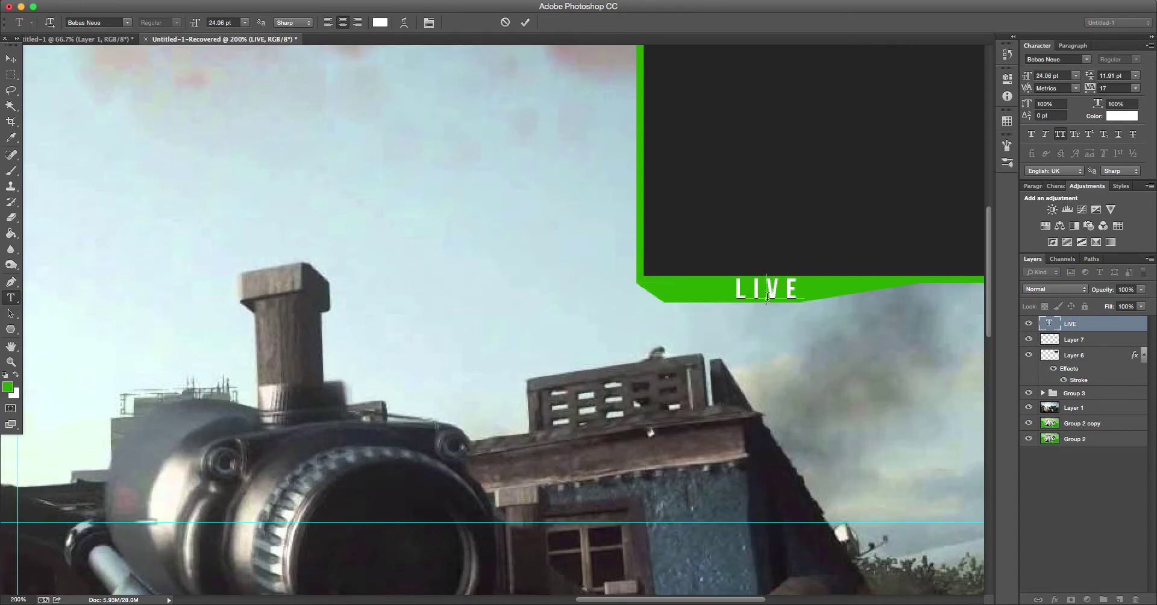
drag(846, 380, 853, 382)
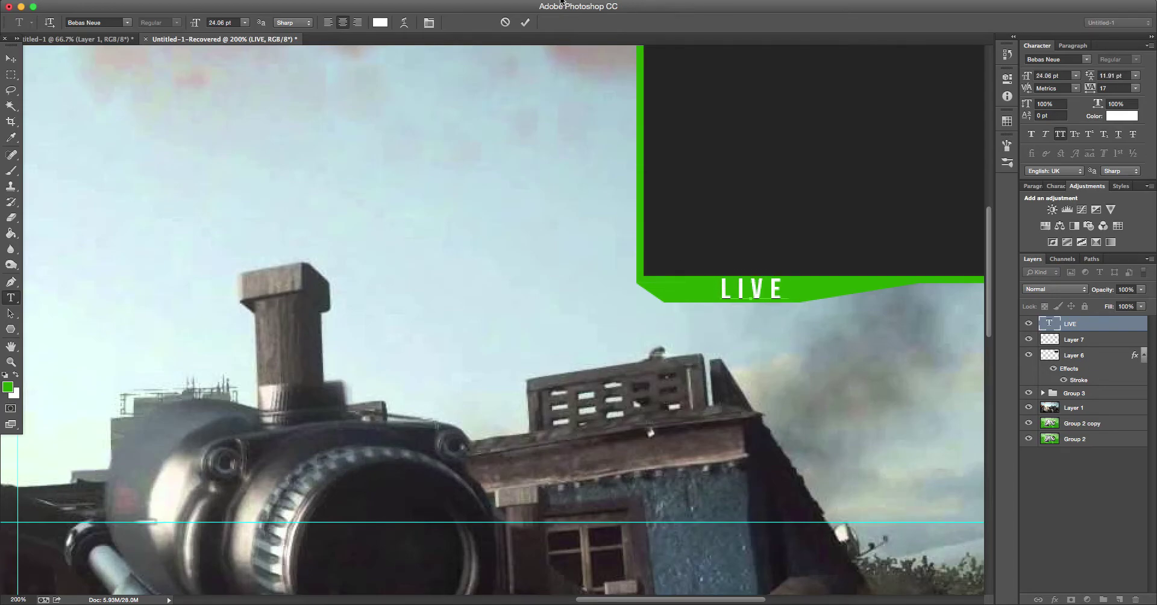
click(525, 23)
drag(11, 74, 61, 85)
drag(304, 209, 314, 212)
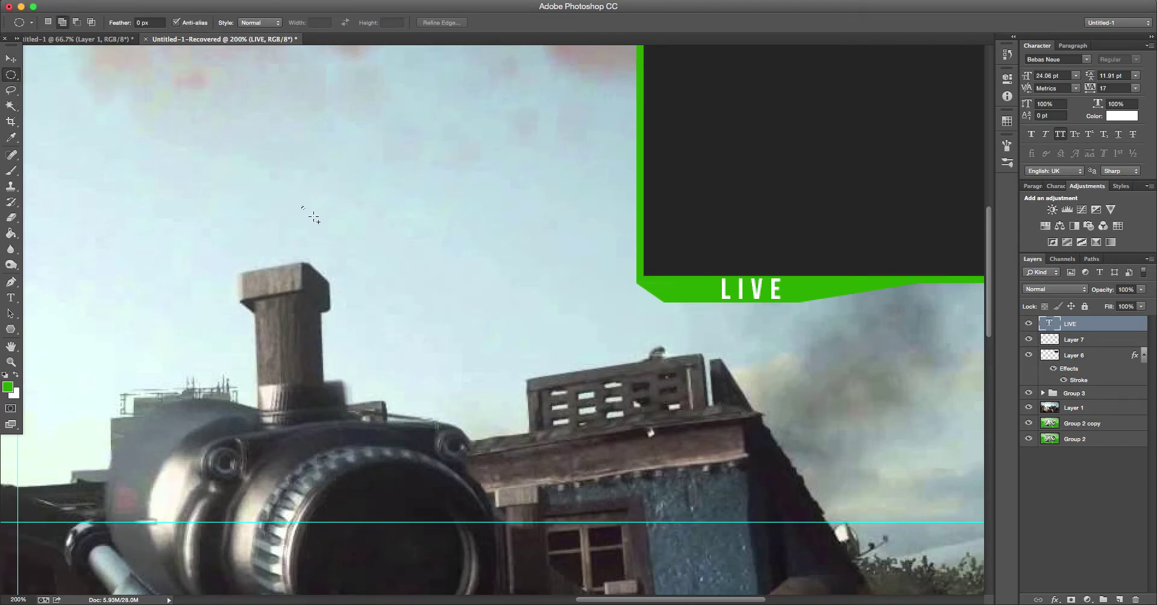
click(1119, 600)
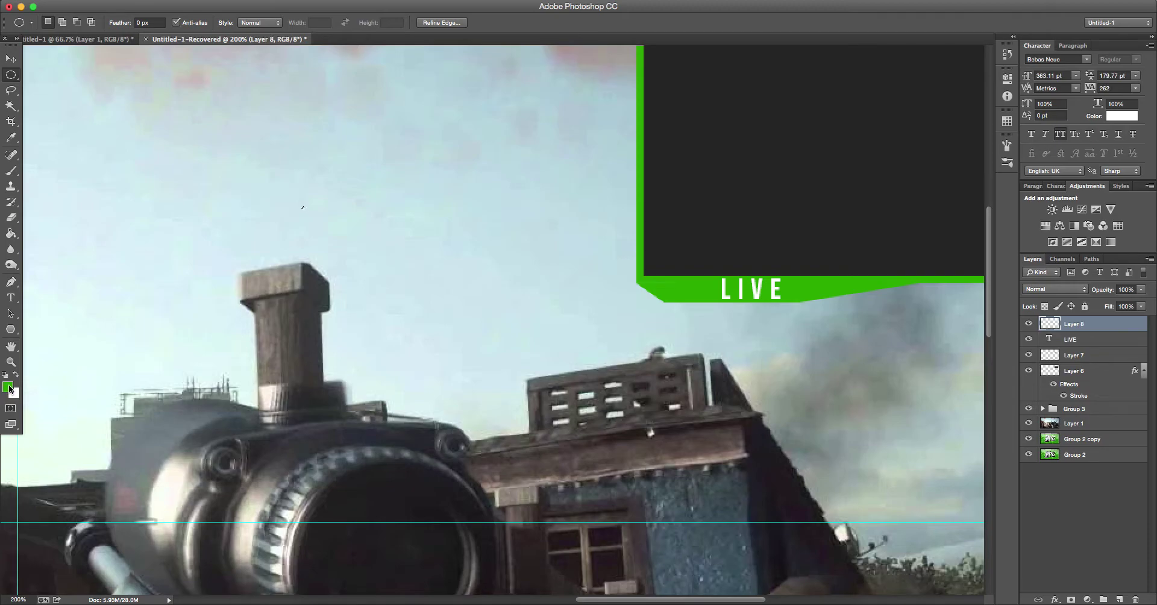
Step: Set the foreground colour to dark red (a30000)
click(8, 387)
drag(756, 424, 756, 391)
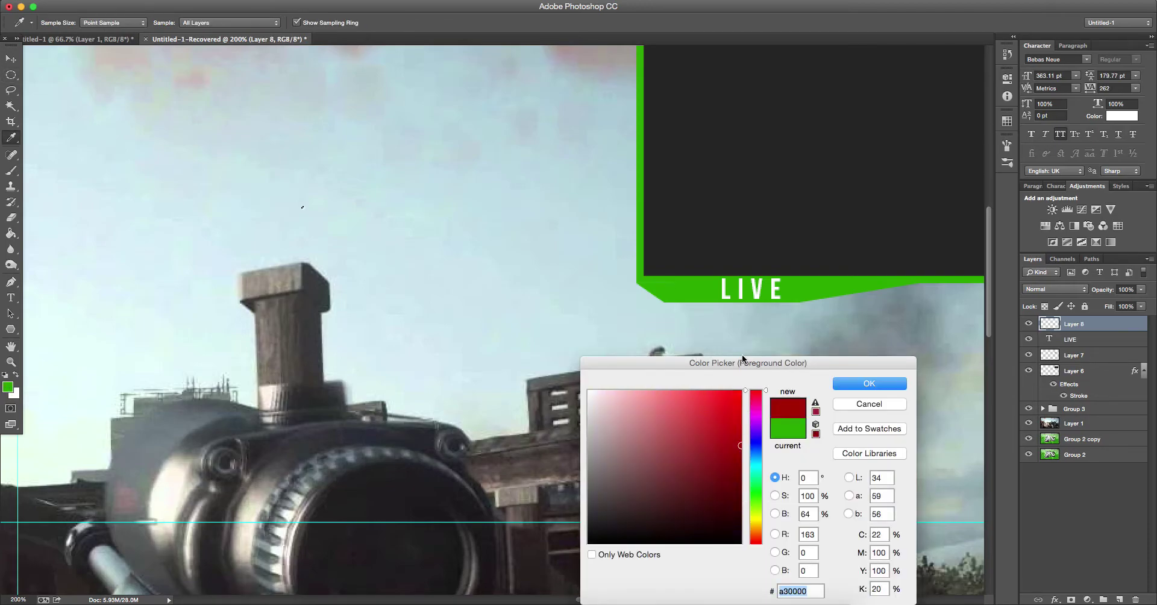
click(869, 383)
click(10, 234)
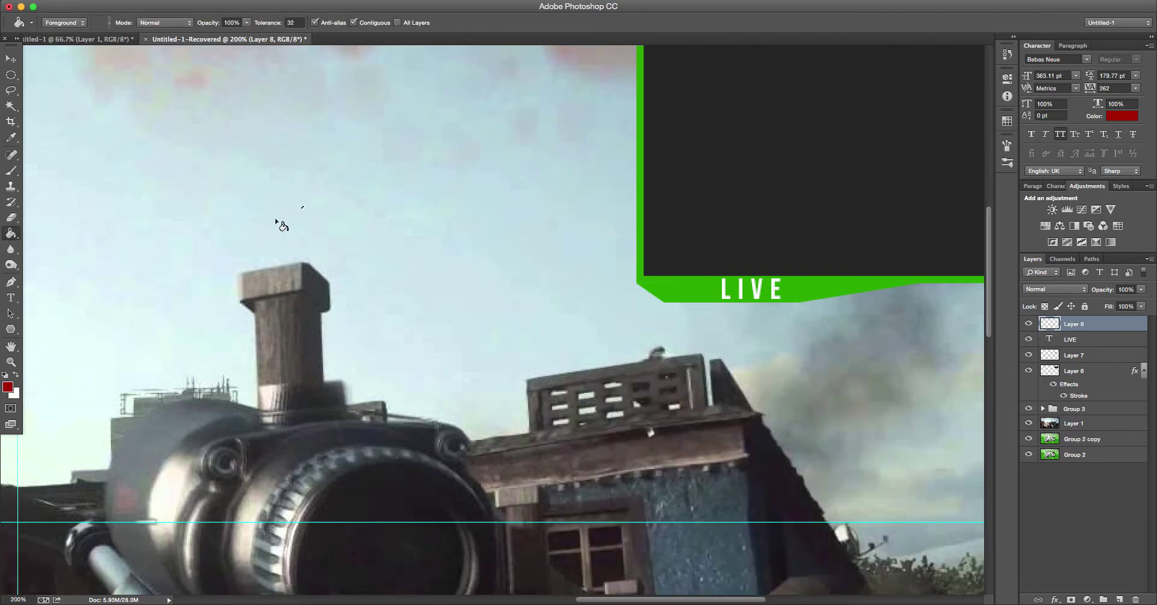
click(11, 59)
drag(697, 279, 631, 252)
key(Delete)
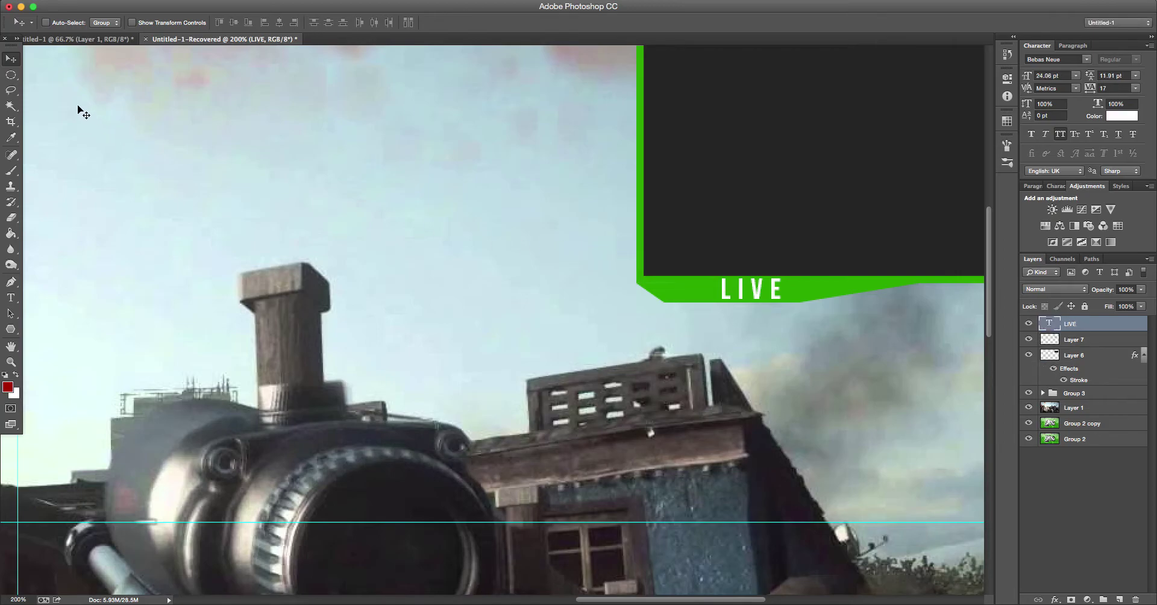
Step: Make a small circular selection, fill it with the dark red on a new layer and place the dot just left of the LIVE text
click(11, 75)
drag(187, 158, 208, 168)
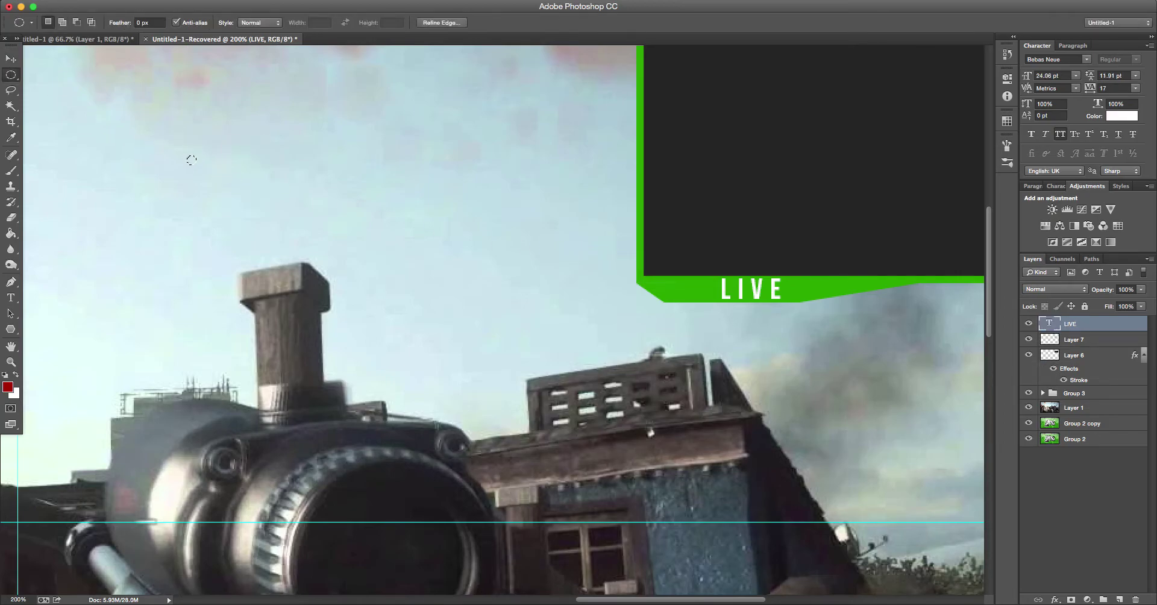
click(1120, 600)
click(11, 234)
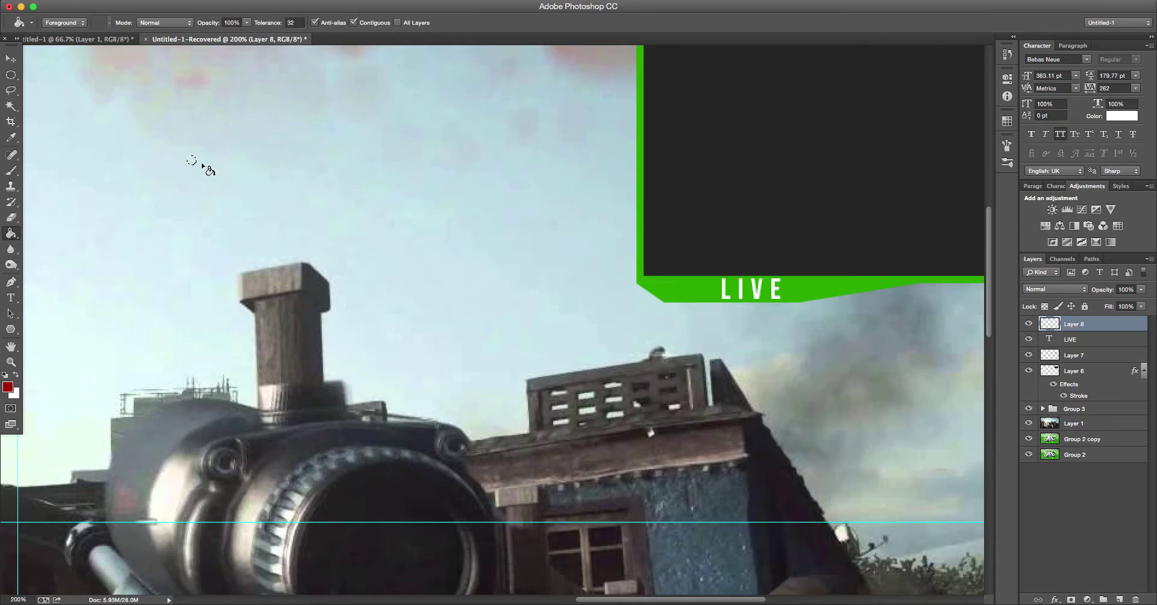
click(11, 59)
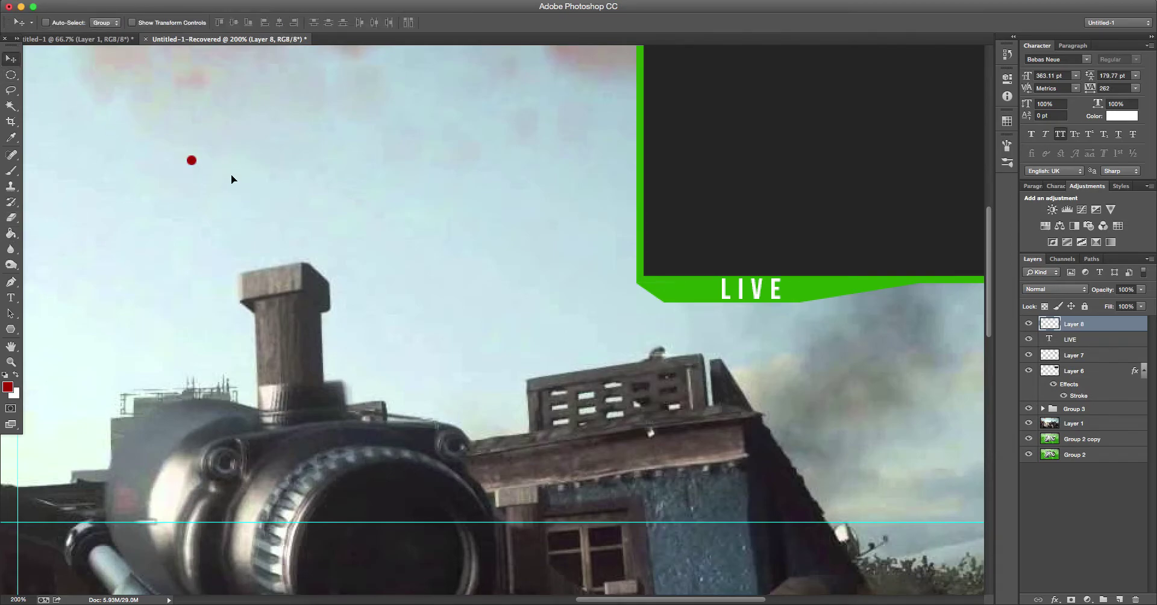
mouse_move(183, 156)
mouse_down()
mouse_move(665, 291)
mouse_move(701, 284)
mouse_up()
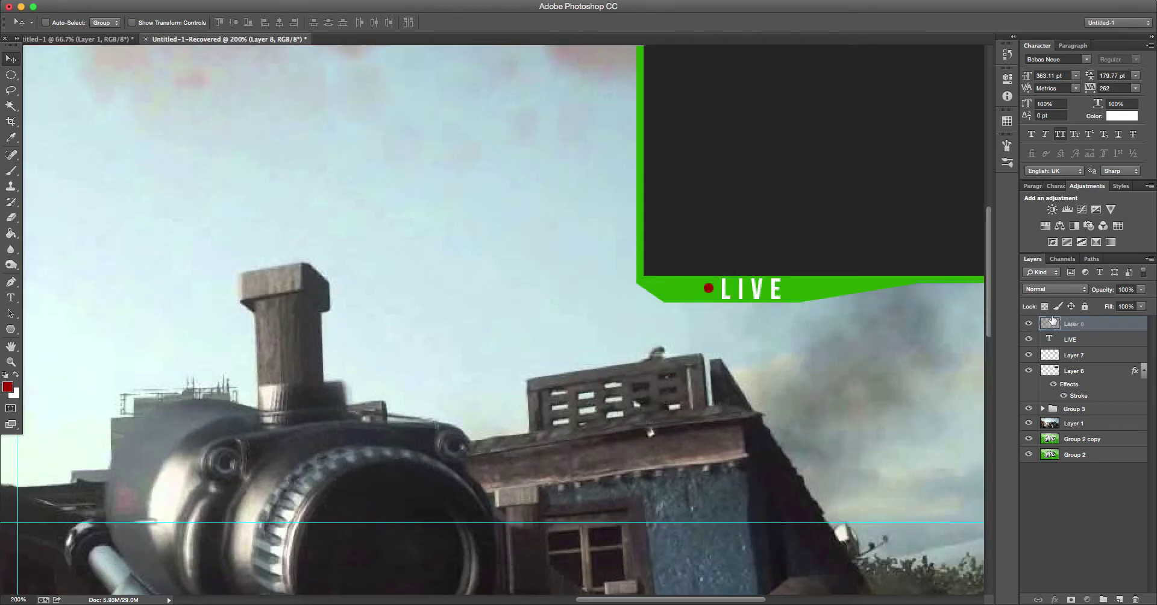
Step: Put the LIVE text layer above the red dot's layer and shift both slightly left on the green tab
drag(1093, 341, 1088, 322)
shift+click(1087, 339)
drag(734, 293, 721, 292)
key(super+0)
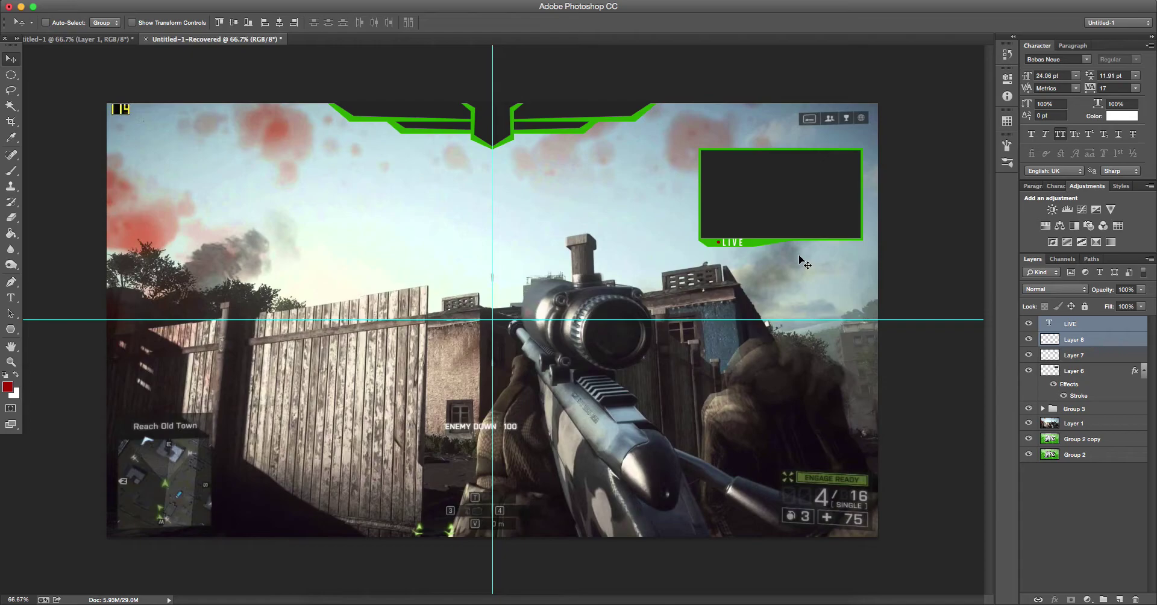
drag(799, 256, 798, 255)
Step: Draw a thin Pen path across the lower image from the left edge, sloping off the canvas past the centre, and convert it to a selection
click(11, 281)
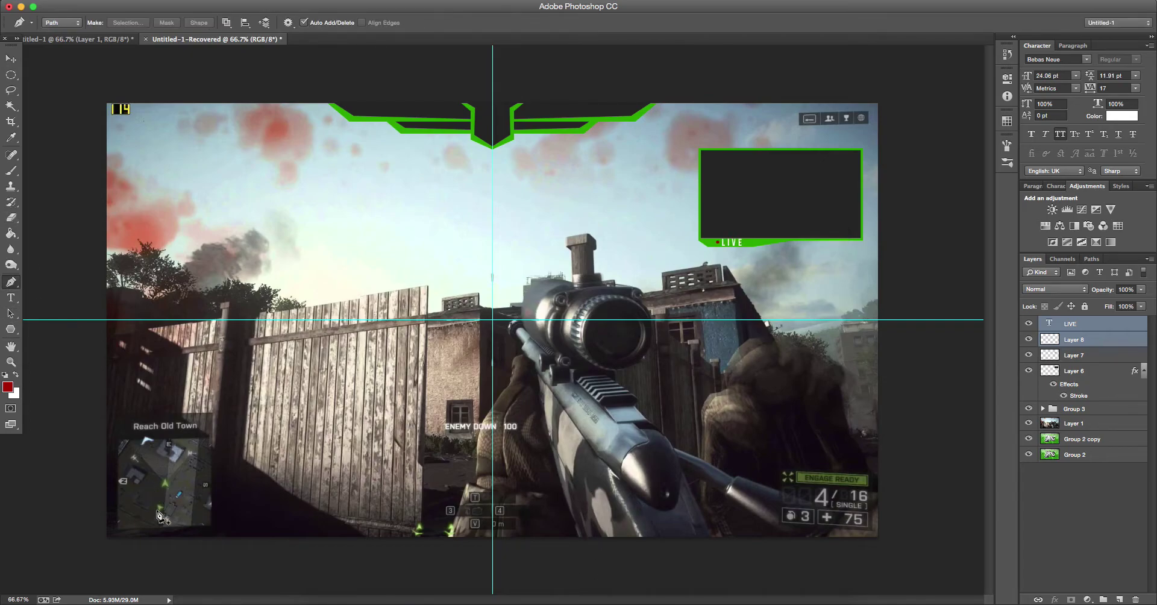
click(94, 512)
click(540, 512)
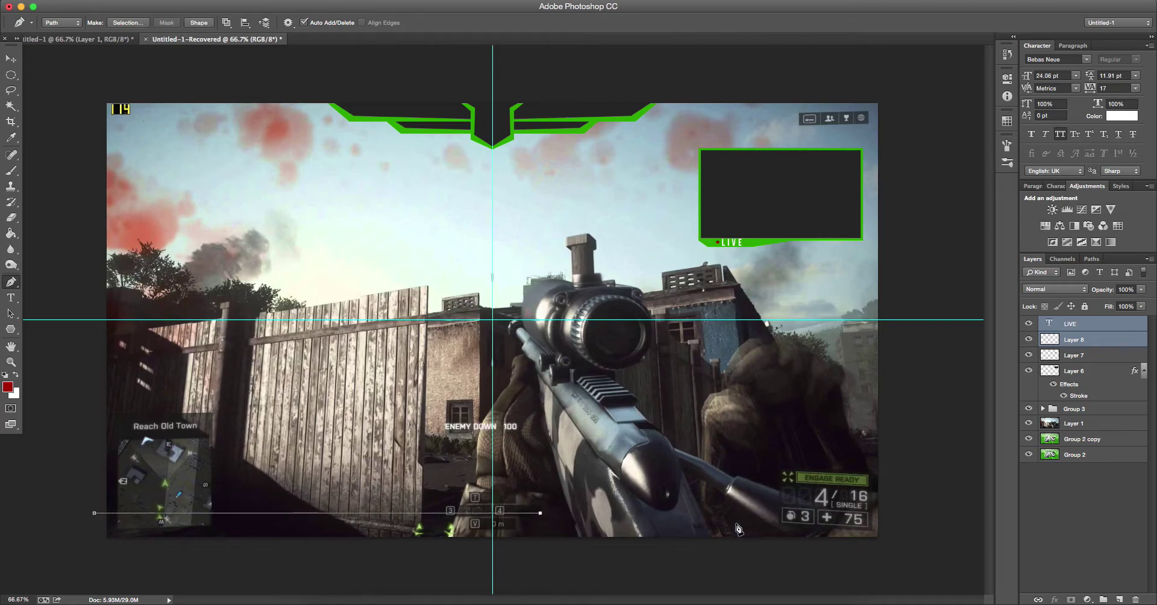
click(620, 546)
click(95, 514)
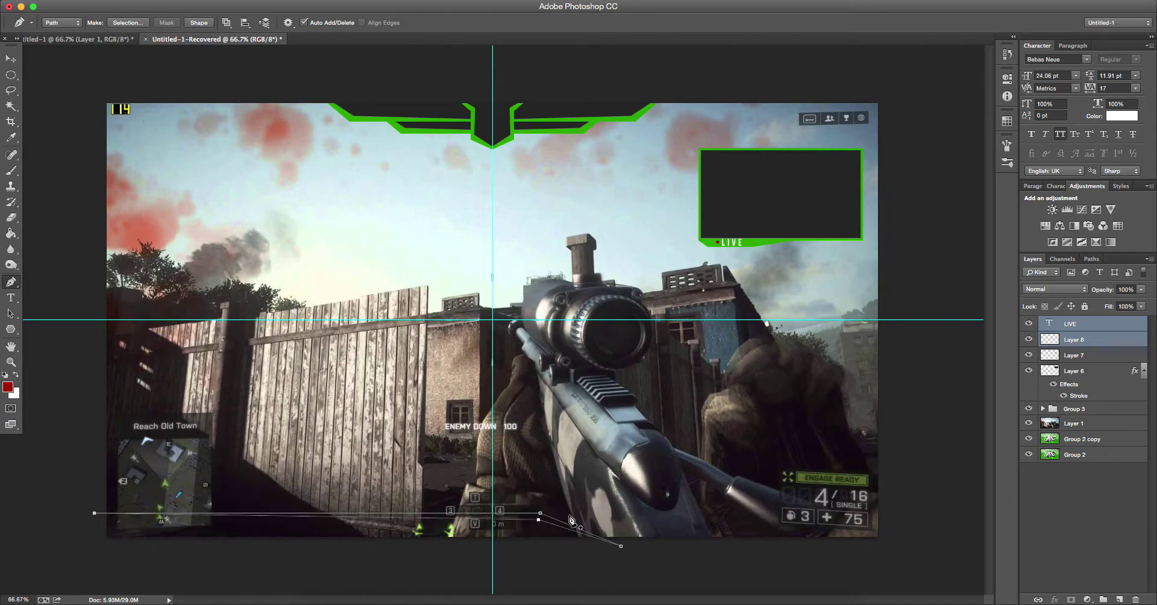
right_click(536, 517)
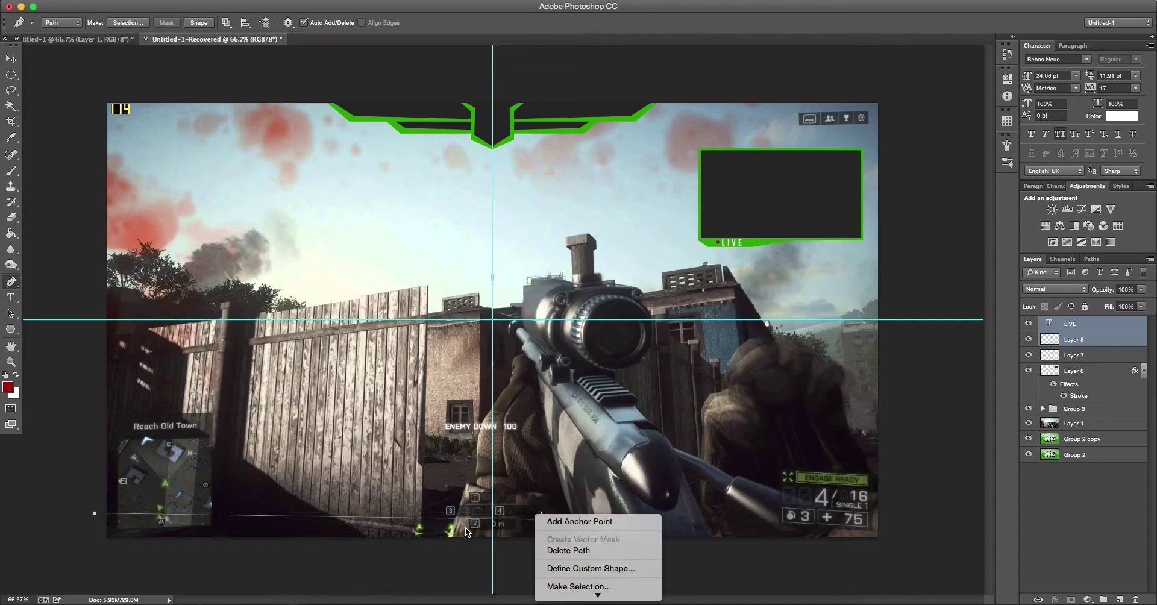
click(467, 529)
right_click(513, 519)
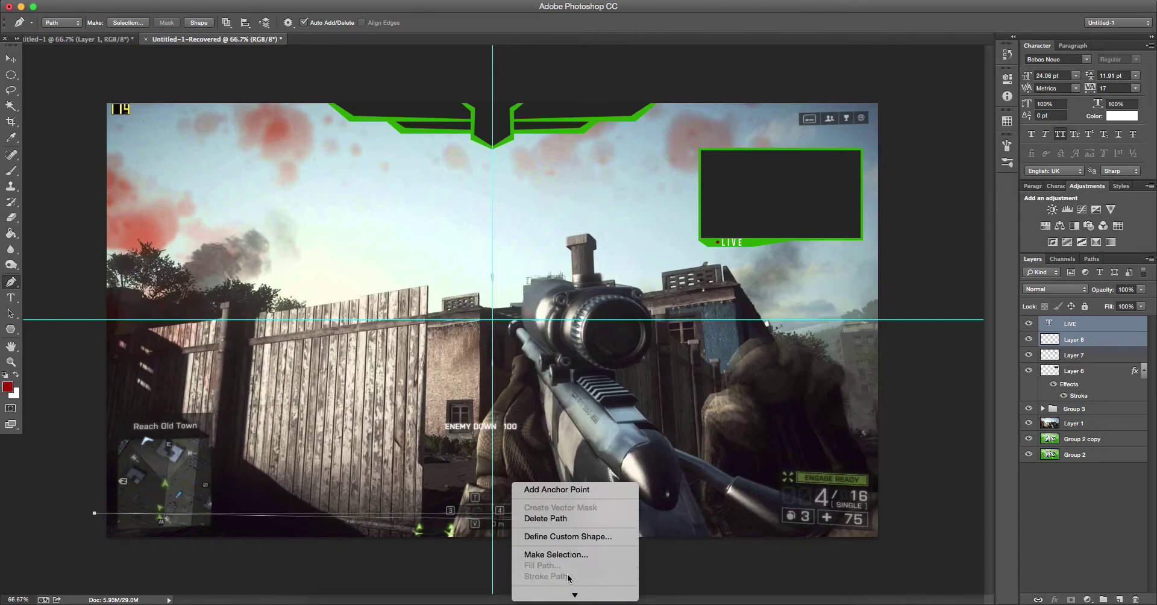
click(576, 554)
click(640, 230)
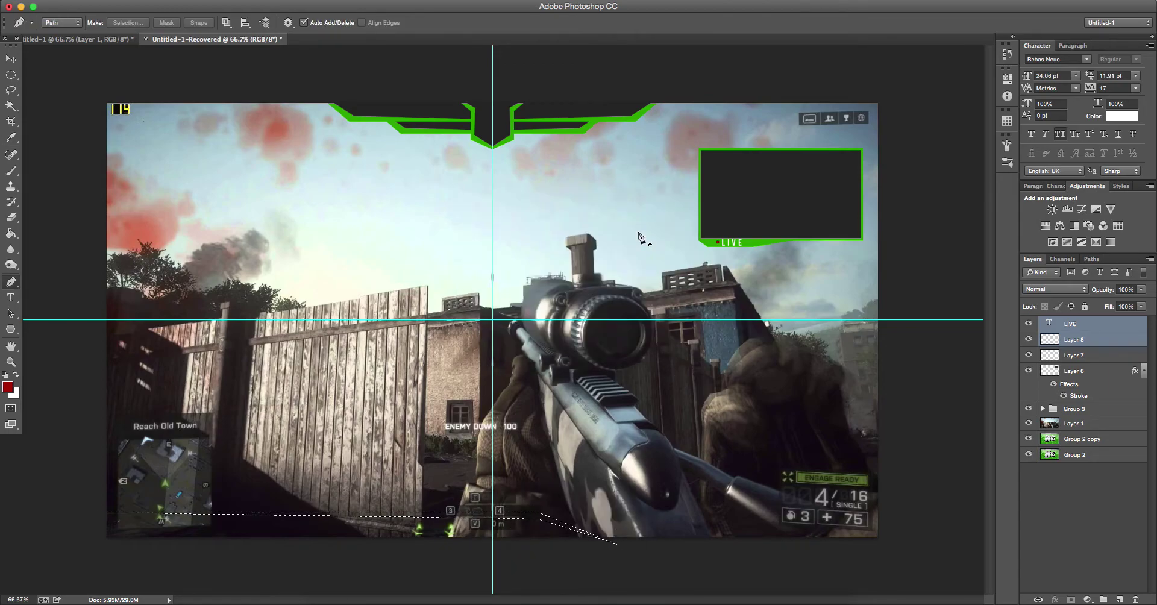
Step: Sample the green from the top bar, fill the band selection with it on a new layer above Group 3, and deselect
click(11, 233)
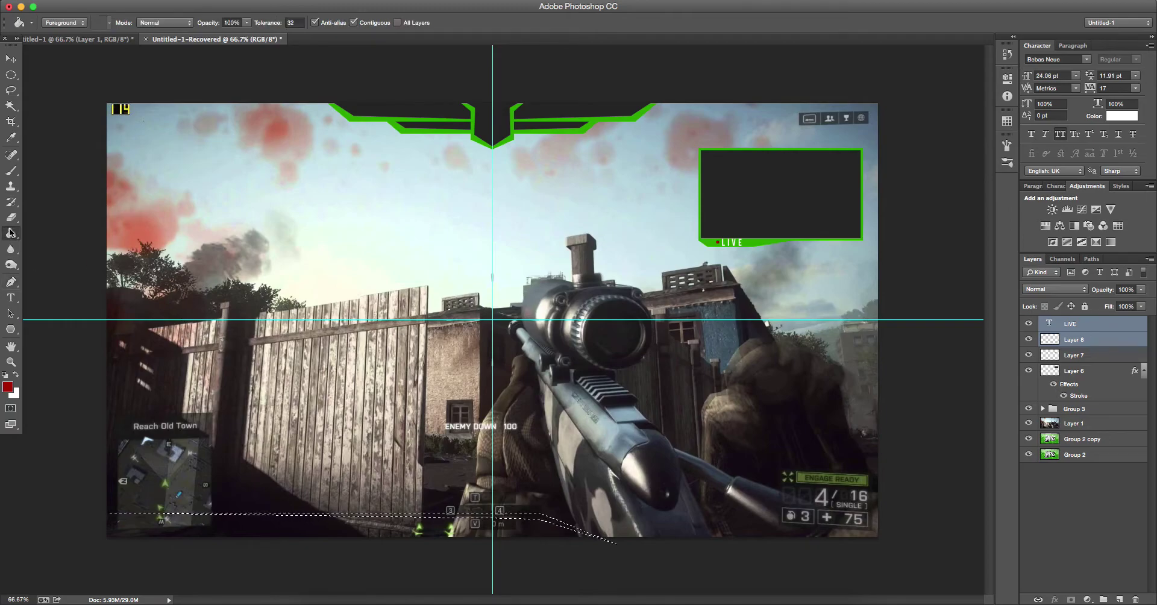
click(11, 137)
click(407, 125)
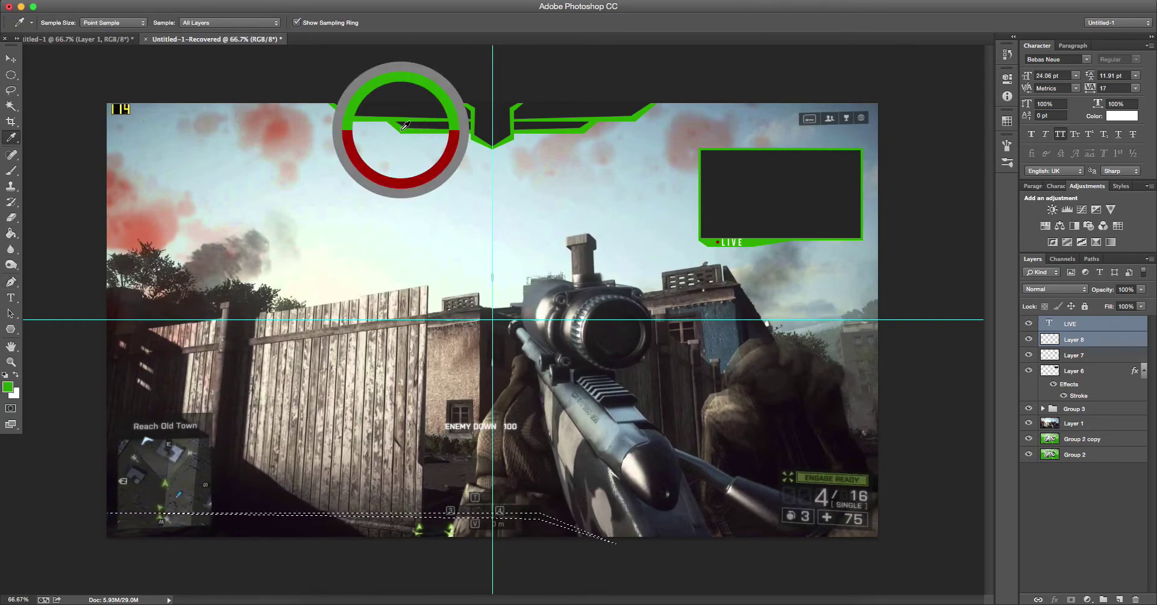
click(1090, 415)
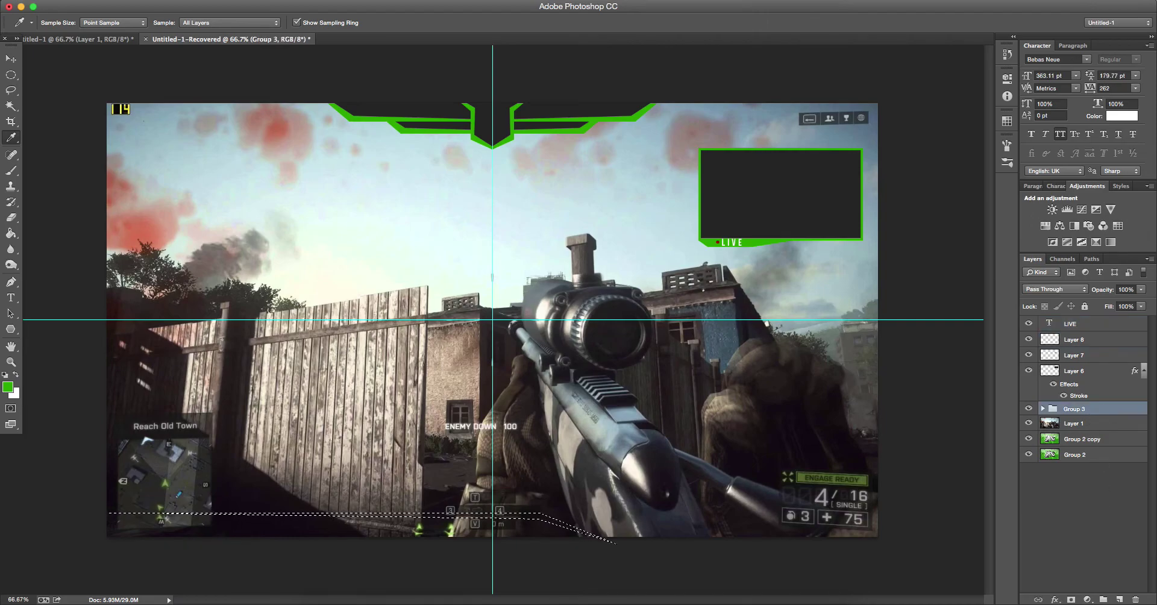
click(1119, 600)
click(11, 235)
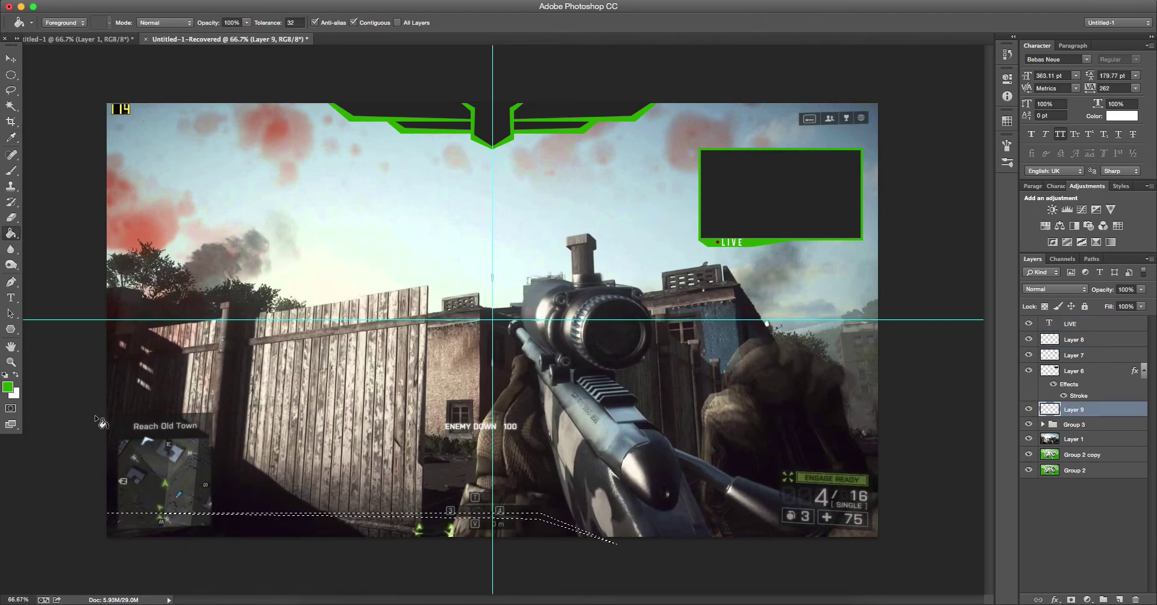
click(522, 517)
key(super+d)
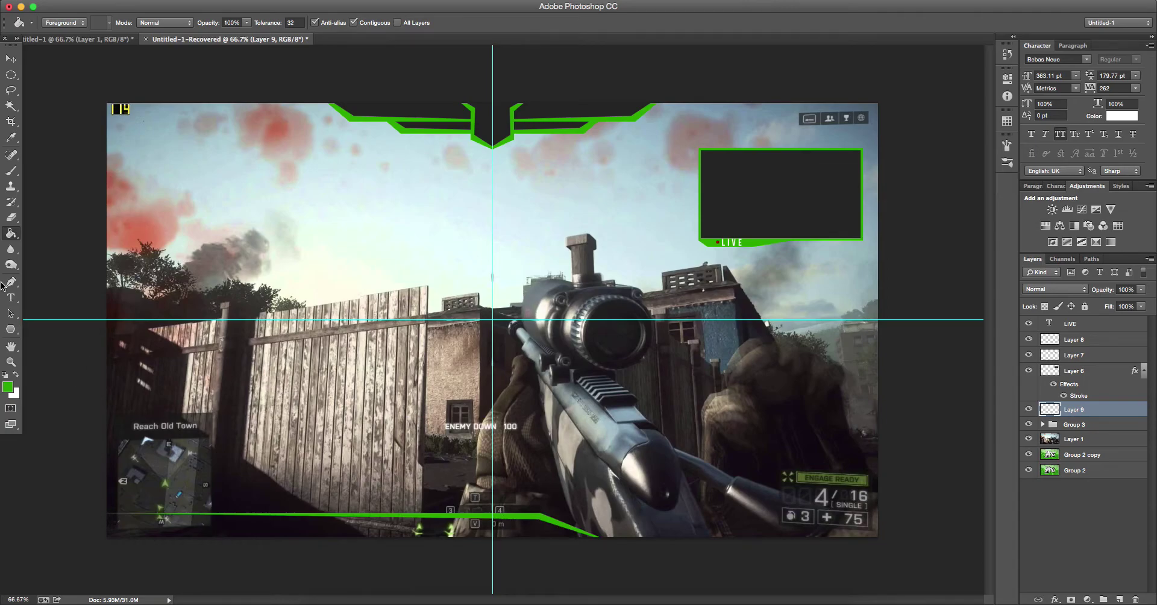
Step: Move the green bottom band left so its sloped tip meets the vertical centre guide
key(super+equal)
scroll(693, 561, down, 5)
scroll(693, 561, left, 5)
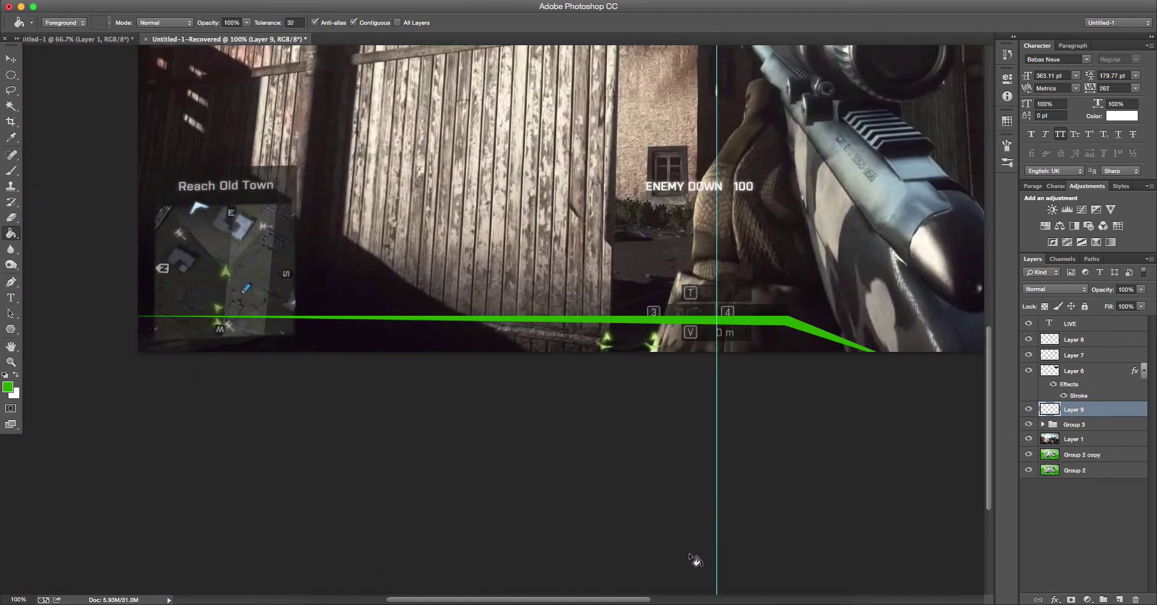
click(11, 59)
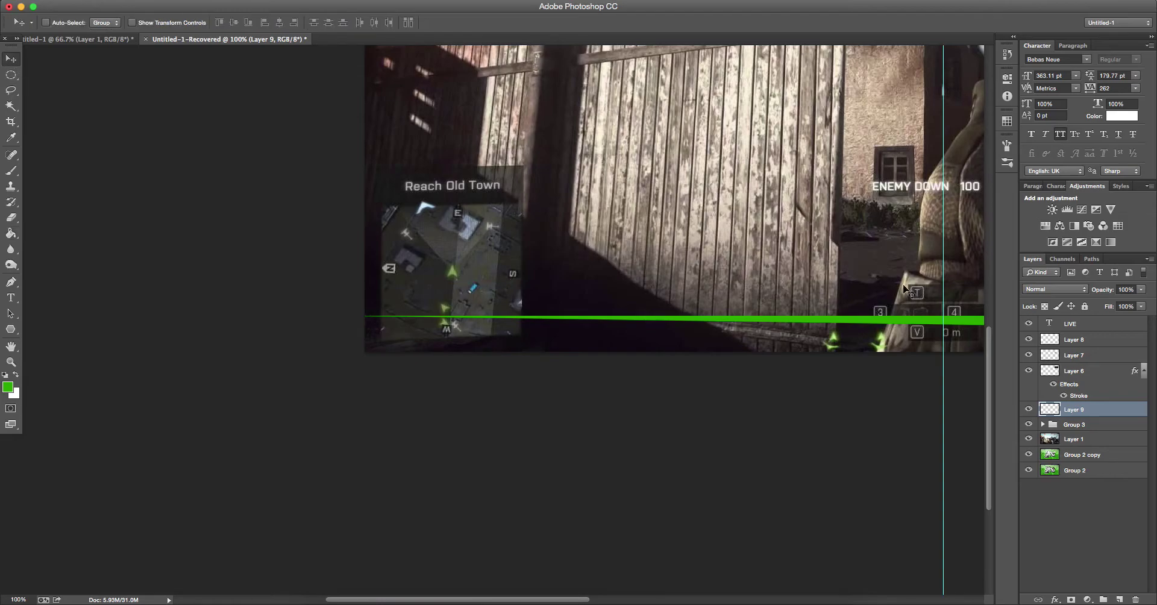
drag(746, 273, 644, 265)
scroll(639, 263, right, 10)
scroll(642, 263, left, 10)
scroll(642, 264, right, 6)
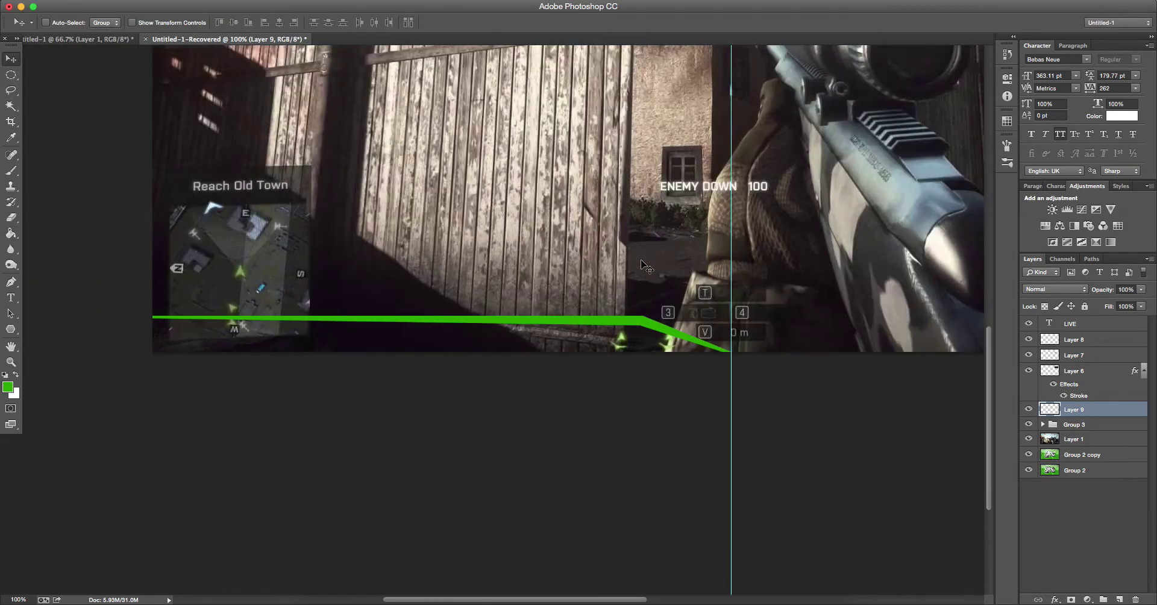
Step: Duplicate the green bottom band, flip the copy horizontally and place it on the right so both tips meet at the centre guide
key(super+j)
scroll(765, 244, right, 4)
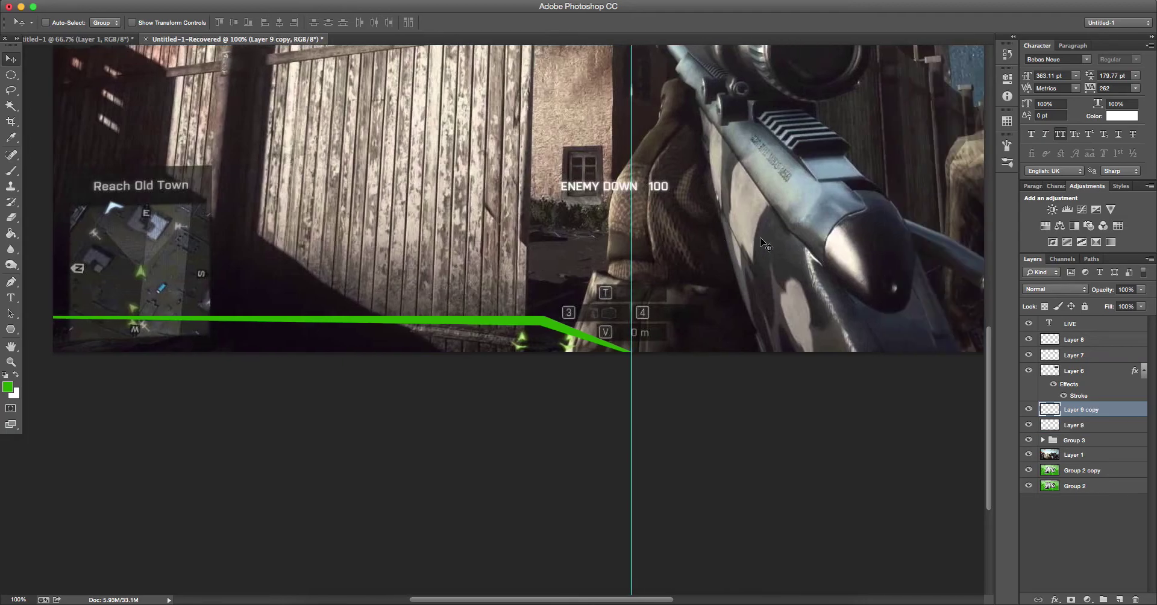
click(256, 3)
mouse_move(181, 258)
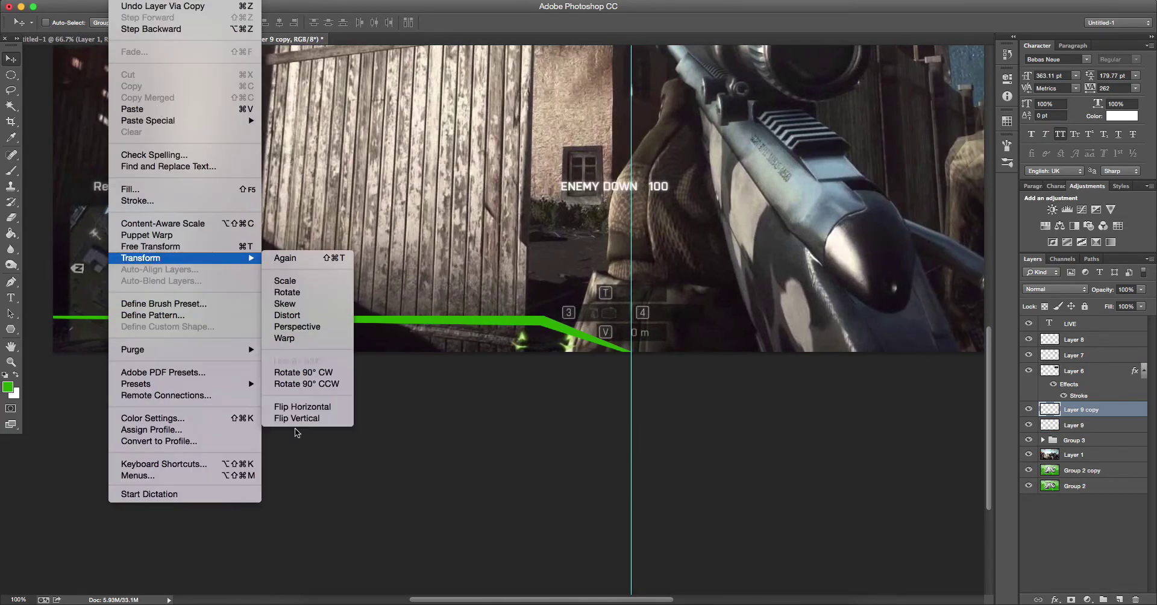
click(309, 411)
drag(311, 412, 954, 427)
scroll(741, 408, left, 1)
scroll(741, 408, right, 10)
drag(427, 390, 540, 393)
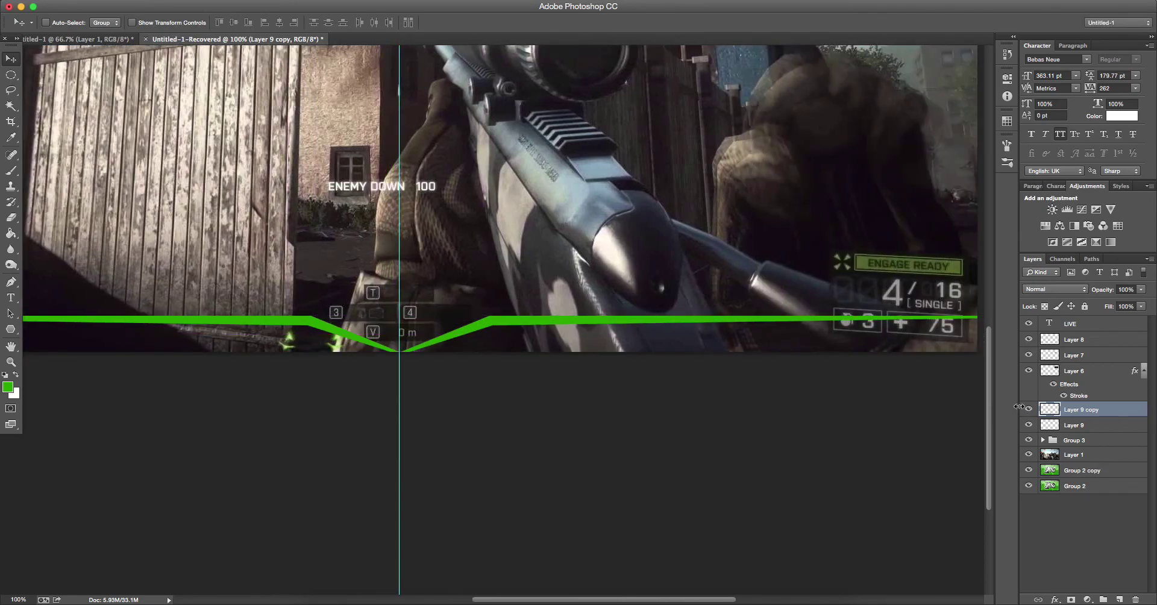
Step: Try a closed Pen path above the left green bottom band, ending at the centre guide, and convert it to a selection
scroll(244, 343, left, 15)
click(11, 281)
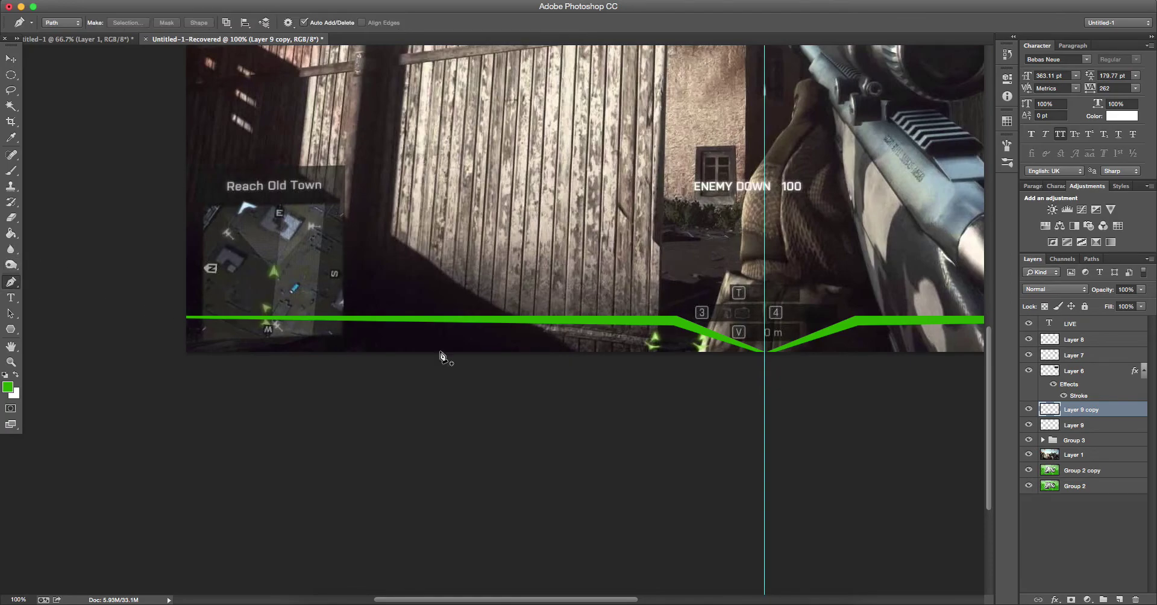
click(764, 347)
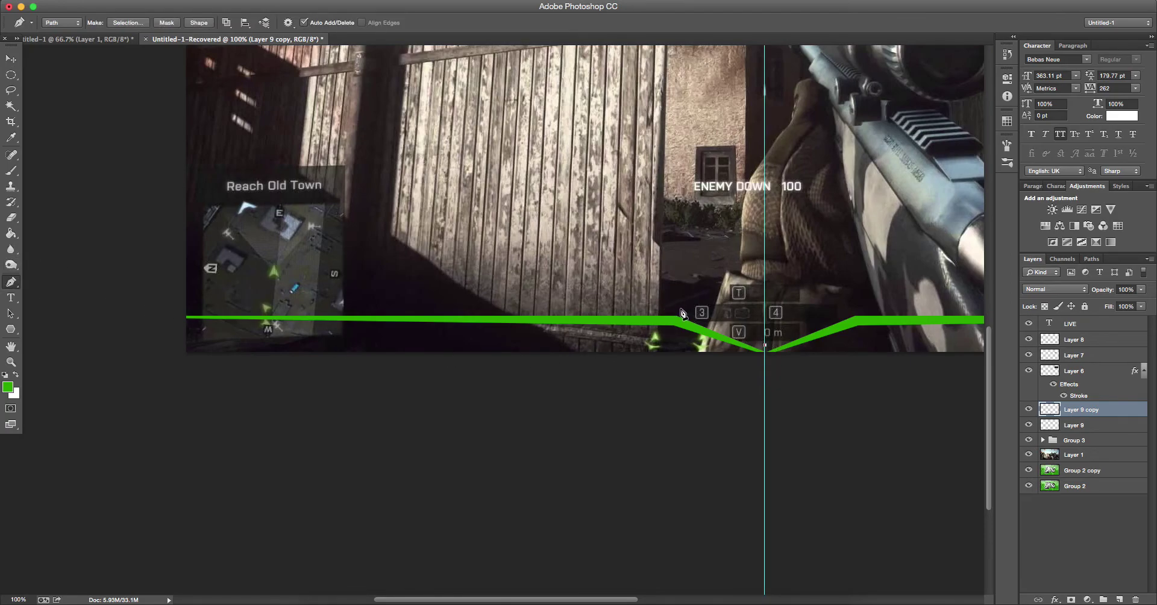
click(684, 313)
click(140, 312)
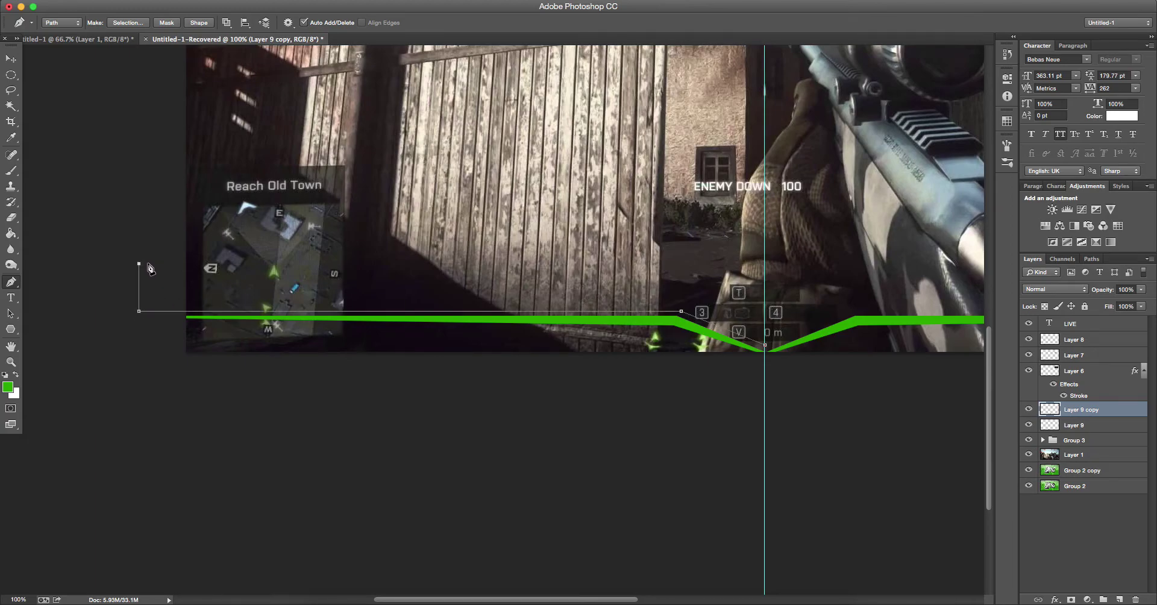
scroll(163, 298, right, 2)
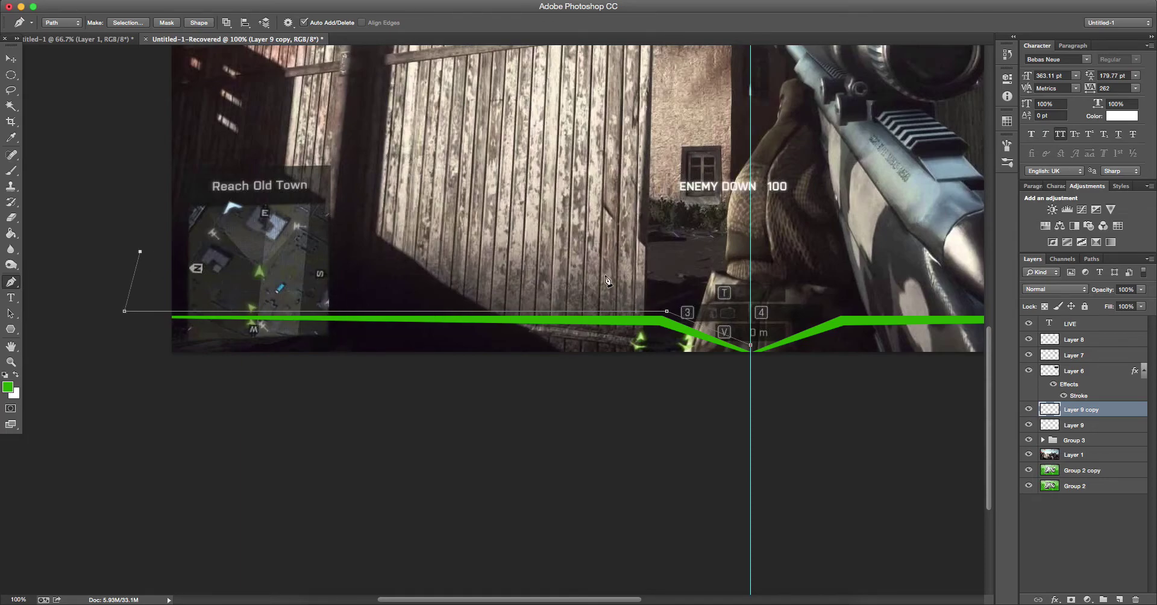
click(693, 252)
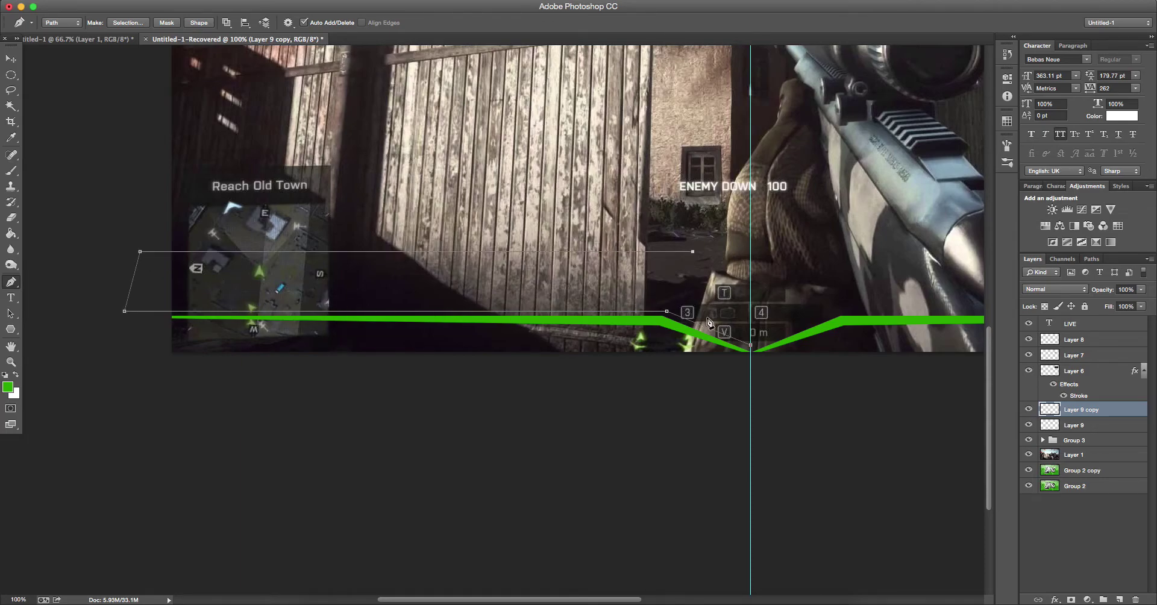
click(751, 345)
click(751, 252)
click(750, 345)
right_click(674, 286)
click(723, 339)
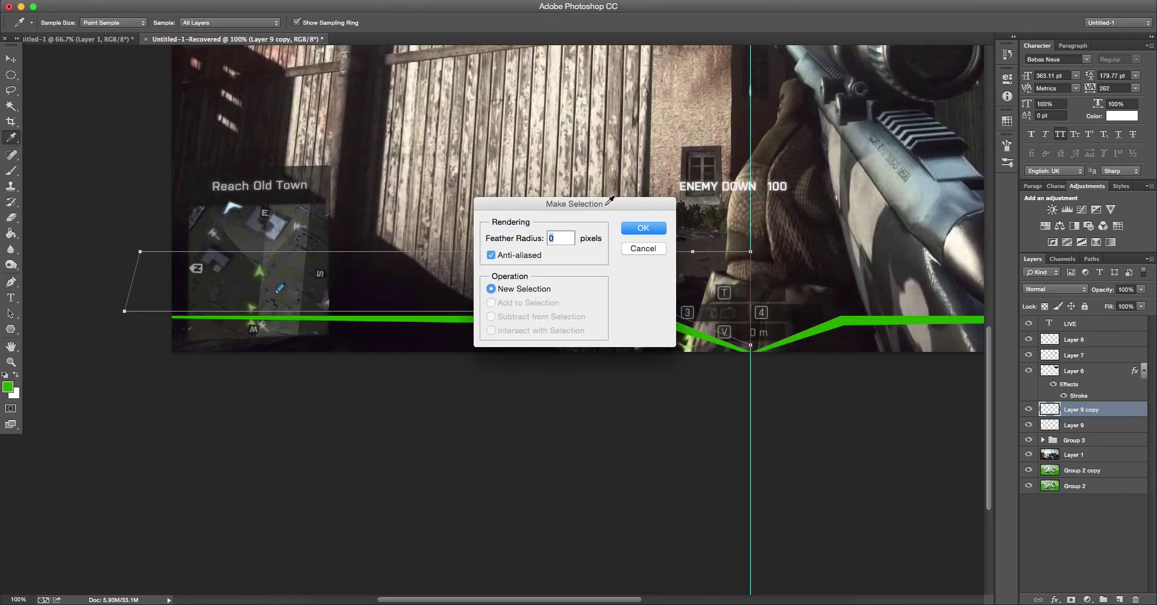
click(630, 228)
Step: Try filling the selected area above the left bottom band with green on the Layer 9 copy layer
click(11, 233)
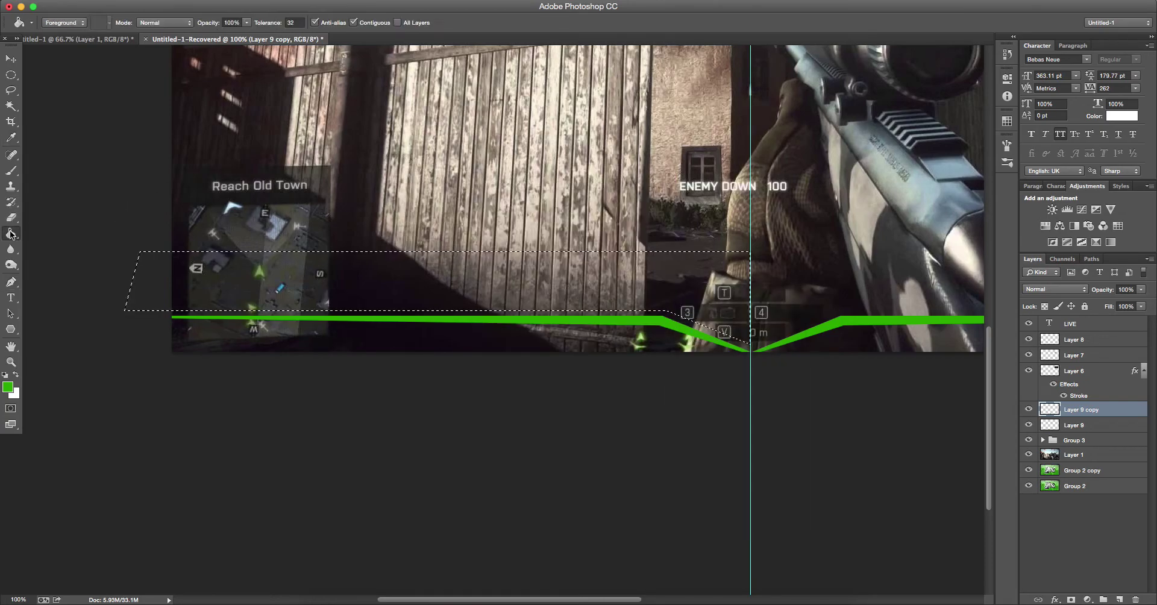
click(348, 287)
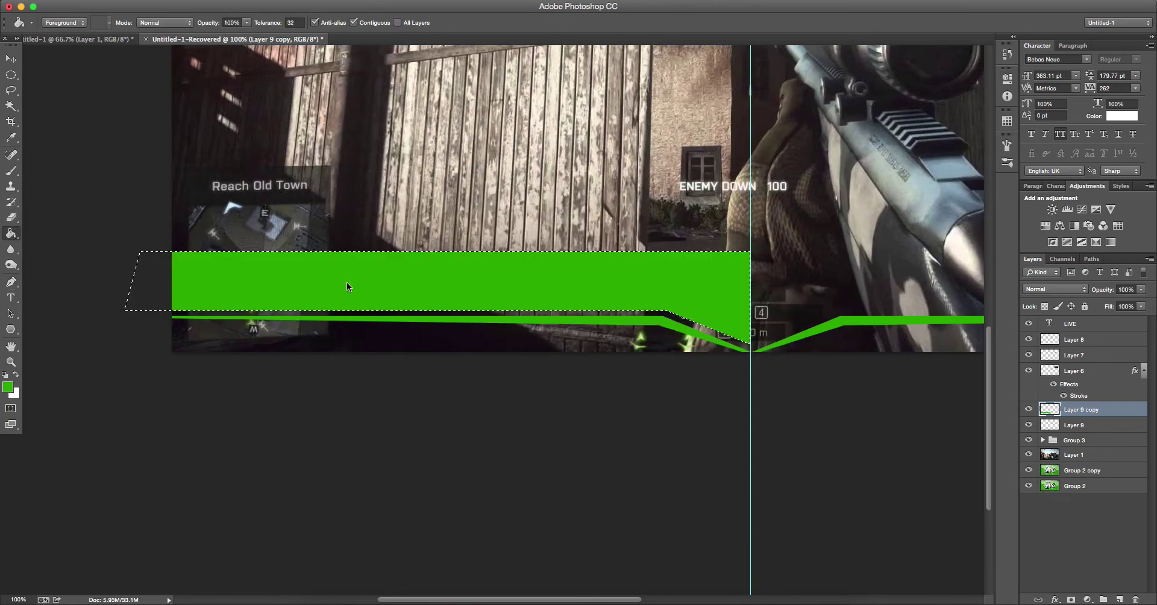
key(super+s)
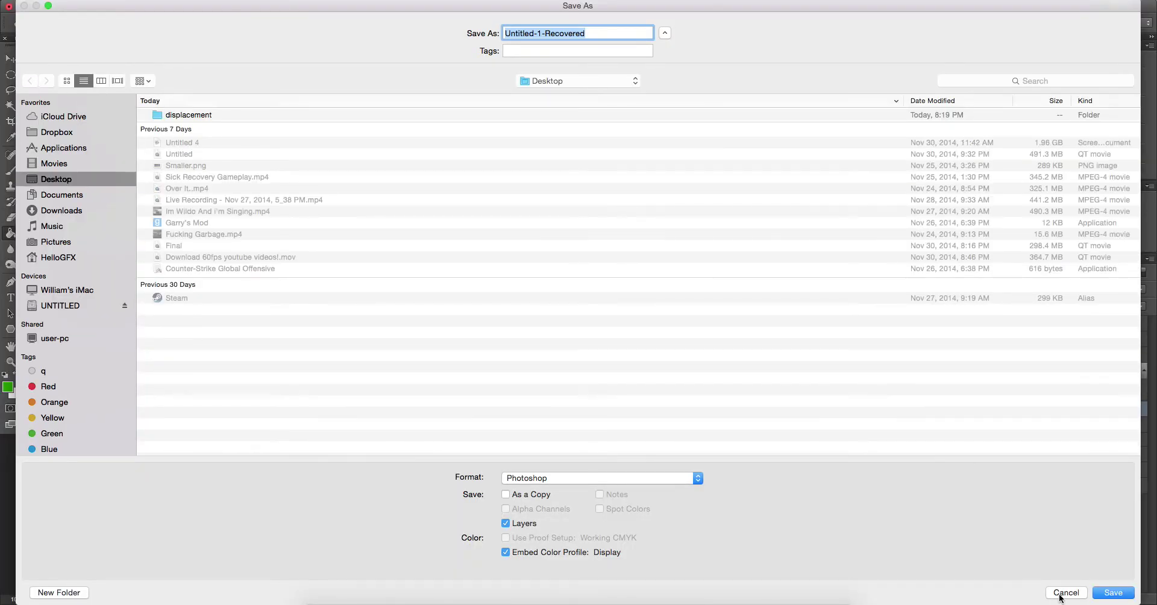
click(1065, 593)
Step: Delete the Layer 9 copy layer holding the mirrored right band and the green filled block
key(super+minus)
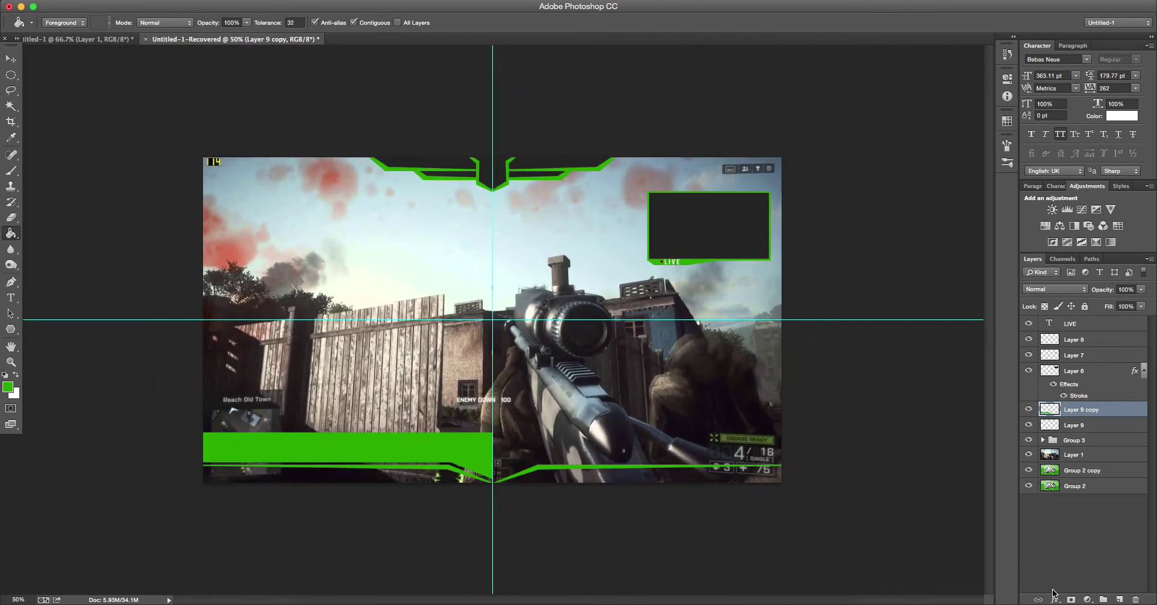
key(Delete)
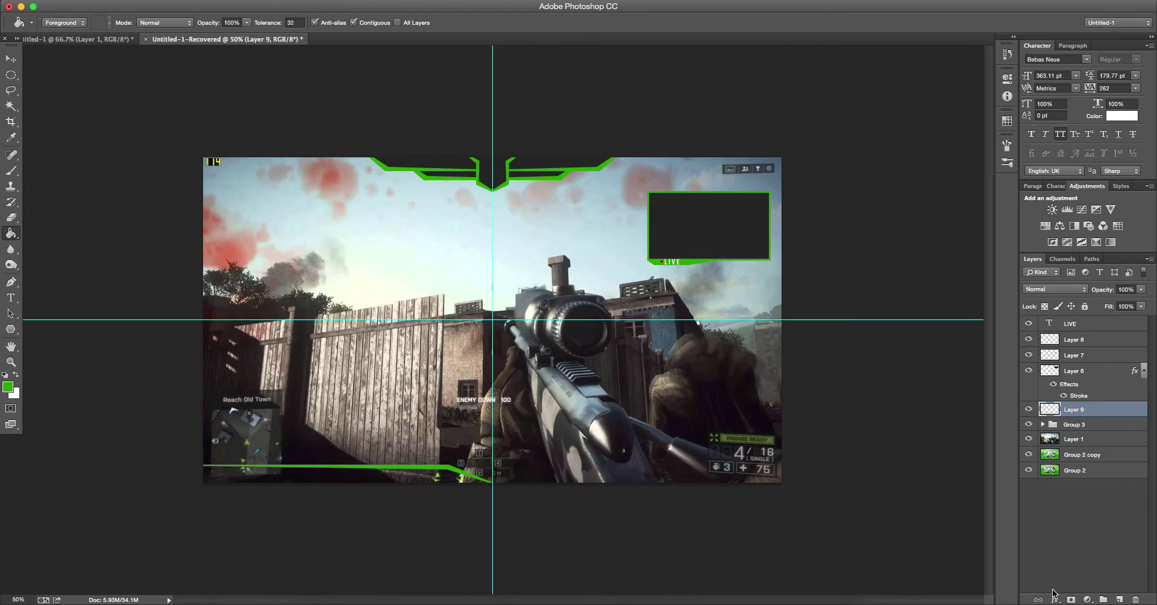
Step: Draw a closed Pen path beneath the left green band down to the canvas's lower edge and make it a selection
key(super+plus)
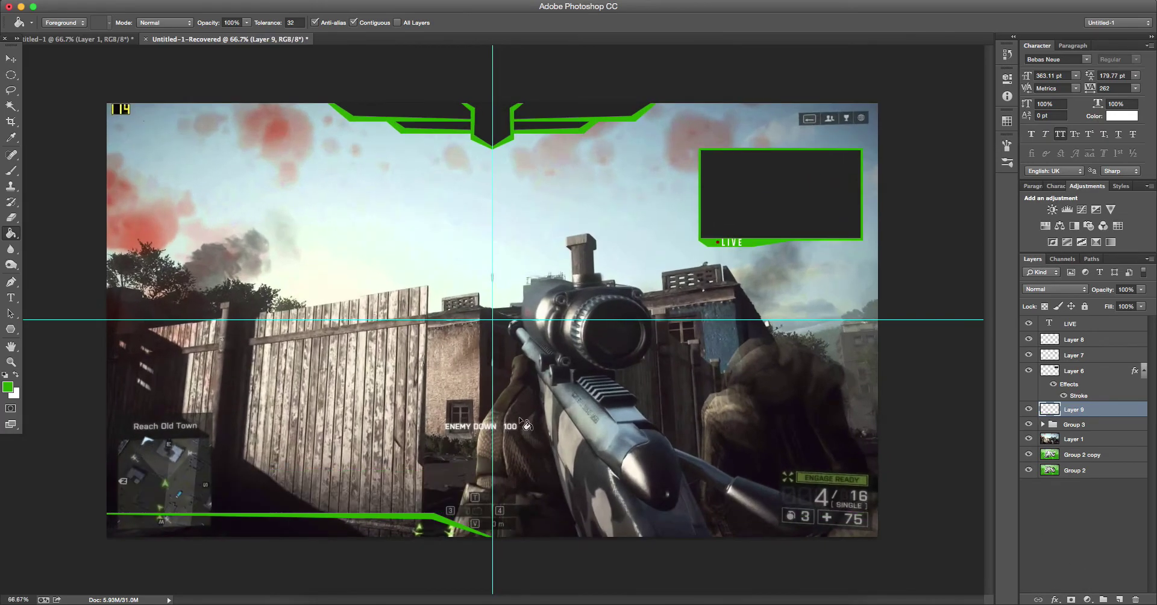
click(11, 281)
click(435, 517)
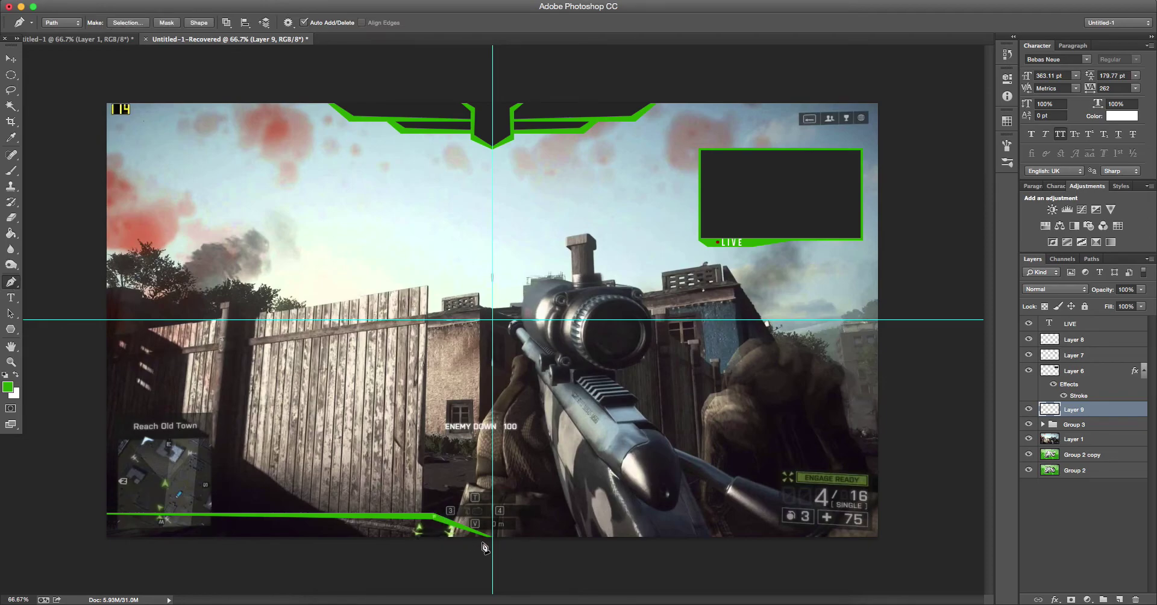
click(82, 539)
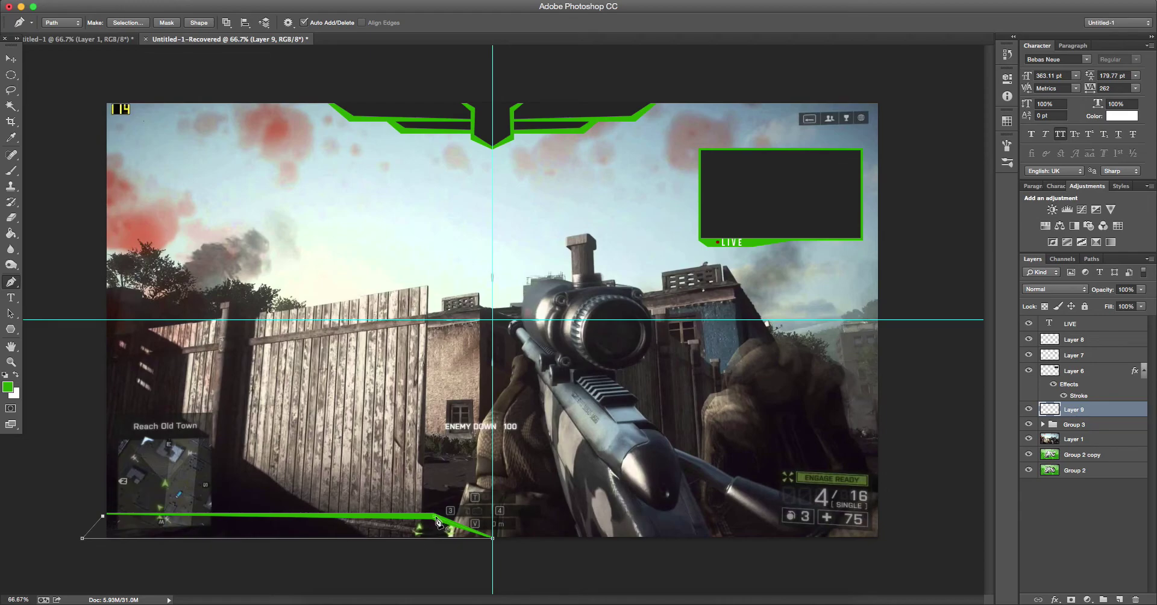
right_click(402, 523)
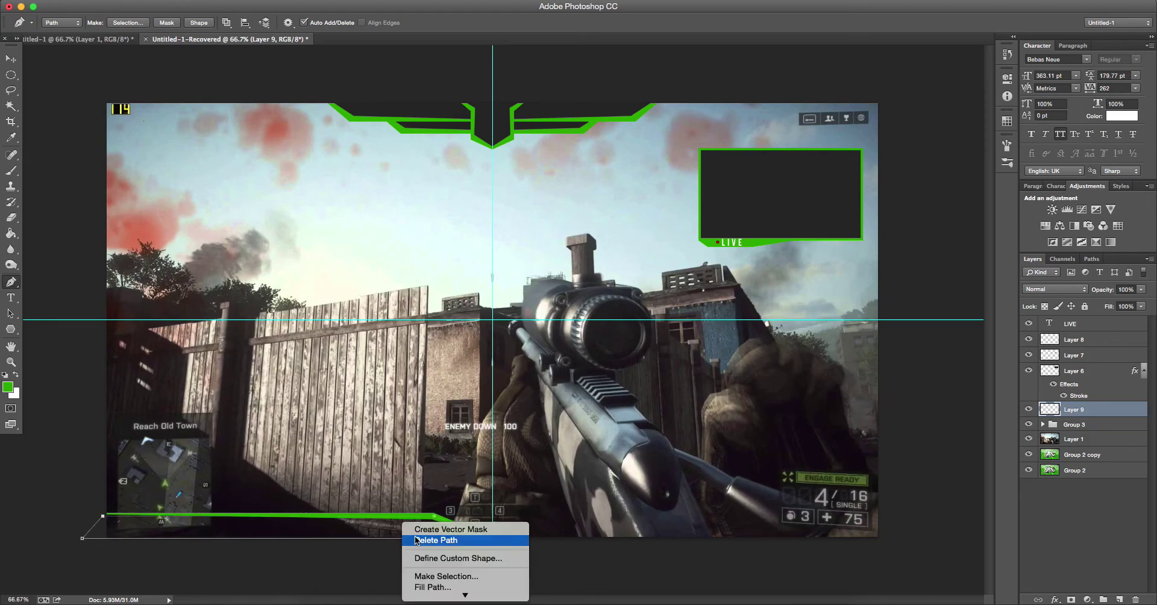
click(452, 577)
click(642, 234)
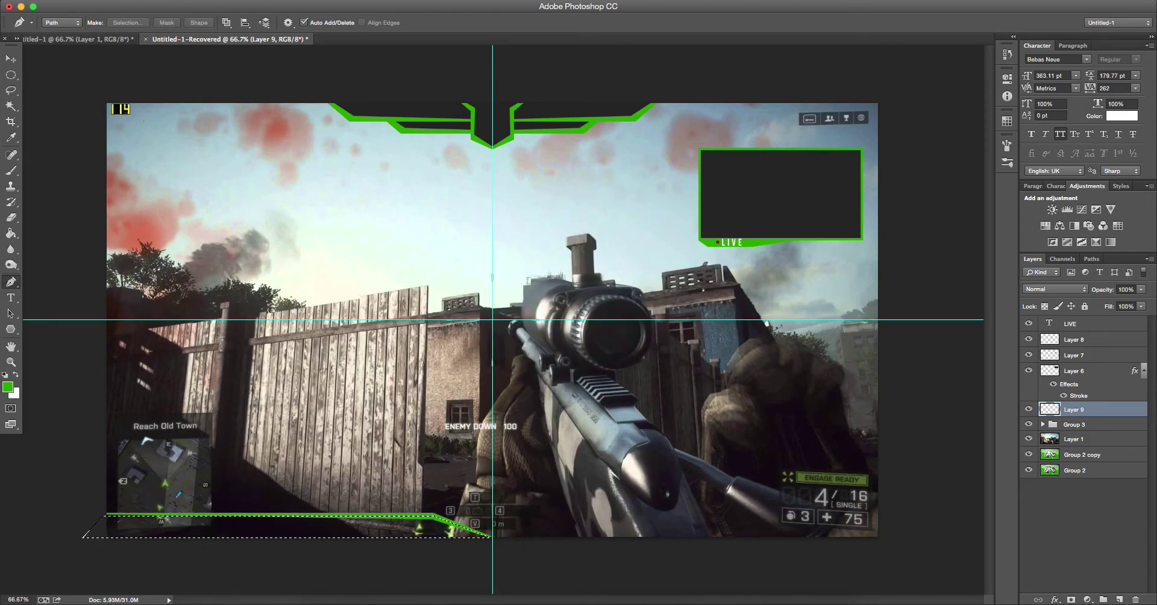
Step: Fill the selection on a new layer with dark grey sampled from the top bar, deselect, and move that layer below Layer 9
click(1119, 599)
key(x)
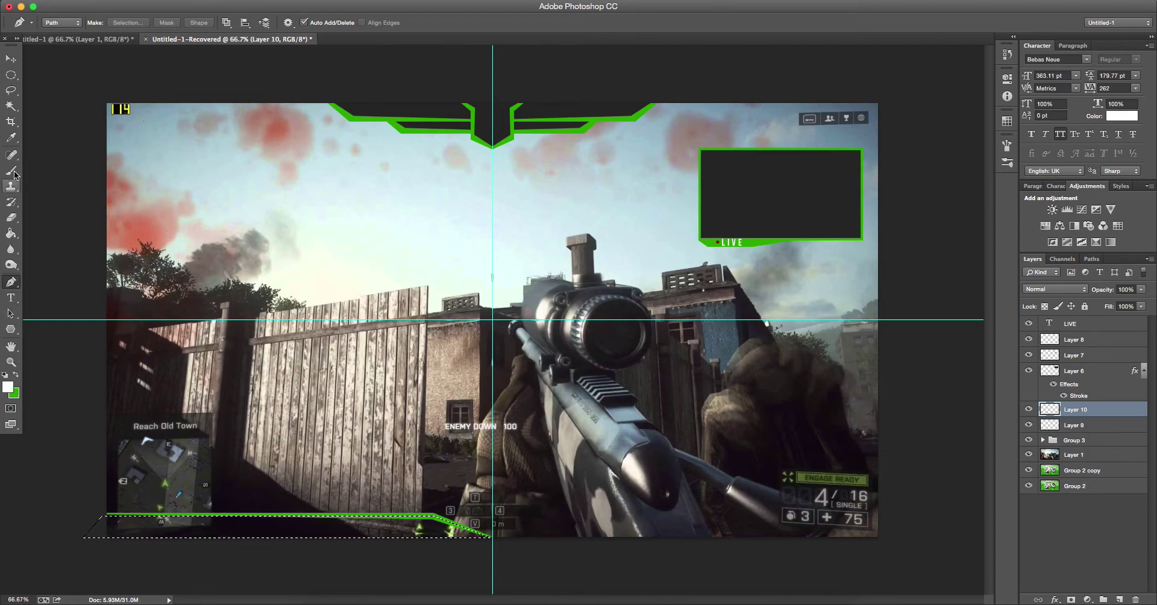
click(13, 140)
click(352, 109)
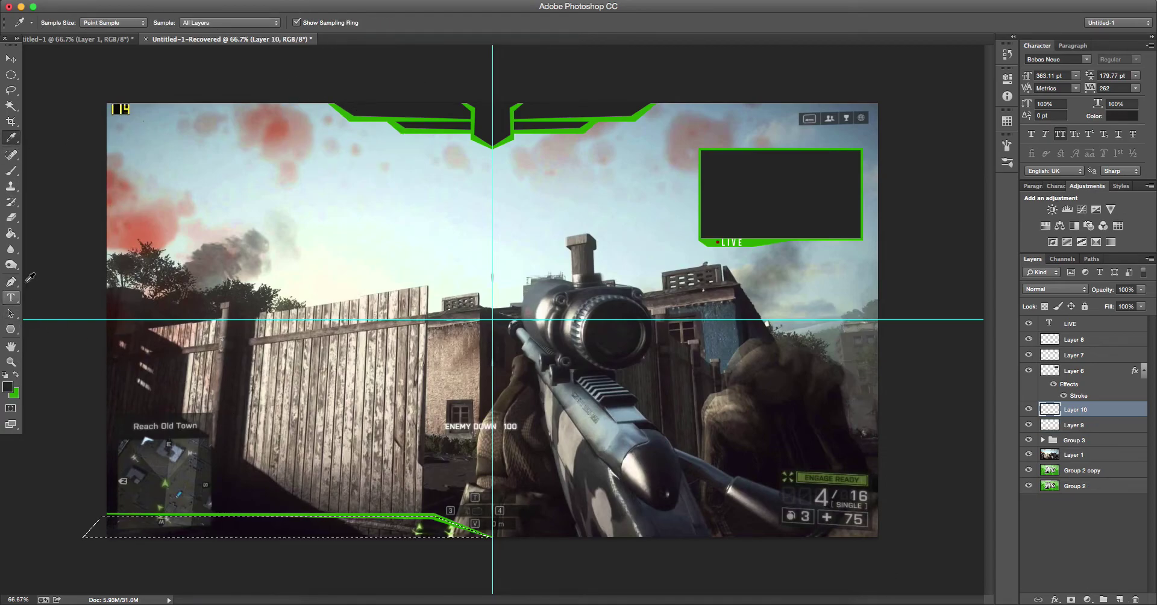
click(11, 233)
click(295, 536)
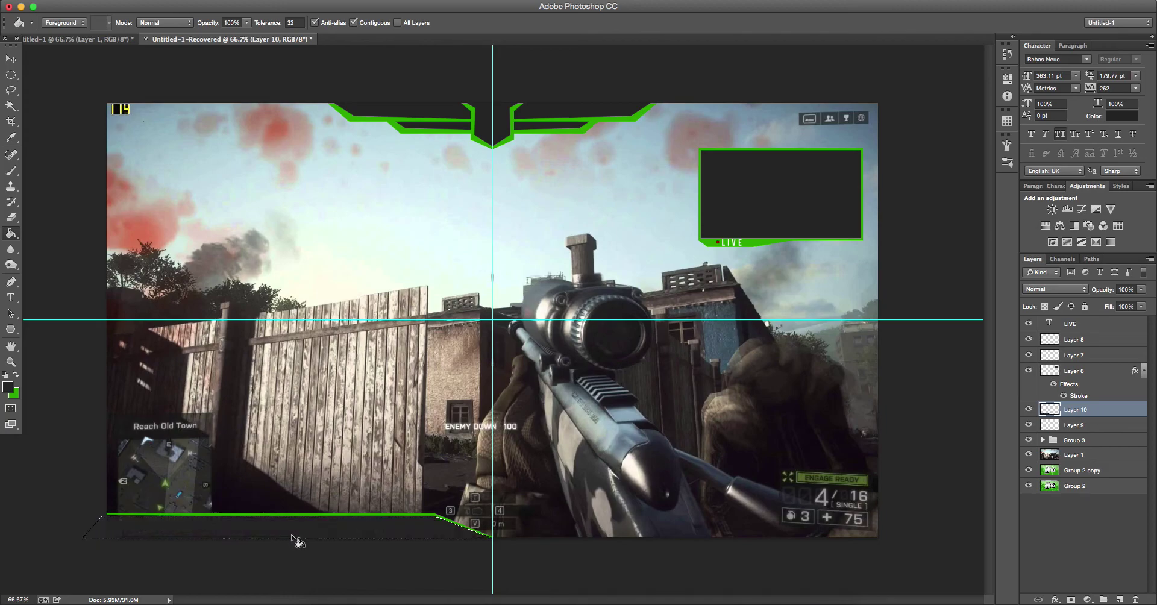
key(super+d)
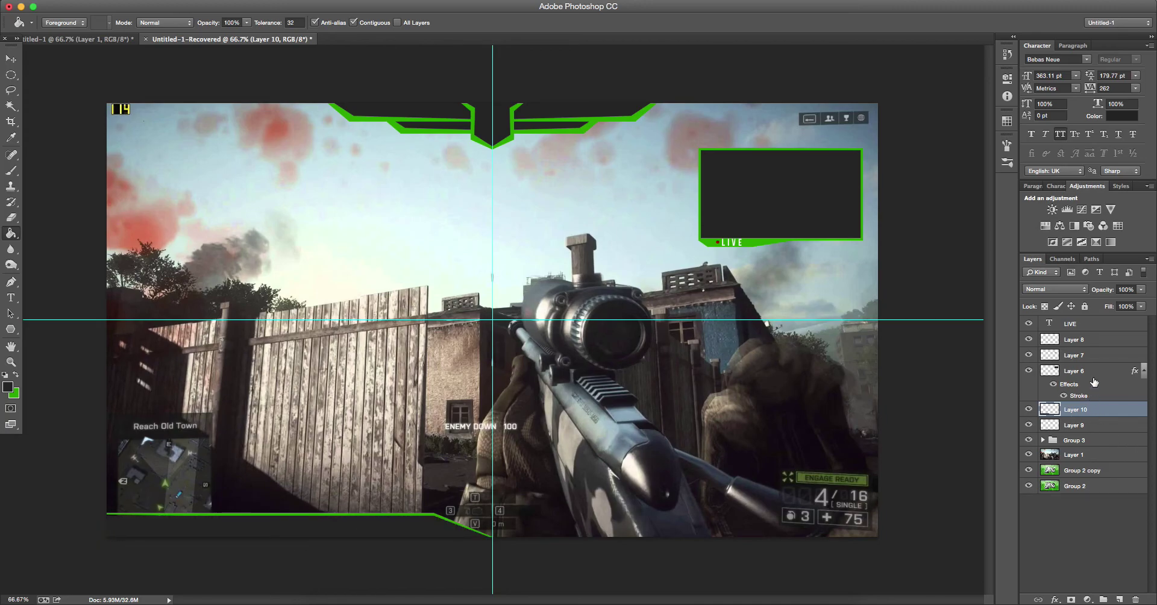
drag(1093, 412, 1096, 429)
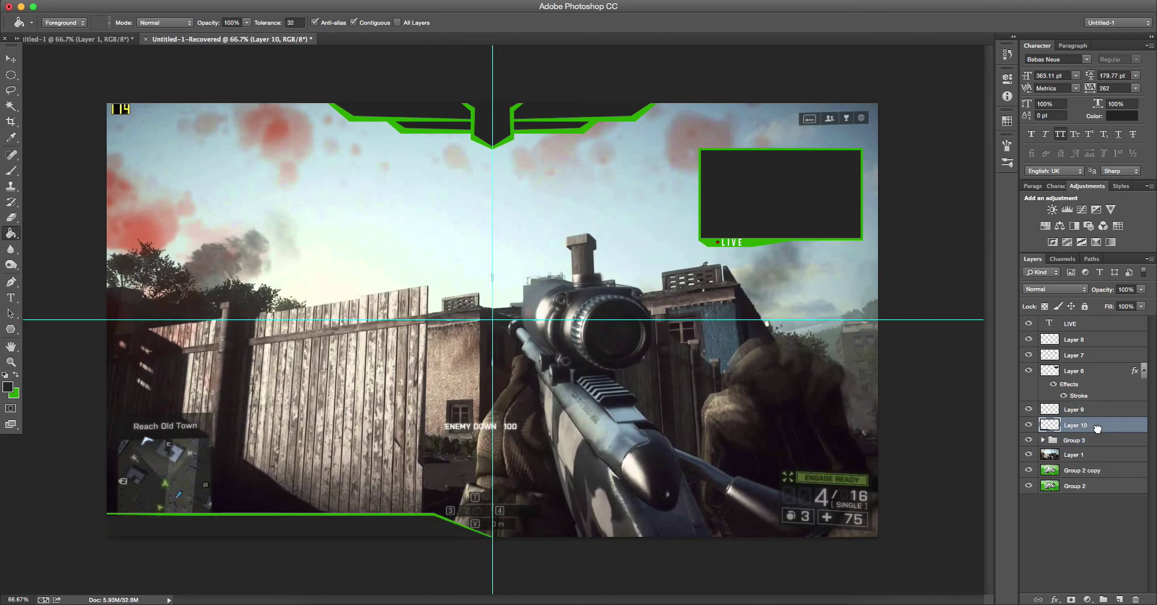
Step: Outline the gap under the green band's far left end with a closed Pen path and convert it to a selection
key(super+1)
key(super+plus)
scroll(736, 402, down, 10)
scroll(736, 402, left, 15)
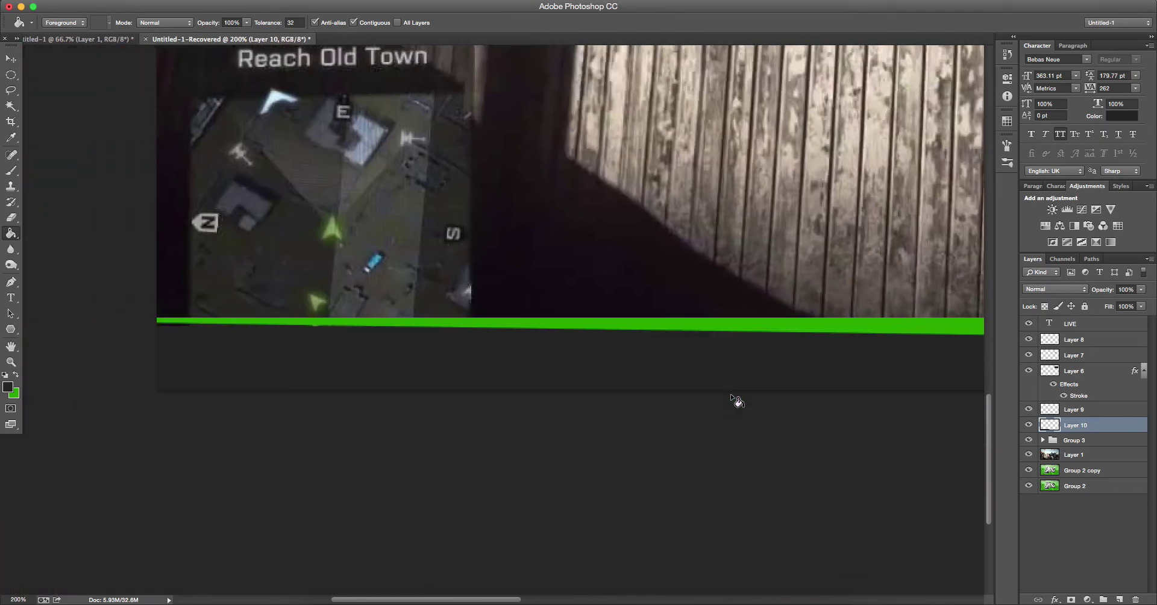
click(10, 282)
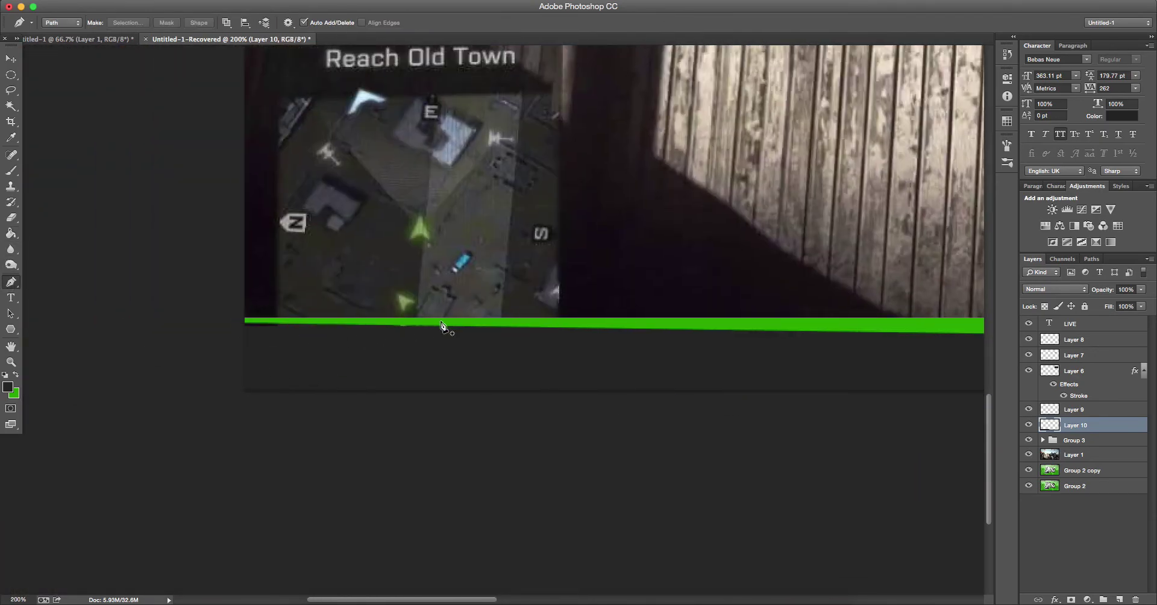
click(613, 352)
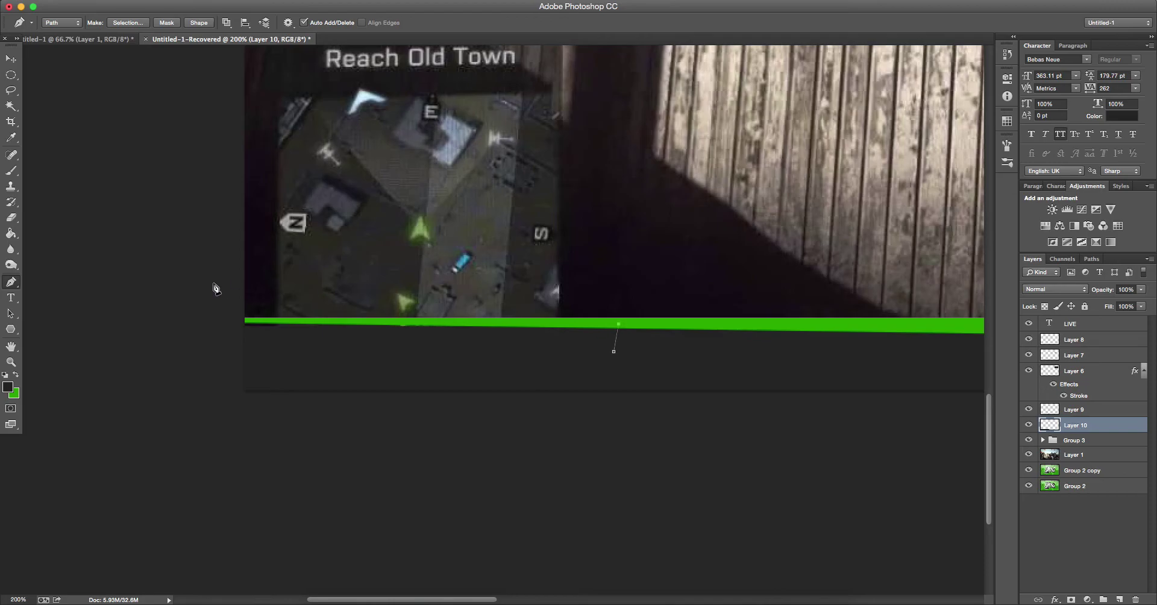
click(181, 358)
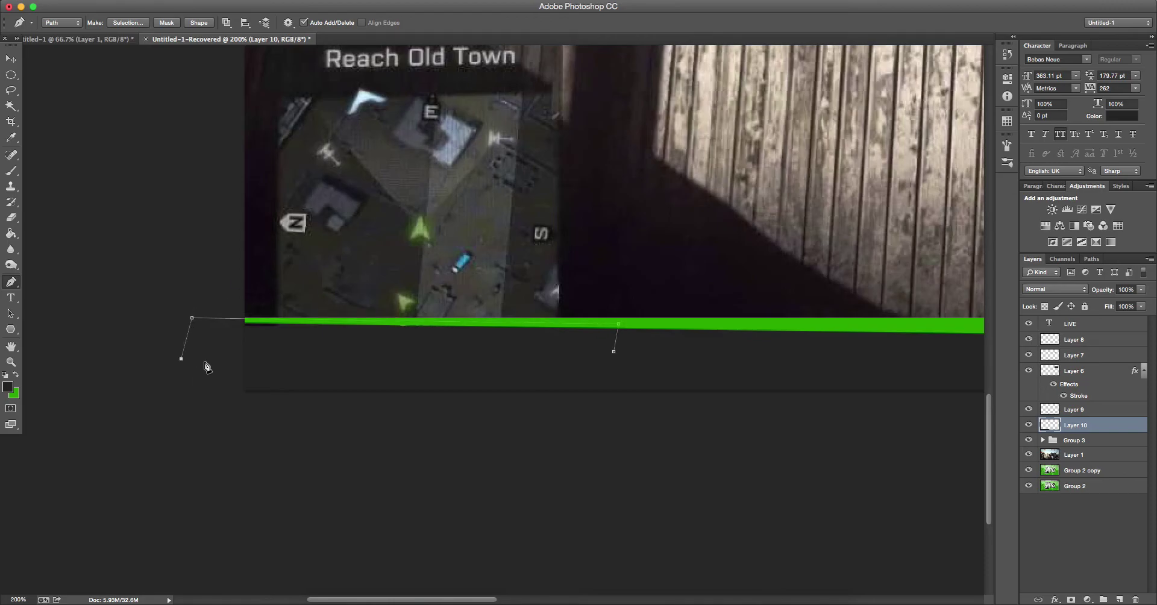
click(614, 351)
right_click(580, 346)
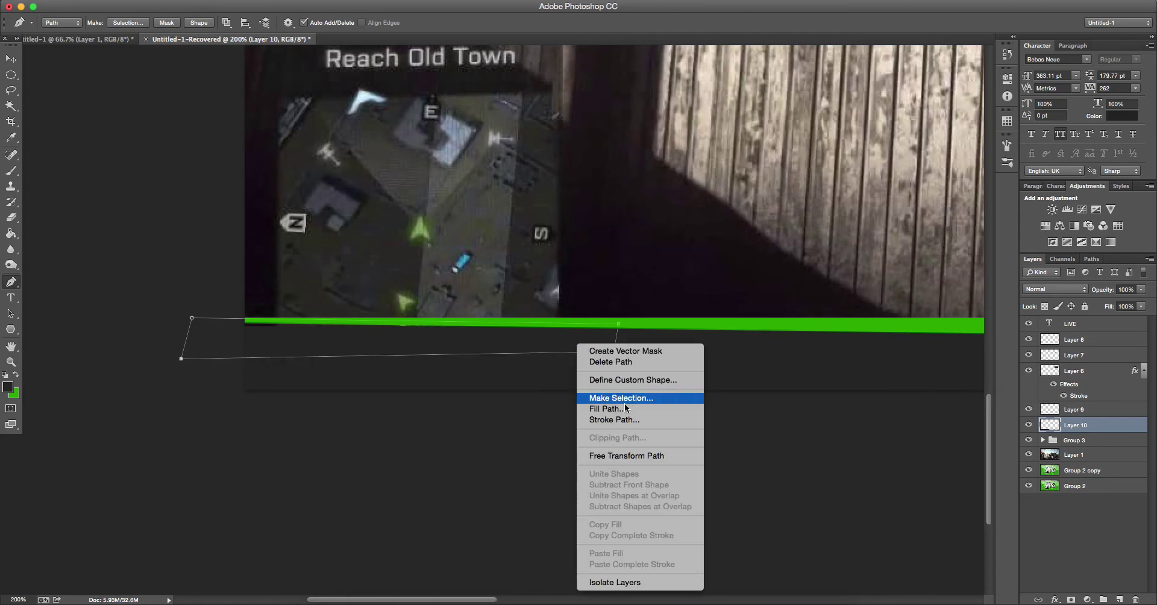
click(623, 400)
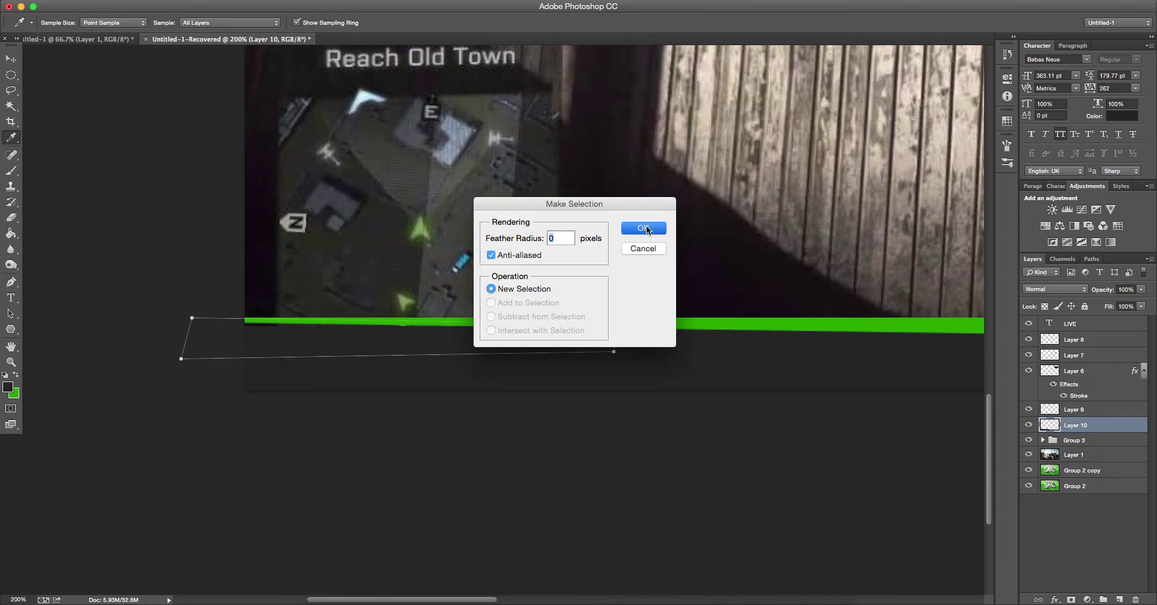
click(643, 228)
Step: Fill the gap selection with the dark grey on a new layer above Layer 10, and deselect
click(1119, 600)
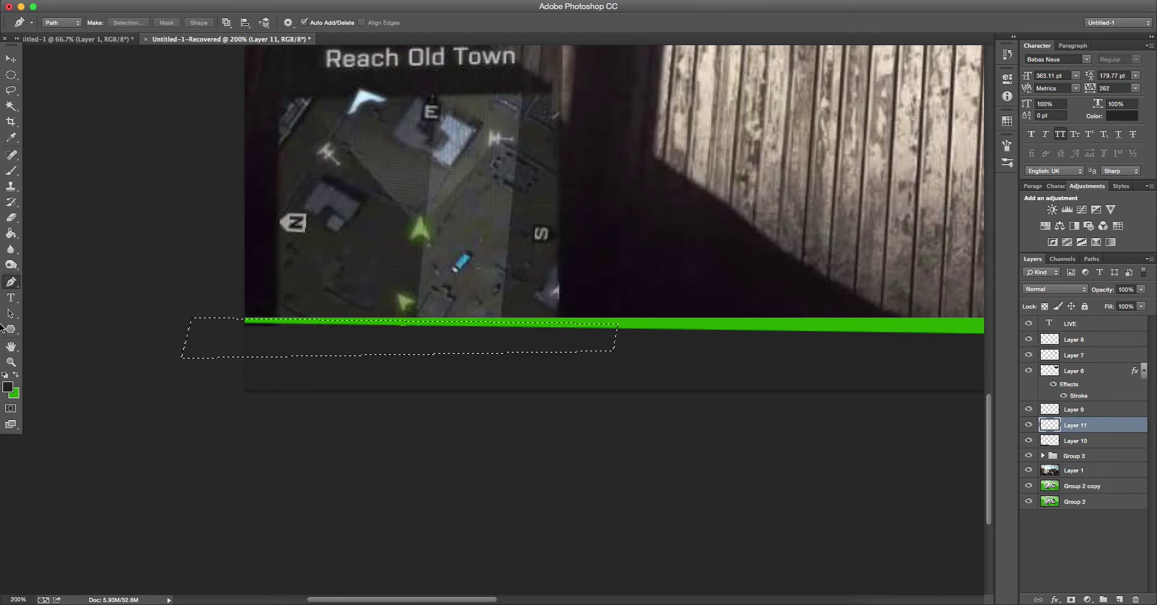
key(g)
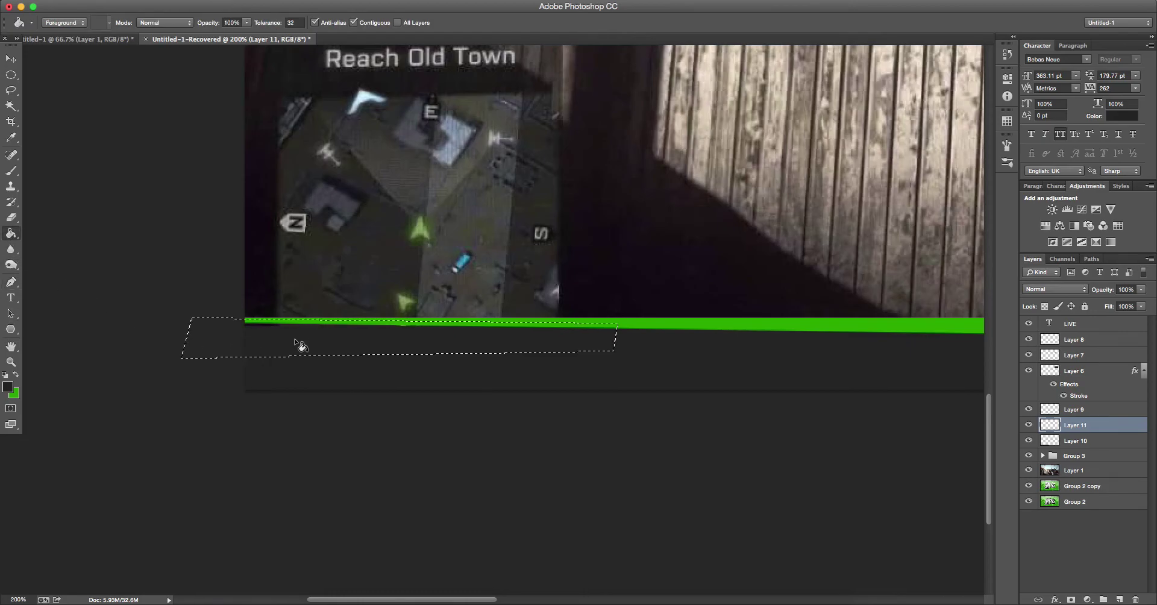
click(259, 328)
key(super+d)
Step: Group Layers 9, 10 and 11, which form the left half of the bottom bar
scroll(260, 329, right, 9)
scroll(256, 329, up, 3)
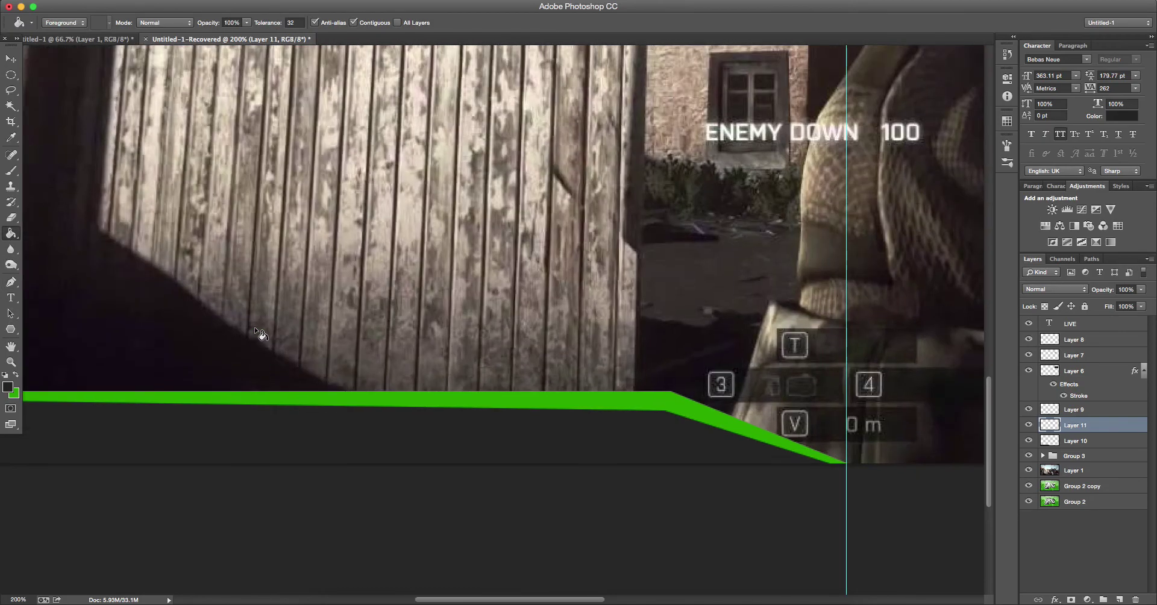
key(super+equal)
key(super+minus)
key(super+minus)
key(super+minus)
key(super+minus)
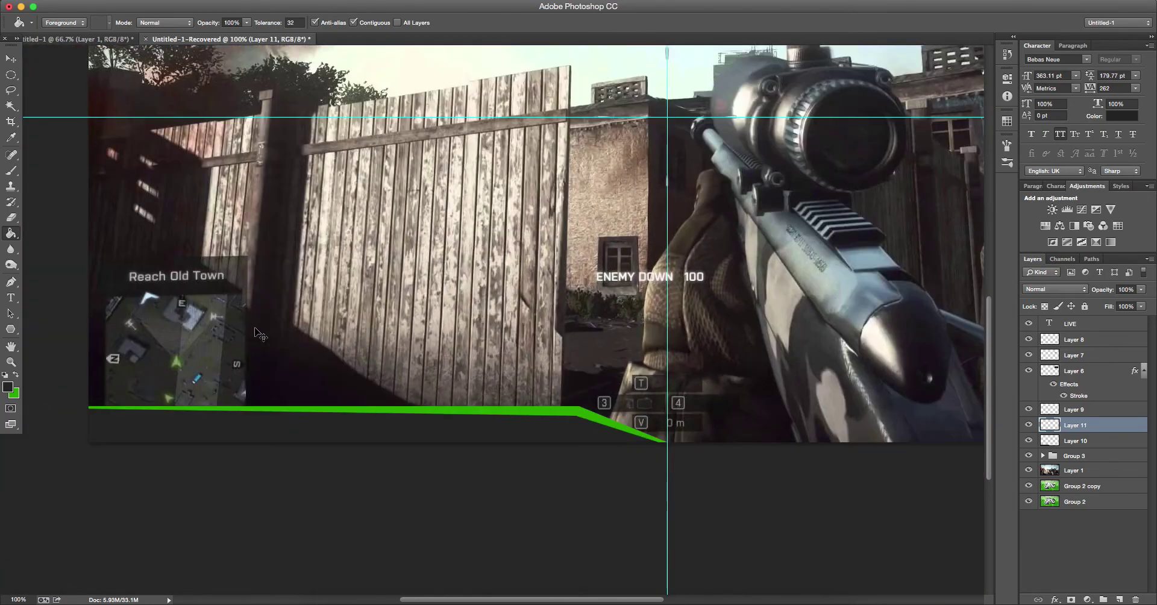
scroll(256, 332, up, 1)
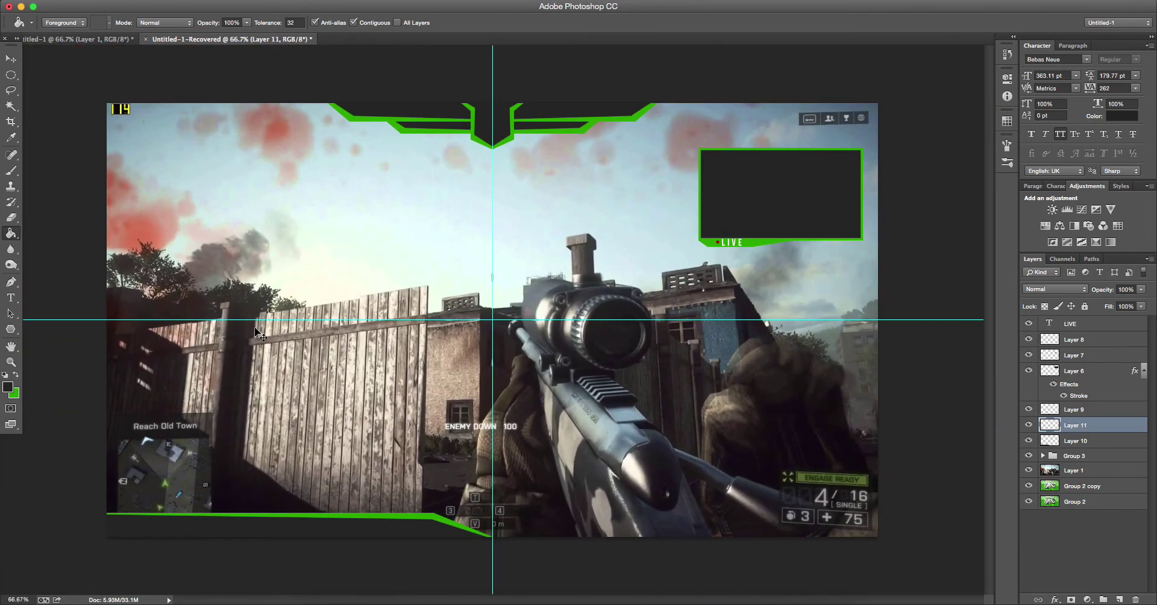
shift+click(1097, 438)
shift+click(1104, 410)
key(cmd+g)
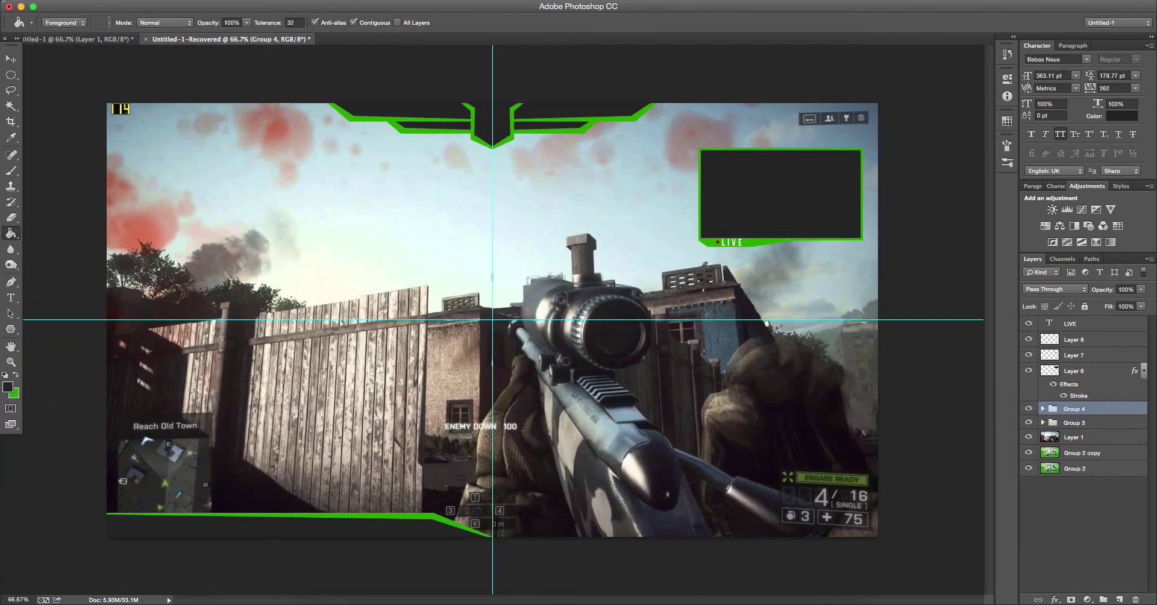
Step: Duplicate Group 4, flip the copy horizontally, and move it across to form the right half of the bottom bar
click(11, 59)
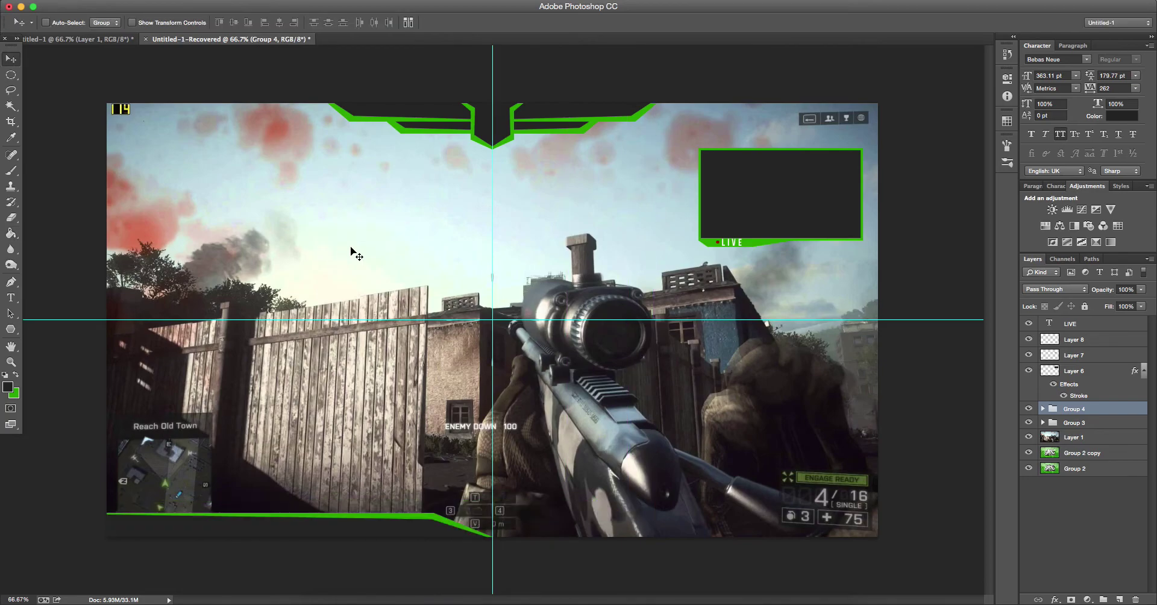
key(cmd+j)
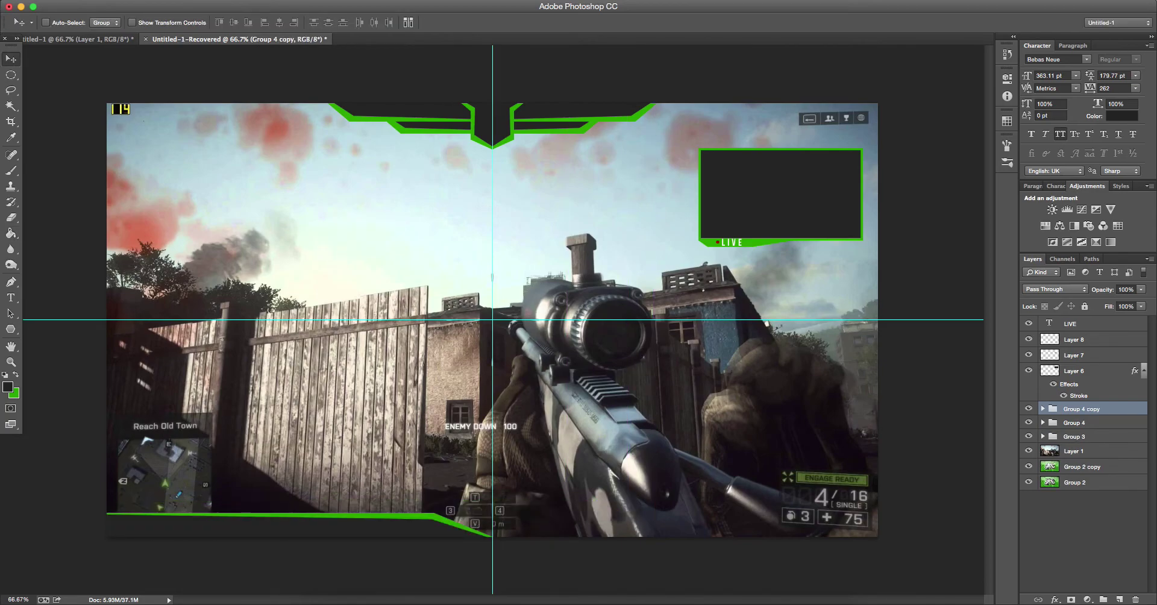
click(118, 1)
mouse_move(220, 258)
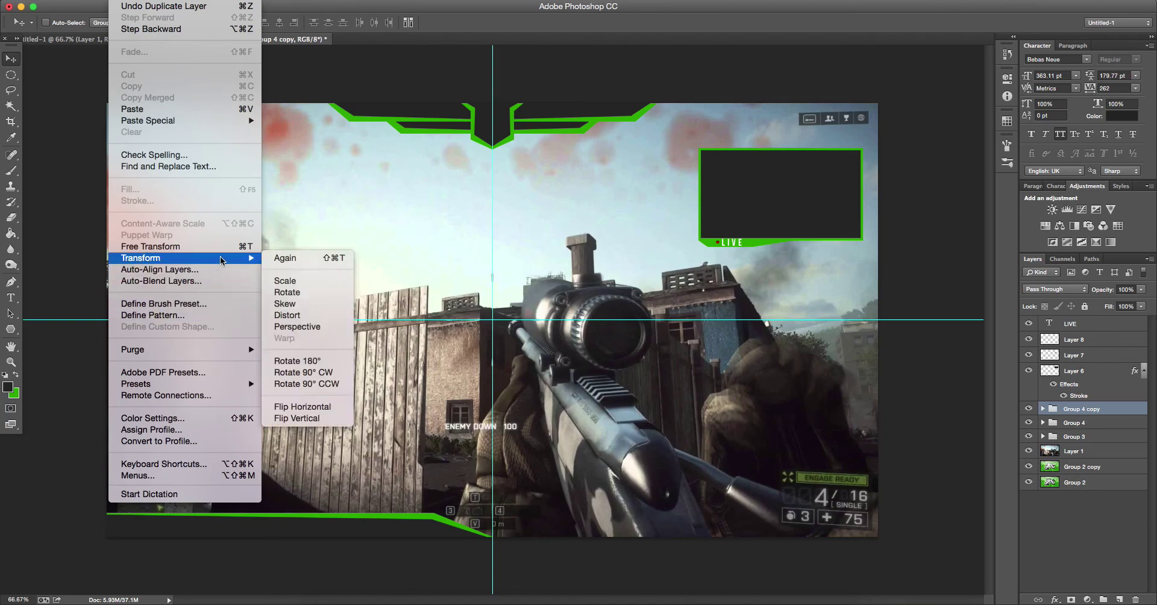
click(330, 406)
drag(353, 424, 872, 458)
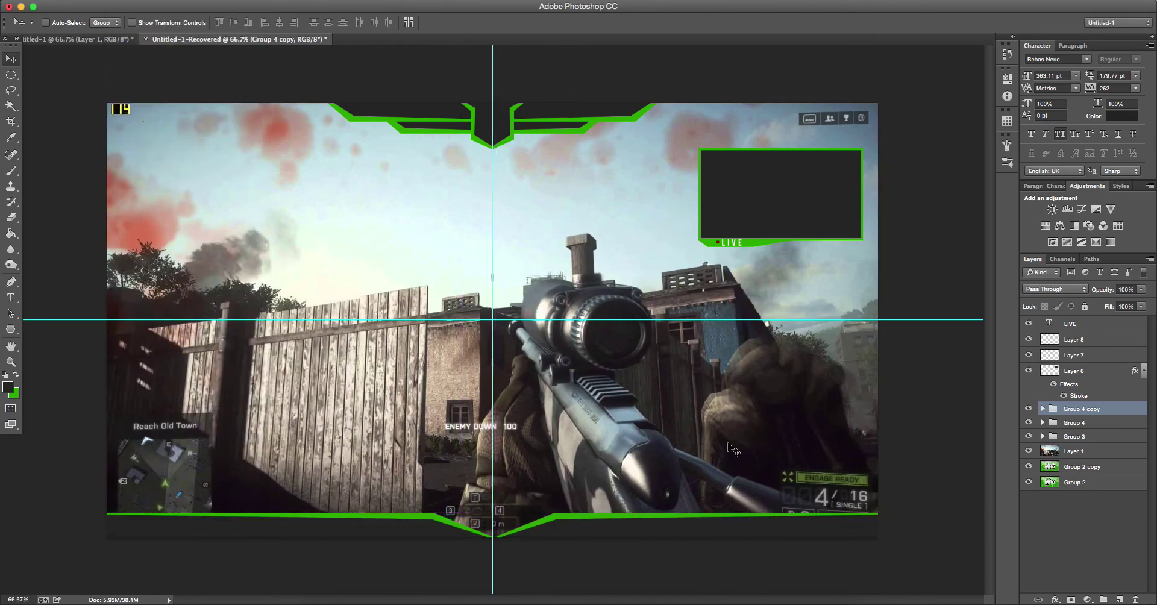
Step: Hide the guides and nudge the mirrored half left so its tip joins the bottom bar's left half
click(313, 0)
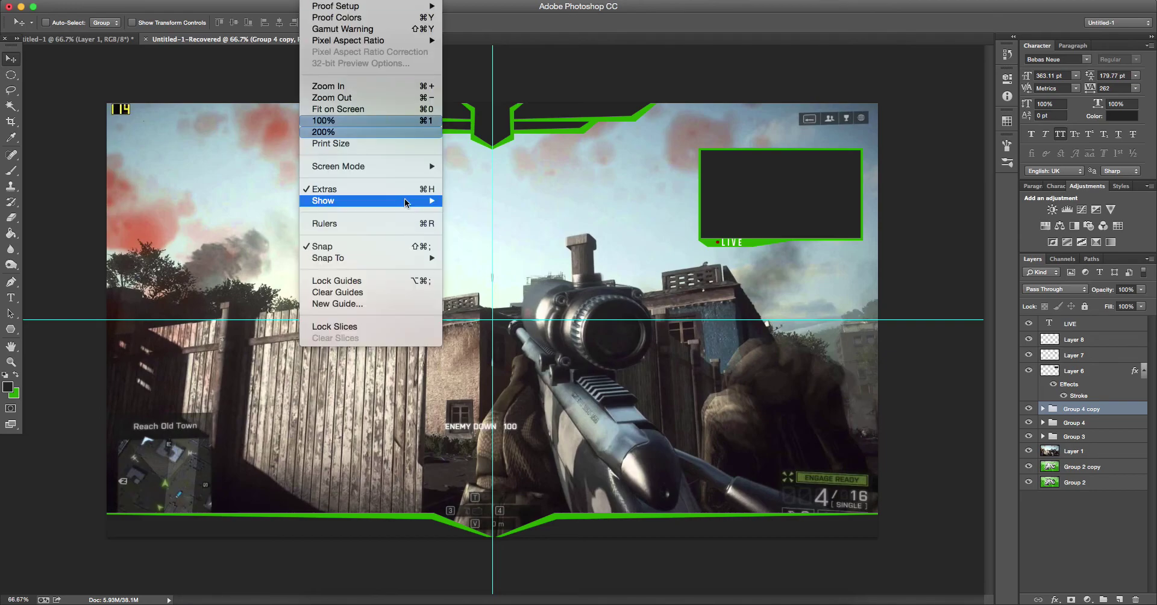
mouse_move(404, 200)
click(482, 246)
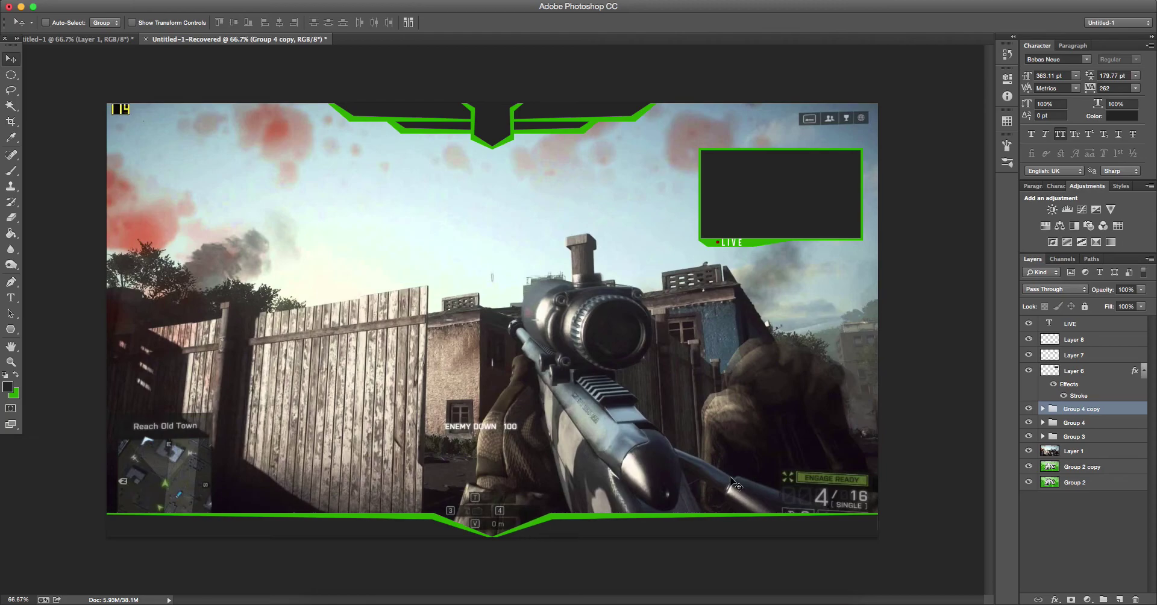
key(Left)
key(Left)
key(Left)
key(Left)
key(Left)
key(Left)
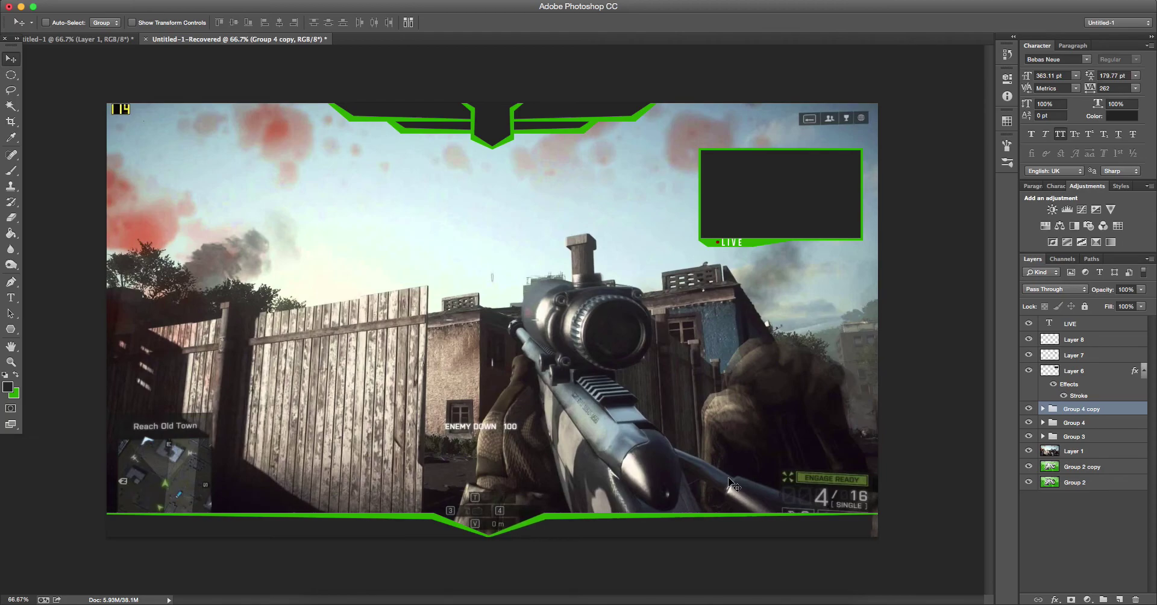
Step: Select both bottom bar groups and use Free Transform to shift them 0.167 in right, centring the bar on the canvas
shift+click(1115, 425)
key(ctrl+t)
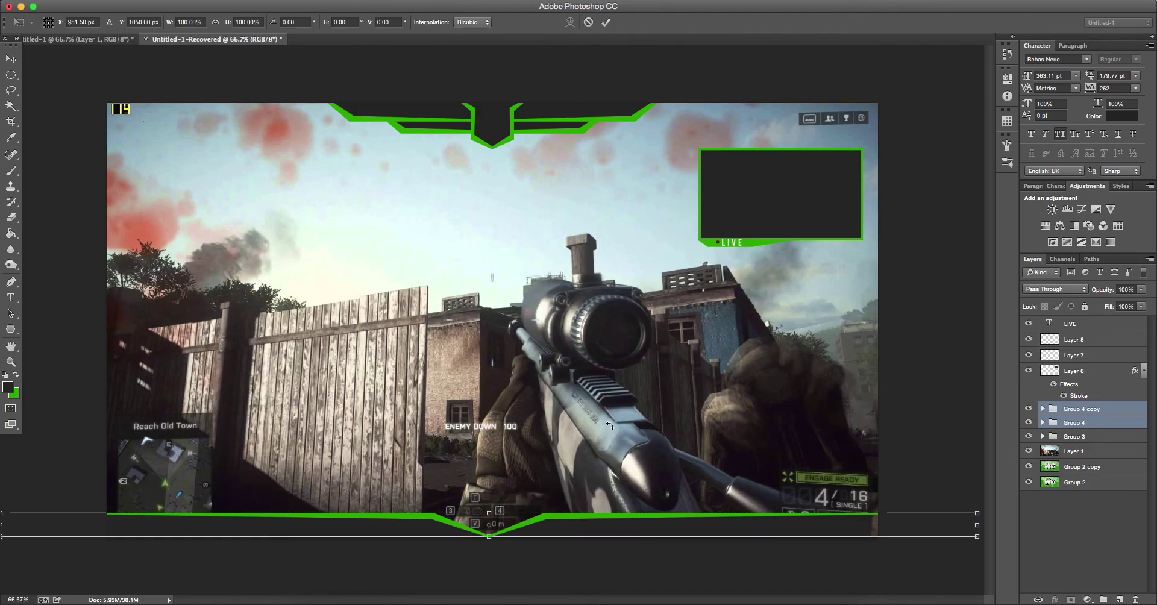
drag(568, 523, 576, 526)
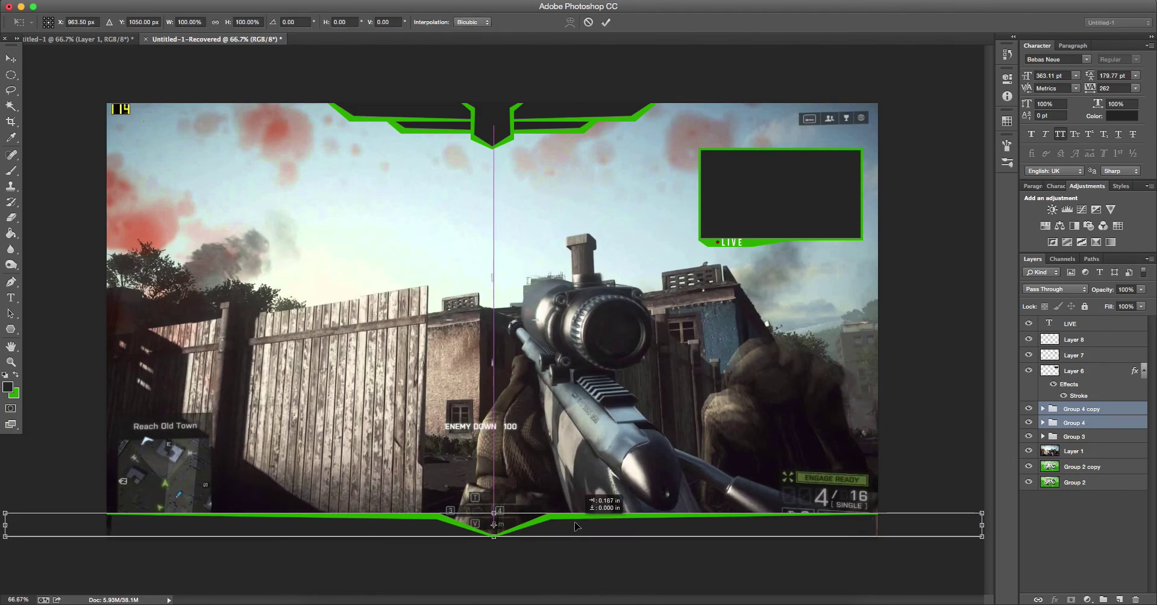
click(606, 22)
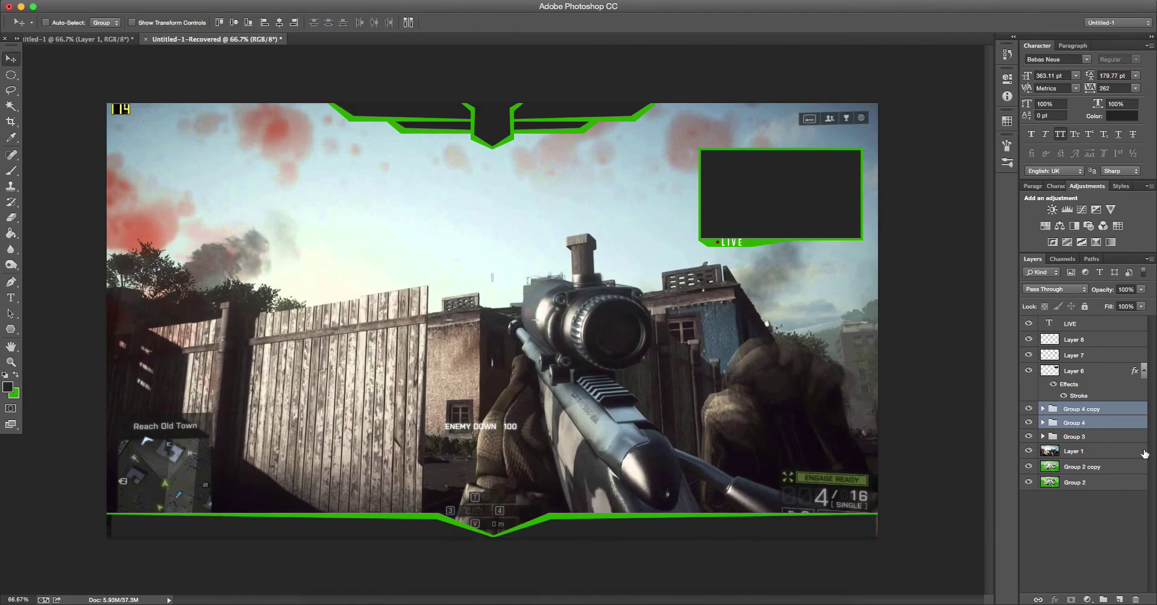
Step: Group all overlay layers from Group 3 up to the LIVE text layer
shift+click(1096, 438)
shift+click(1092, 328)
key(ctrl+g)
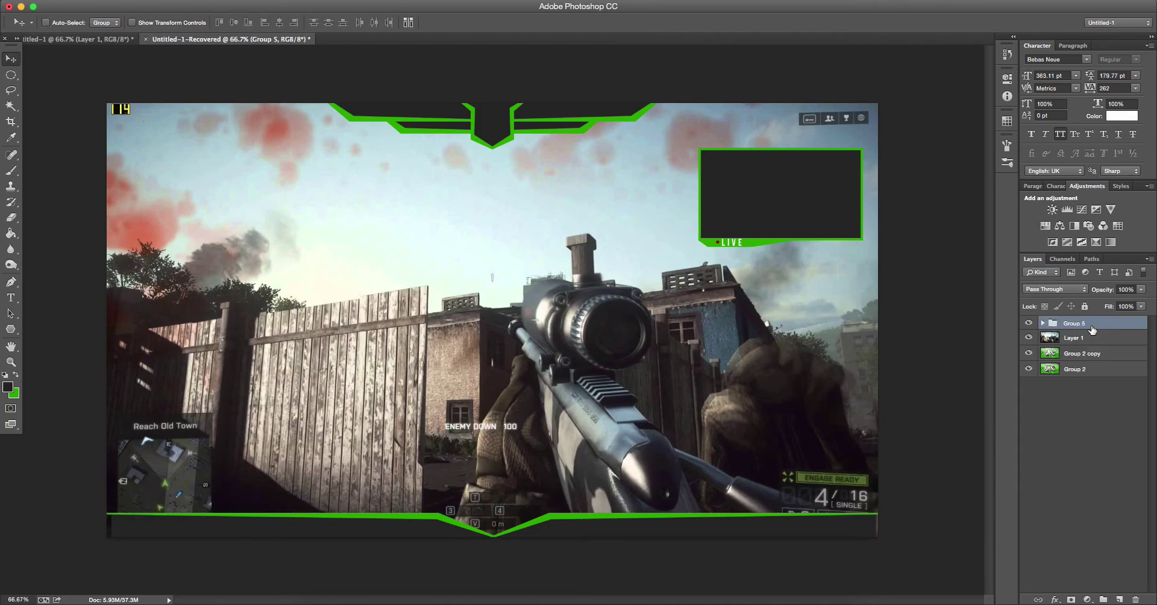
Step: Apply a Drop Shadow to the overlay group with distance 0 px, spread 14% and size 27 px
double_click(1132, 330)
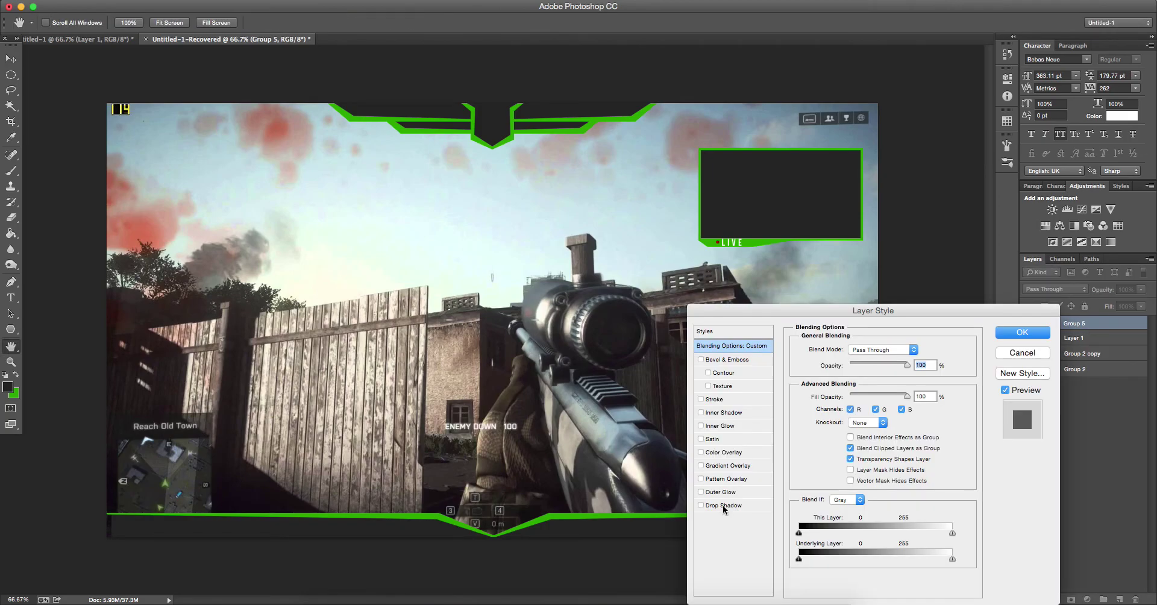
click(725, 505)
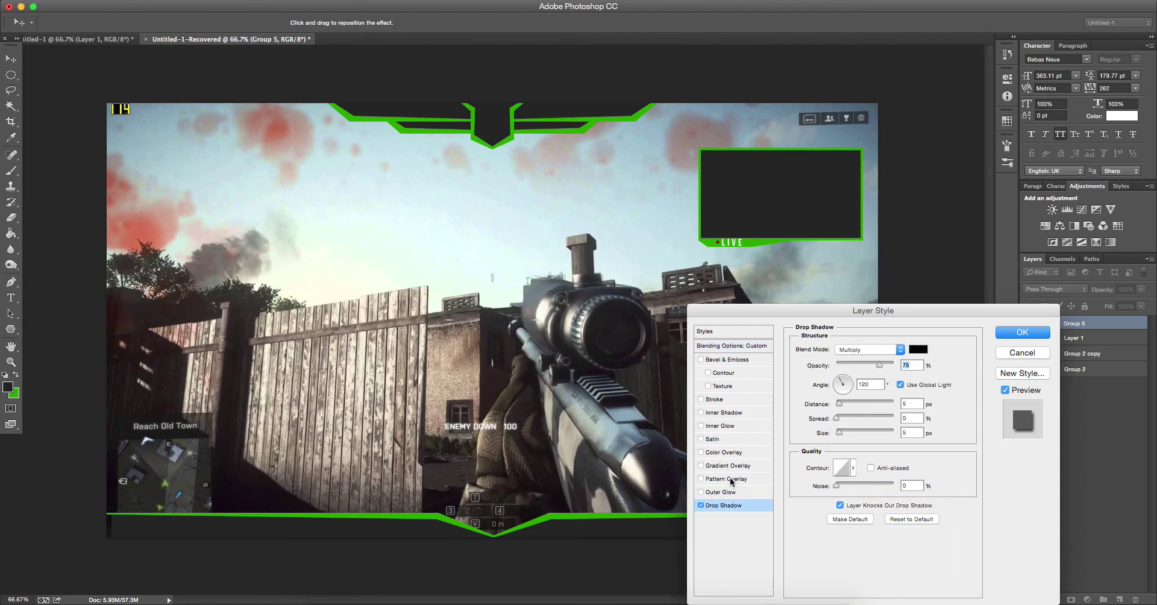
drag(841, 406, 799, 400)
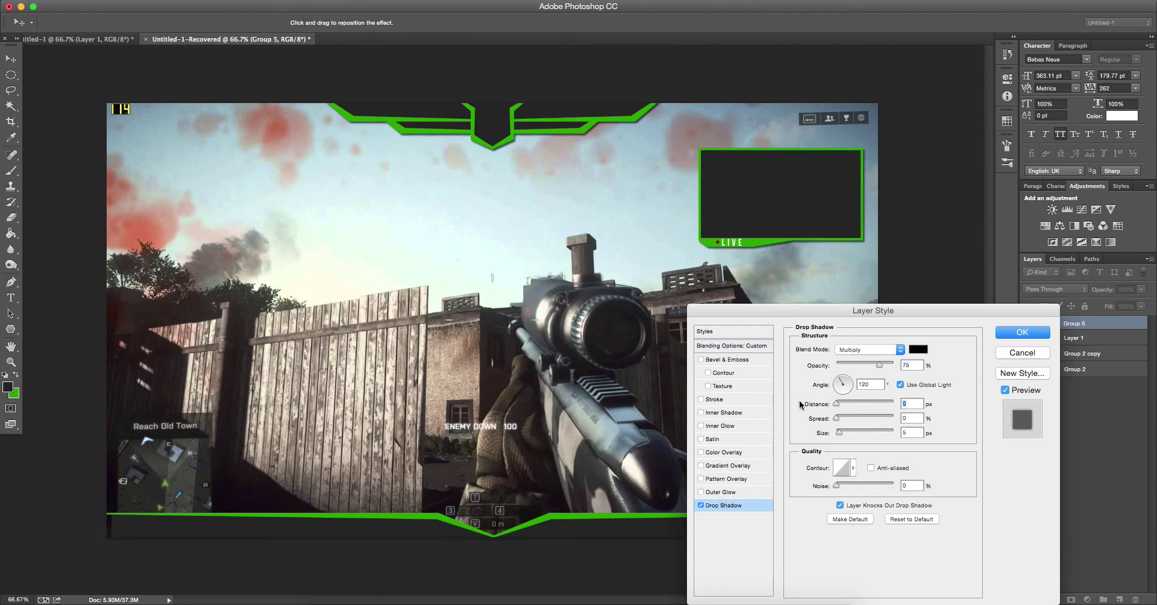
drag(839, 432, 844, 419)
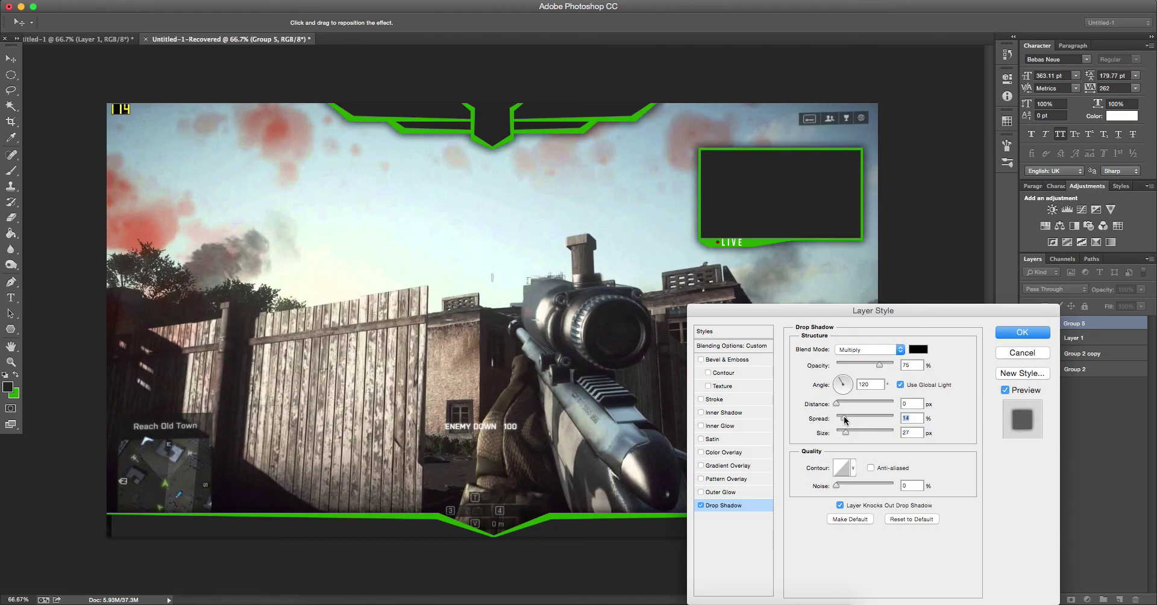
click(1023, 332)
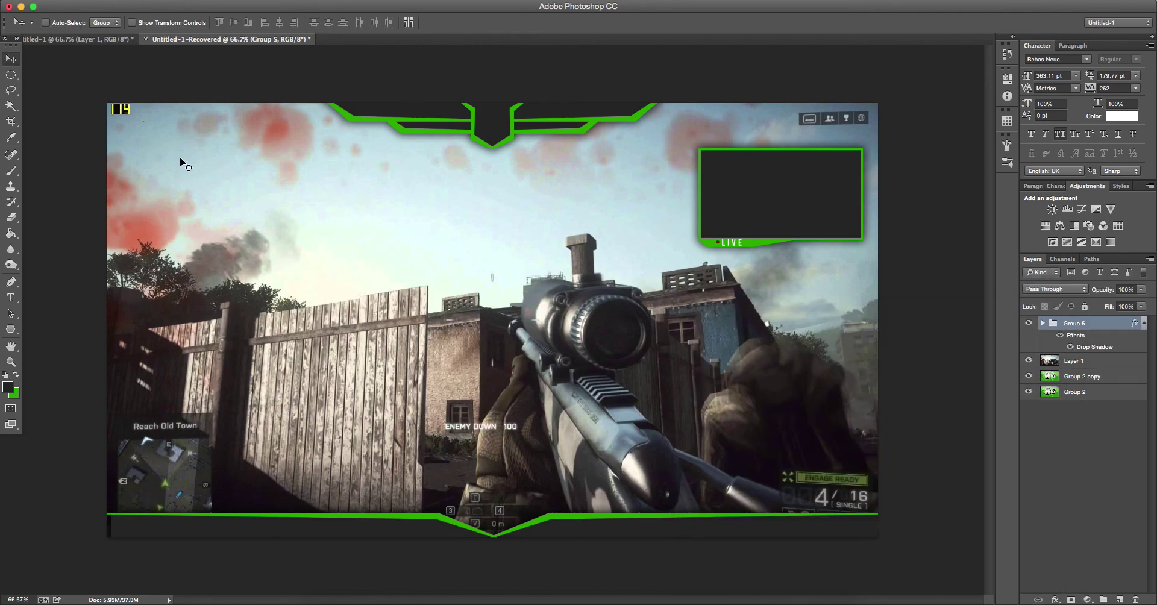
Step: Try shifting the whole overlay group slightly left, and move it back to the centre
drag(525, 282, 633, 305)
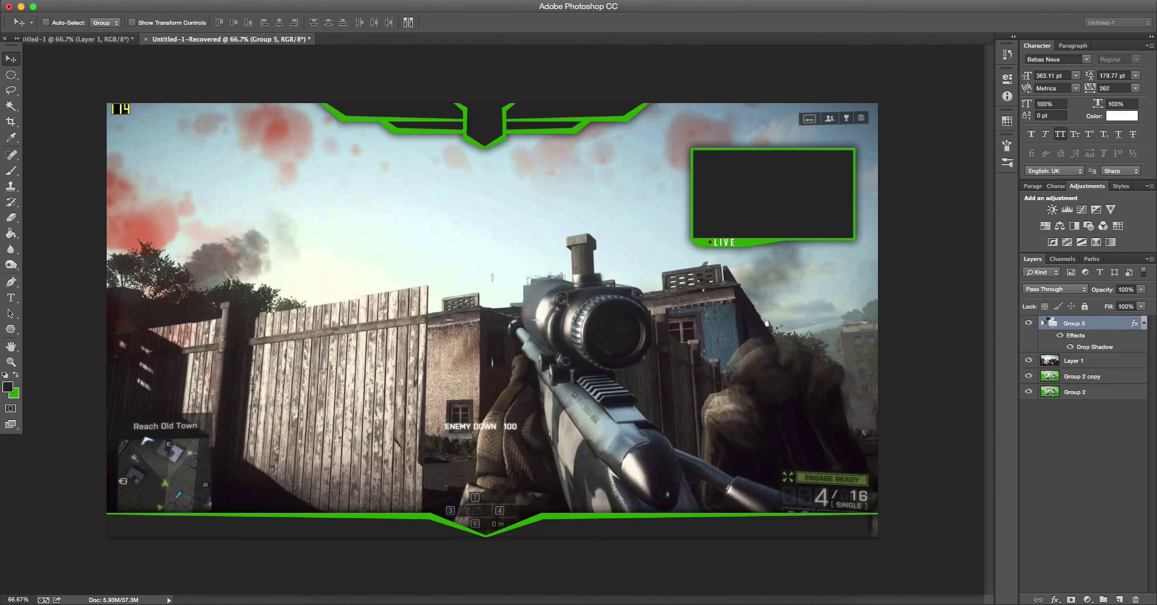
key(shift+Right)
key(shift+Right)
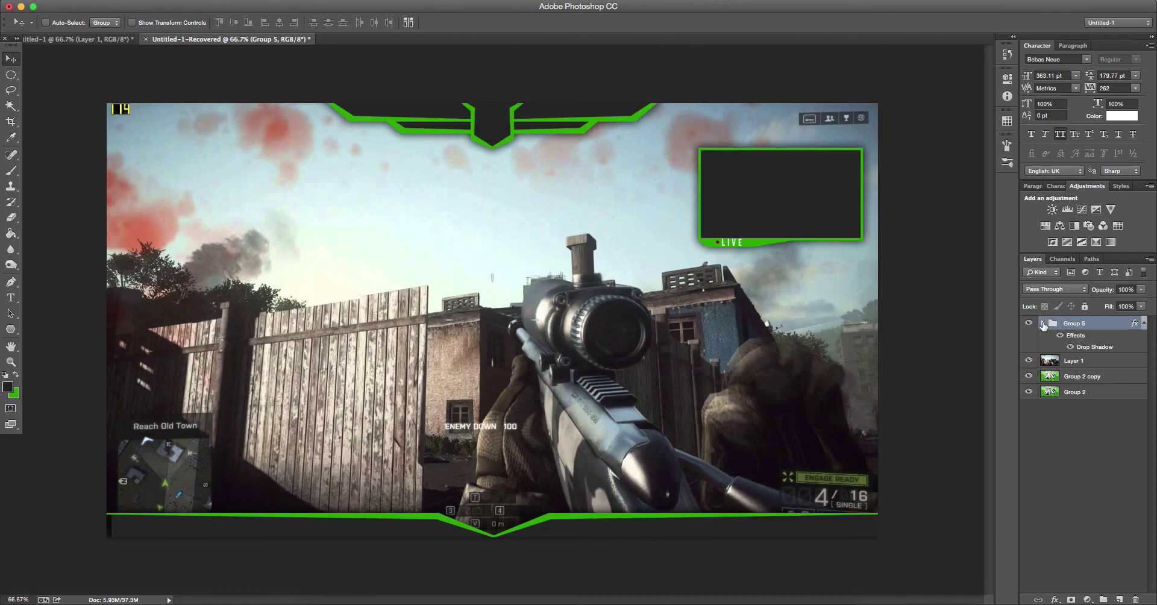
Step: Expand the overlay group and select Group 4, the left half of the bottom bar
click(1043, 325)
click(1089, 460)
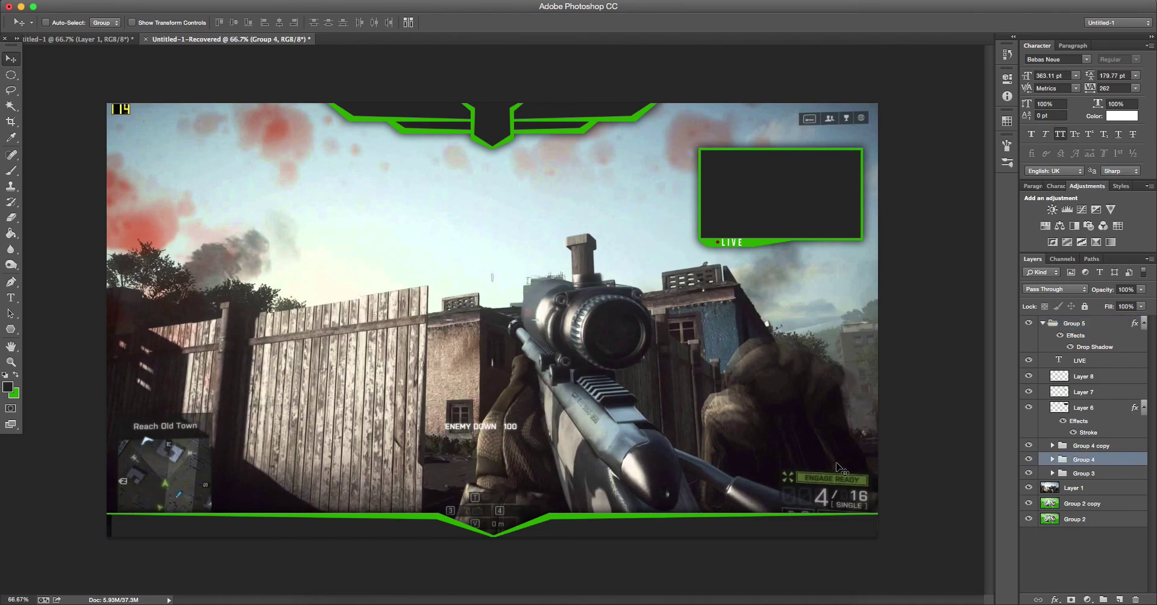